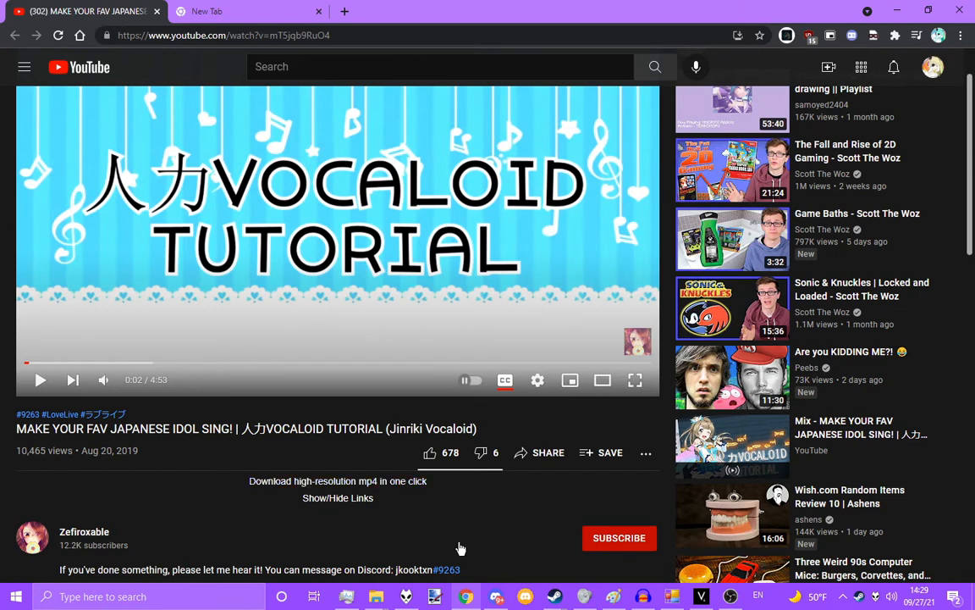
pyautogui.scroll(1, 2, 432)
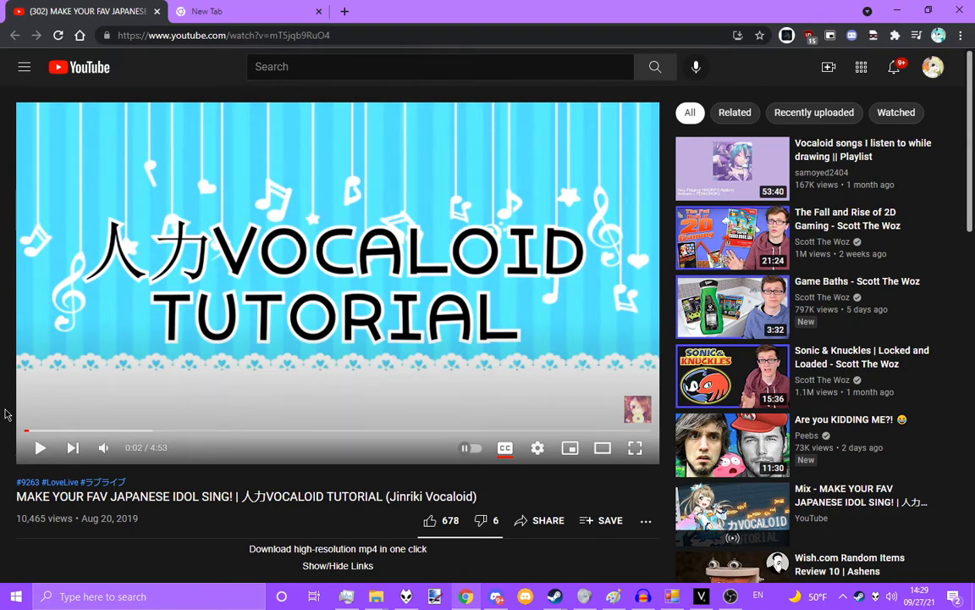
pyautogui.scroll(-3, 4, 414)
pyautogui.scroll(3, 4, 414)
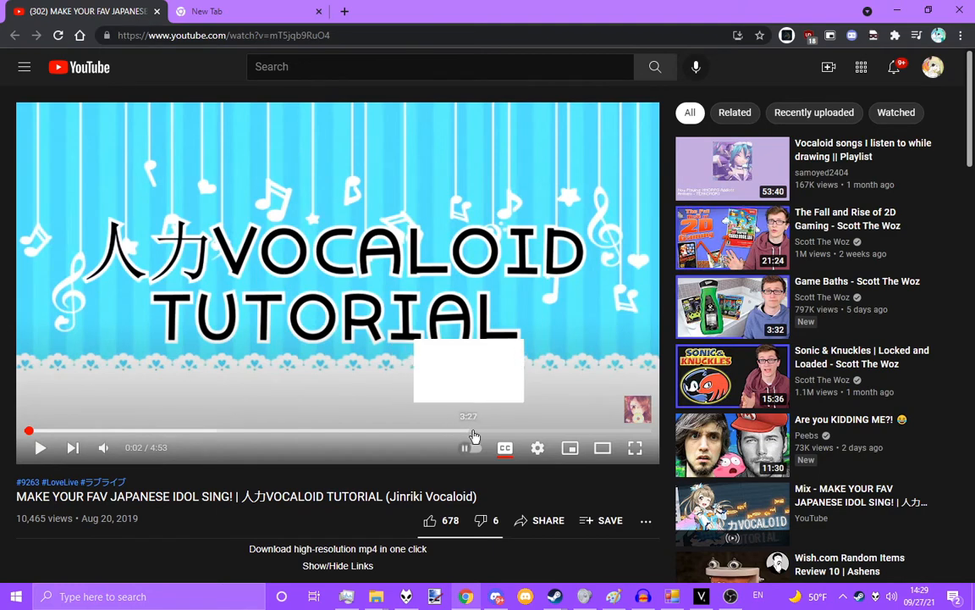
# Switch to なめうぇーぶ and play the Traffic arrangement from shortly before measure 1.
pyautogui.click(730, 596)
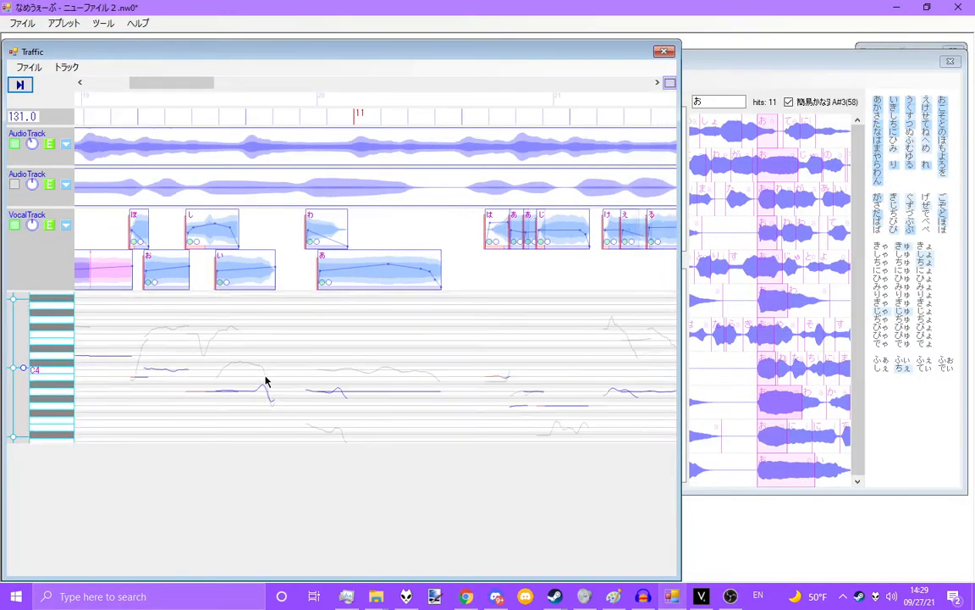
pyautogui.moveTo(194, 83); pyautogui.dragTo(129, 93)
pyautogui.click(255, 100)
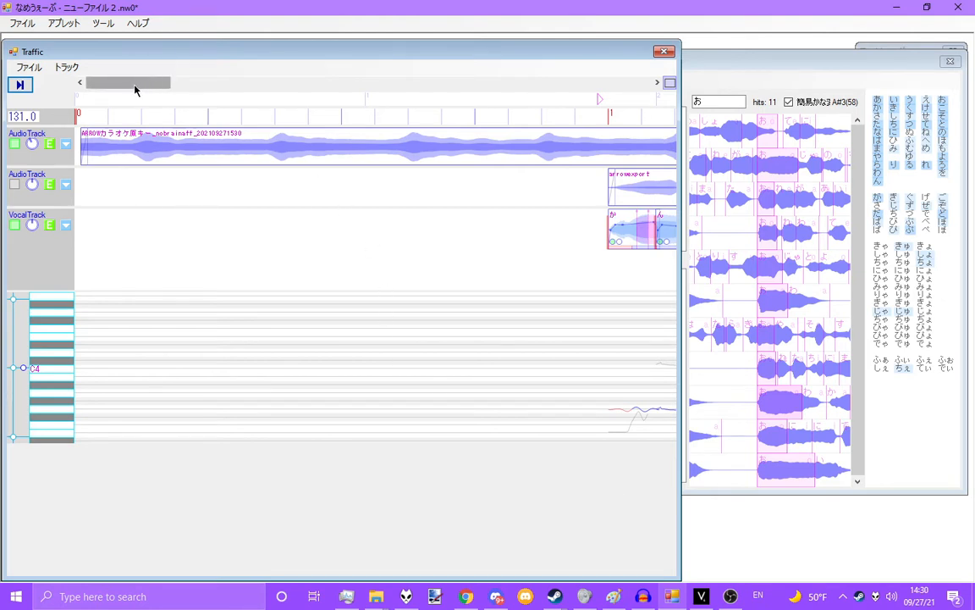
pyautogui.moveTo(134, 85); pyautogui.dragTo(155, 86)
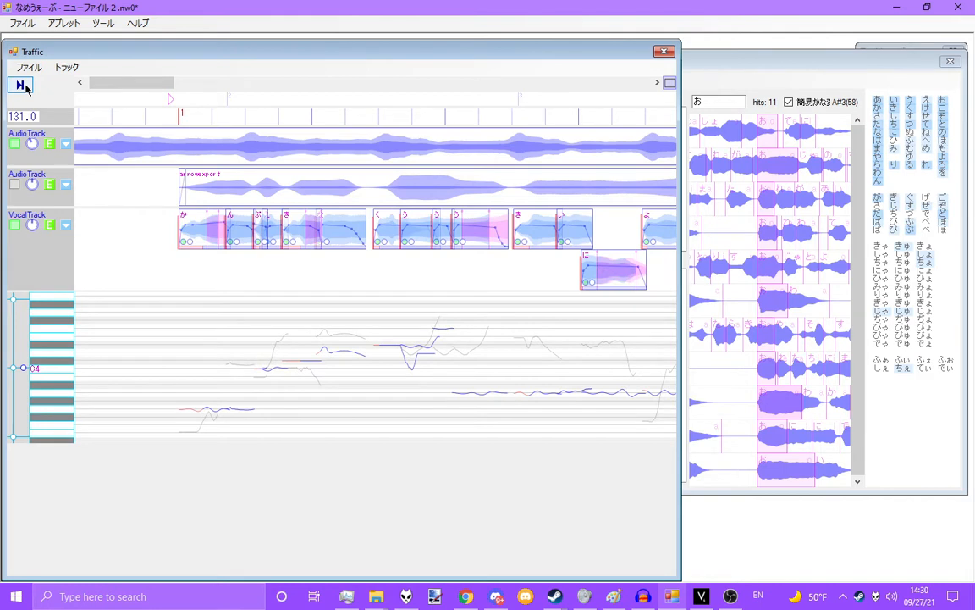
pyautogui.click(22, 86)
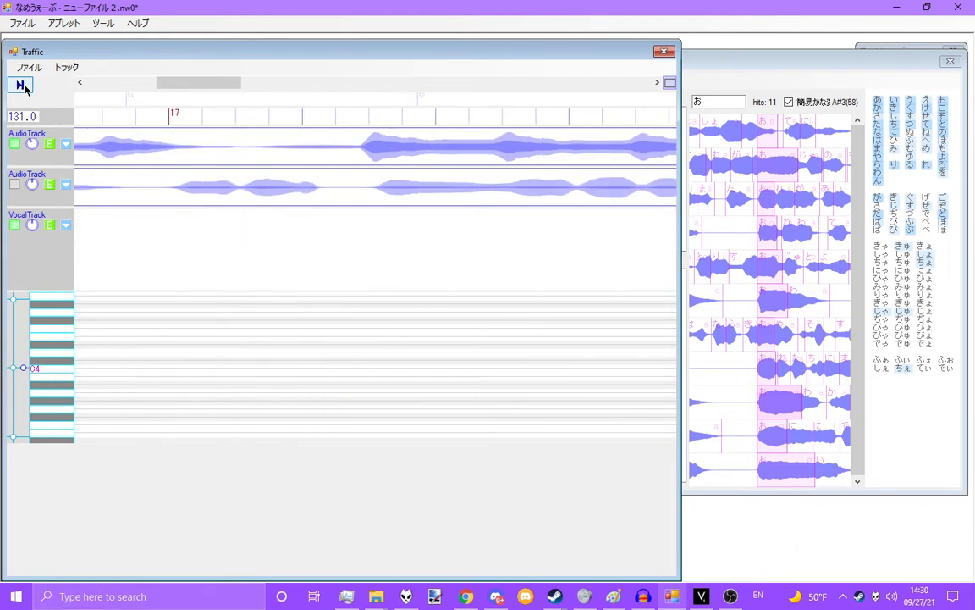
# Return to the start of the arrangement and move the playback start marker slightly earlier, ahead of measure 1.
pyautogui.moveTo(175, 83); pyautogui.dragTo(126, 82)
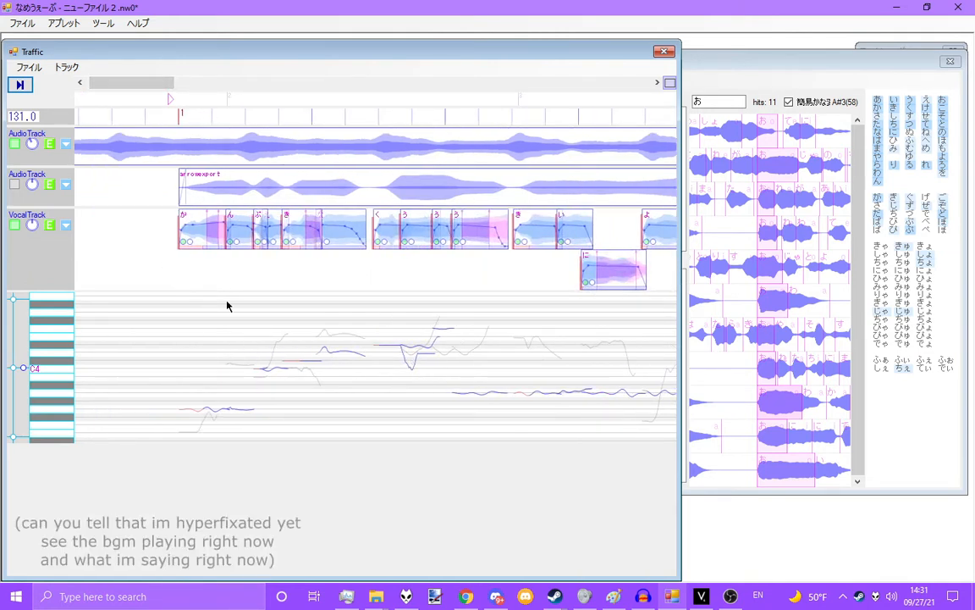
pyautogui.scroll(12, 145, 287)
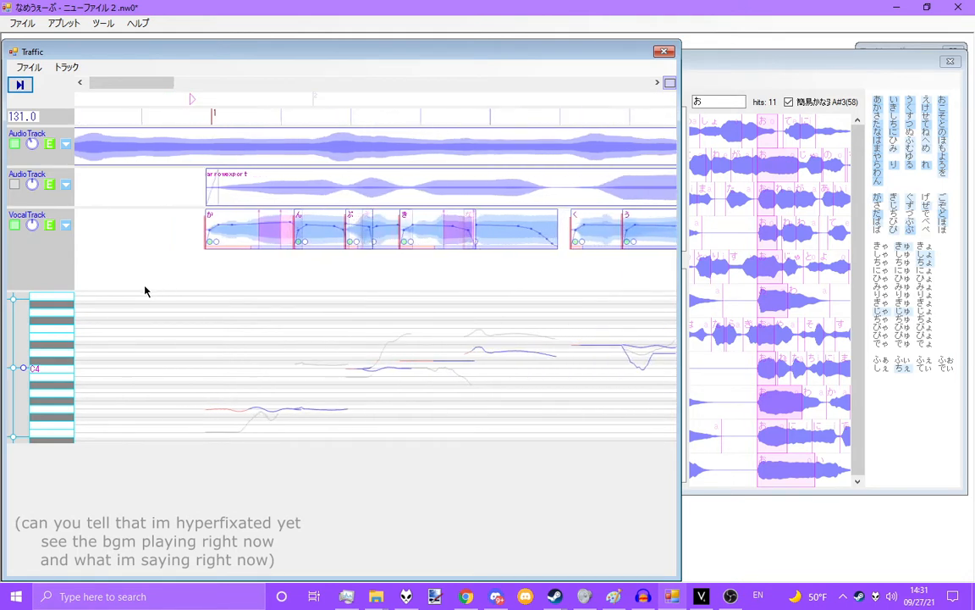
pyautogui.scroll(-8, 177, 291)
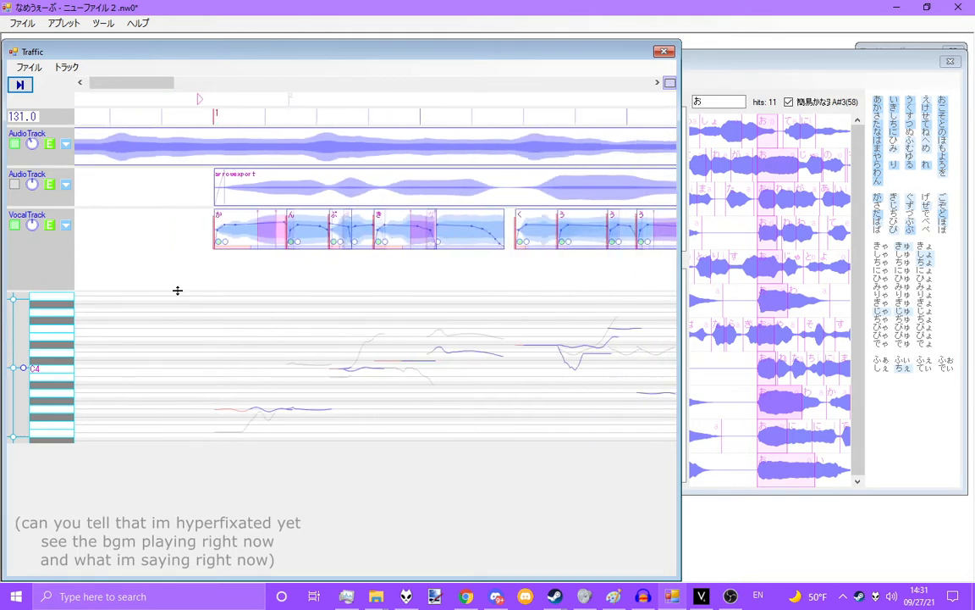
pyautogui.scroll(-2, 248, 288)
pyautogui.click(746, 68)
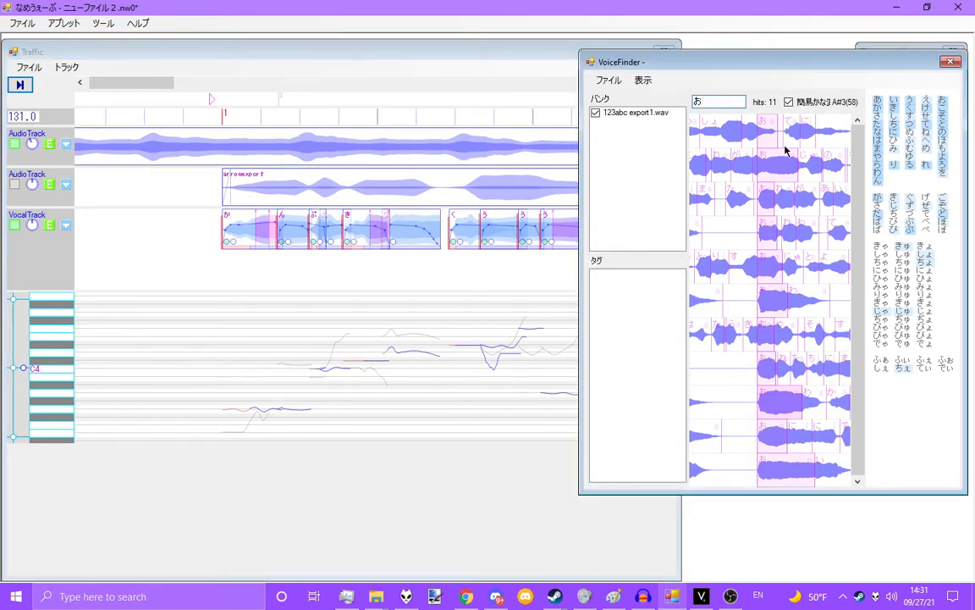
pyautogui.click(206, 51)
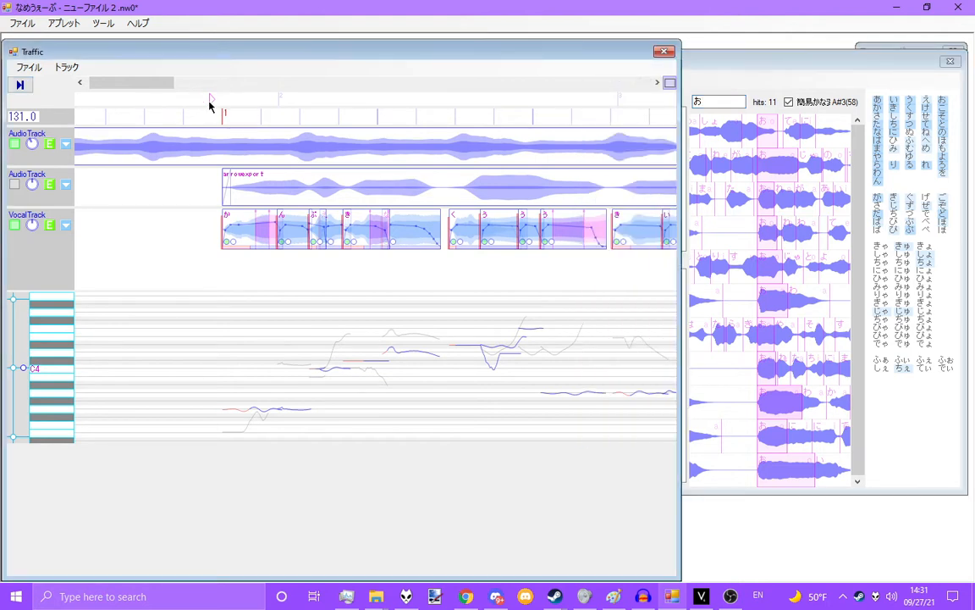
pyautogui.click(195, 99)
pyautogui.click(201, 97)
# Switch to Chrome and look over the 人力VOCALOID tutorial video page and its description.
pyautogui.click(717, 70)
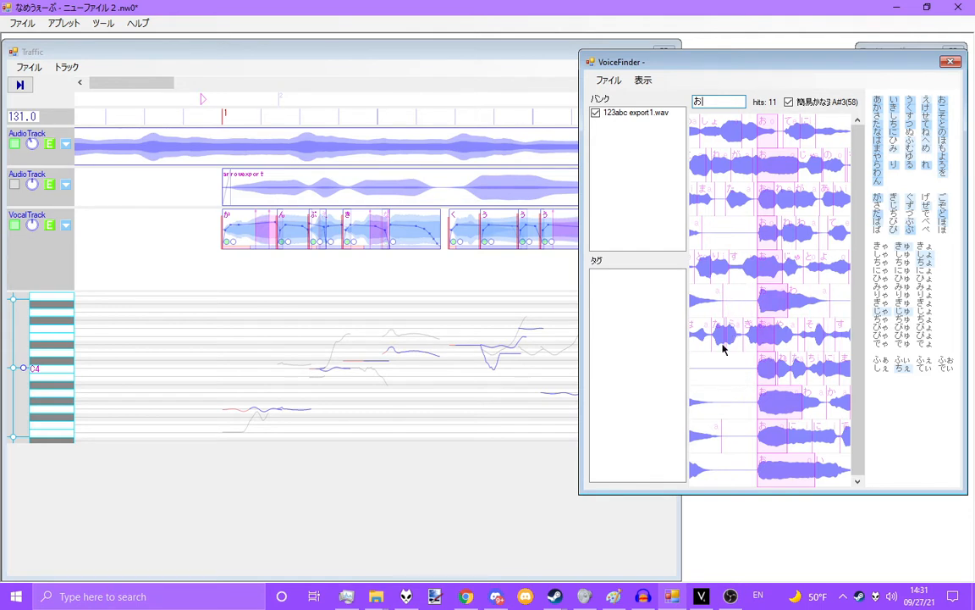
pyautogui.click(496, 56)
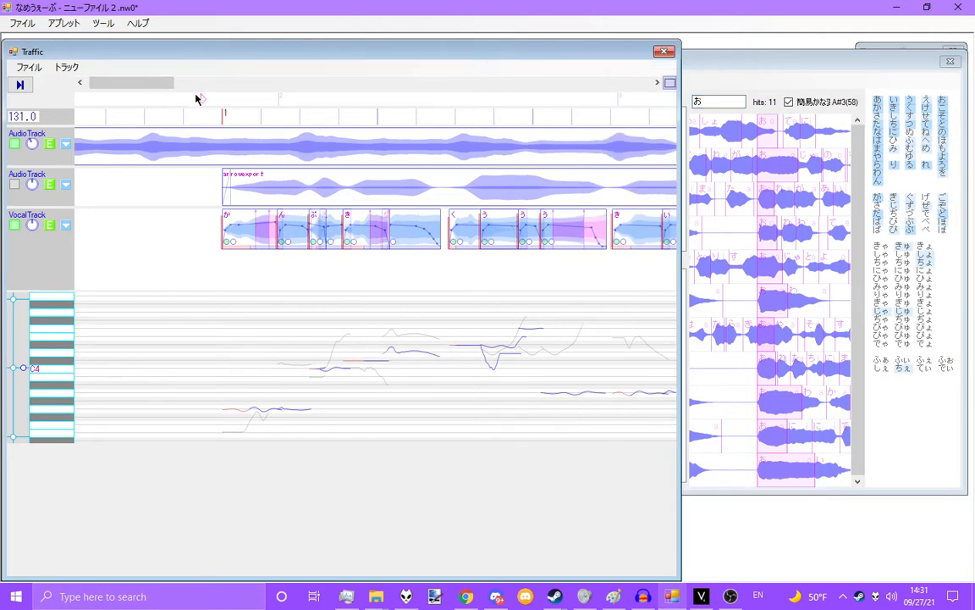
pyautogui.click(465, 596)
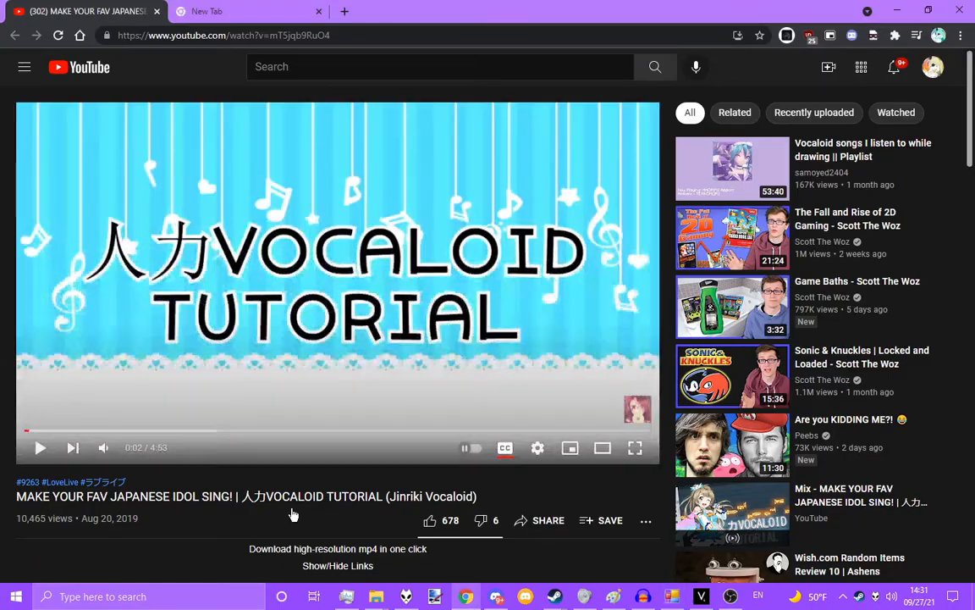
pyautogui.scroll(-2, 33, 520)
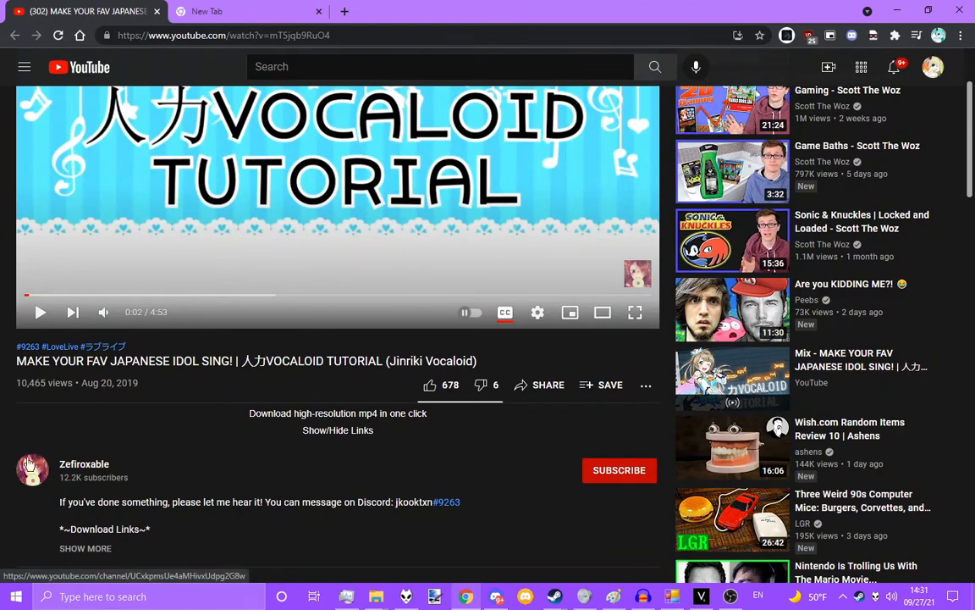
pyautogui.scroll(2, 582, 314)
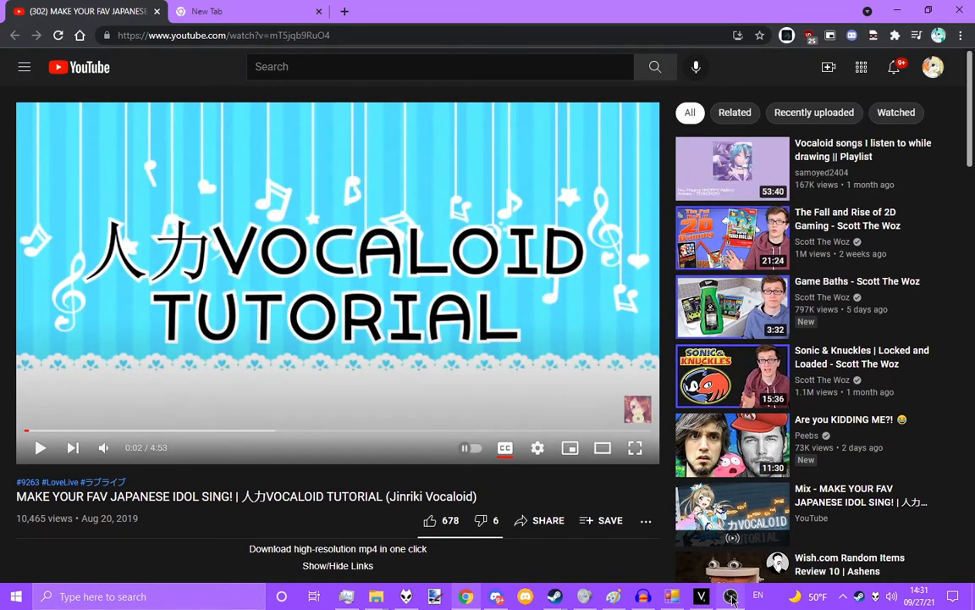
# Switch back to なめうぇーぶ, view the vocal notes around measure 16, and clear the VoiceFinder search text.
pyautogui.moveTo(731, 598)
pyautogui.click(672, 596)
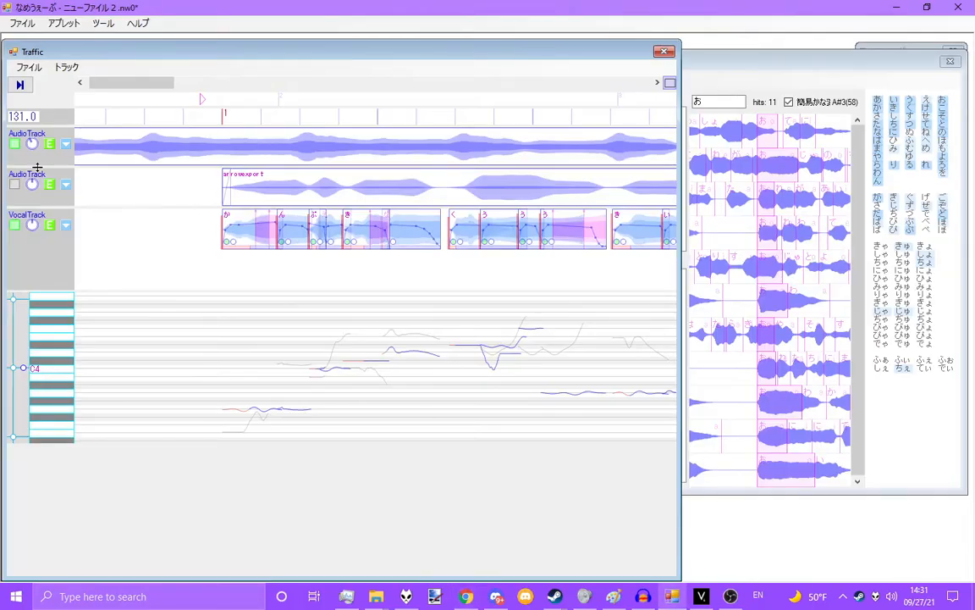
pyautogui.moveTo(156, 83); pyautogui.dragTo(208, 83)
pyautogui.click(749, 72)
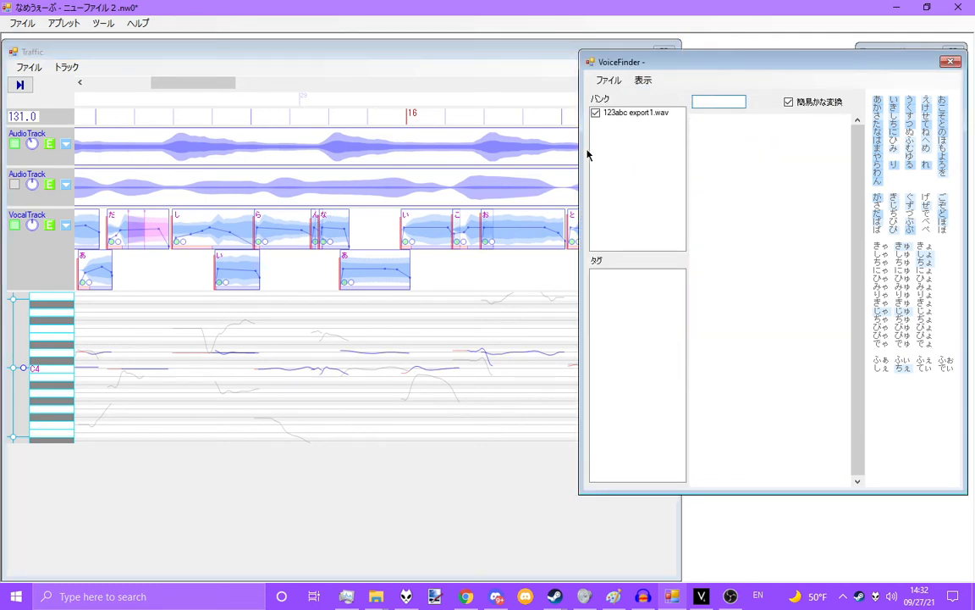
pyautogui.click(475, 54)
# Switch to Audacity and examine the whole voice recording waveform, both in close-up and in full length.
pyautogui.click(643, 596)
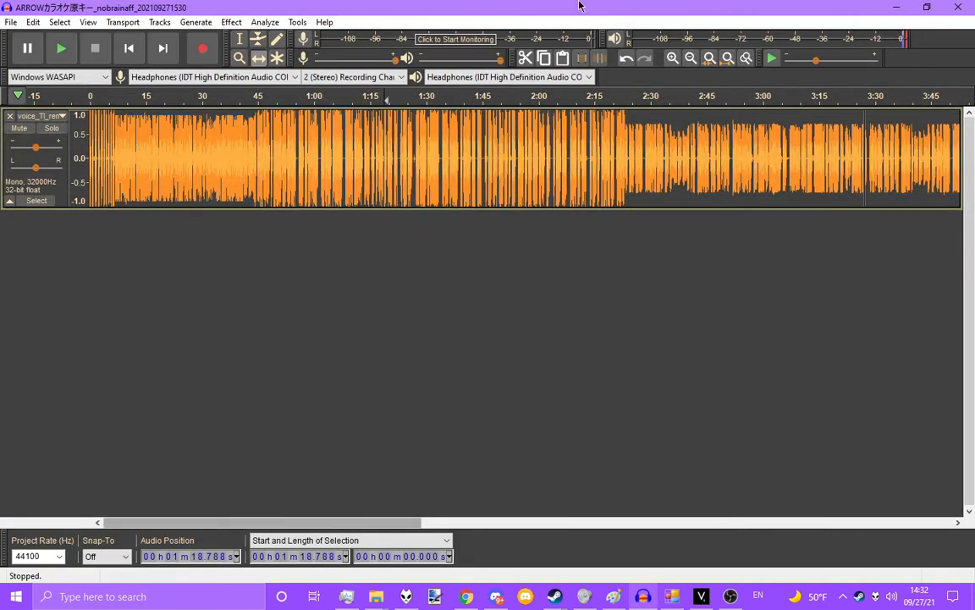
pyautogui.click(671, 58)
pyautogui.click(671, 58)
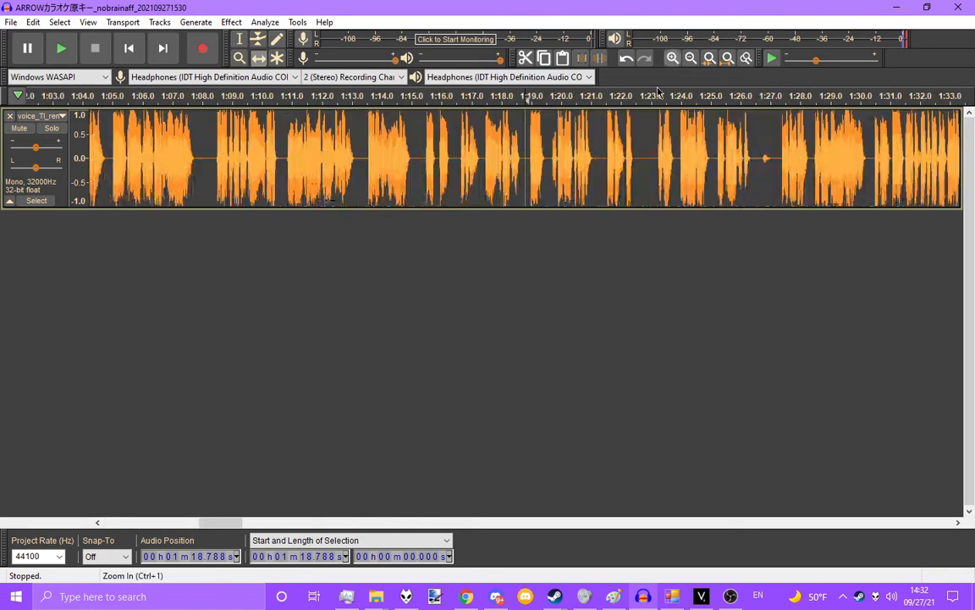
pyautogui.moveTo(205, 525); pyautogui.dragTo(104, 474)
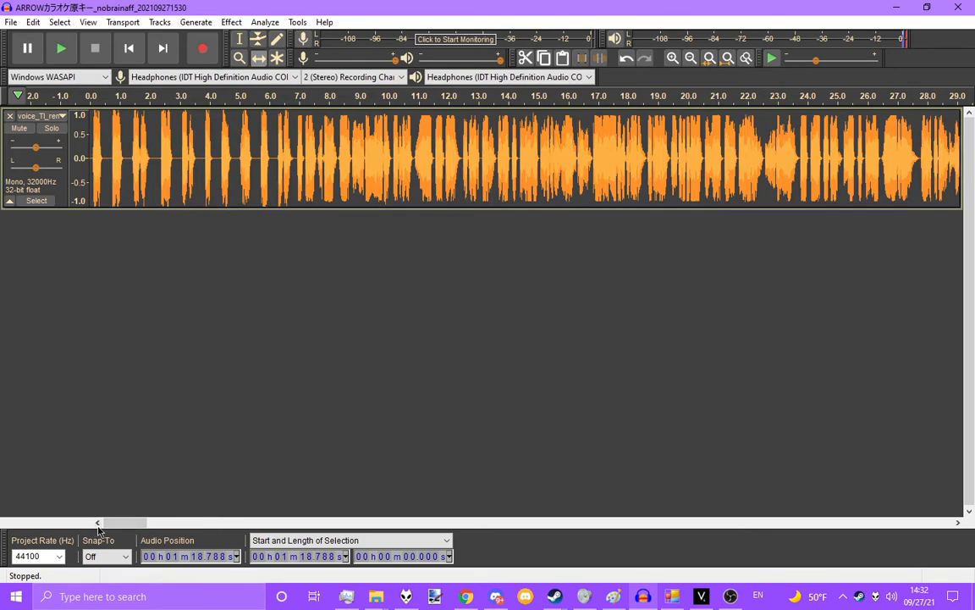
pyautogui.moveTo(118, 523); pyautogui.dragTo(243, 534)
pyautogui.moveTo(258, 533); pyautogui.dragTo(316, 468)
pyautogui.click(690, 59)
pyautogui.click(691, 58)
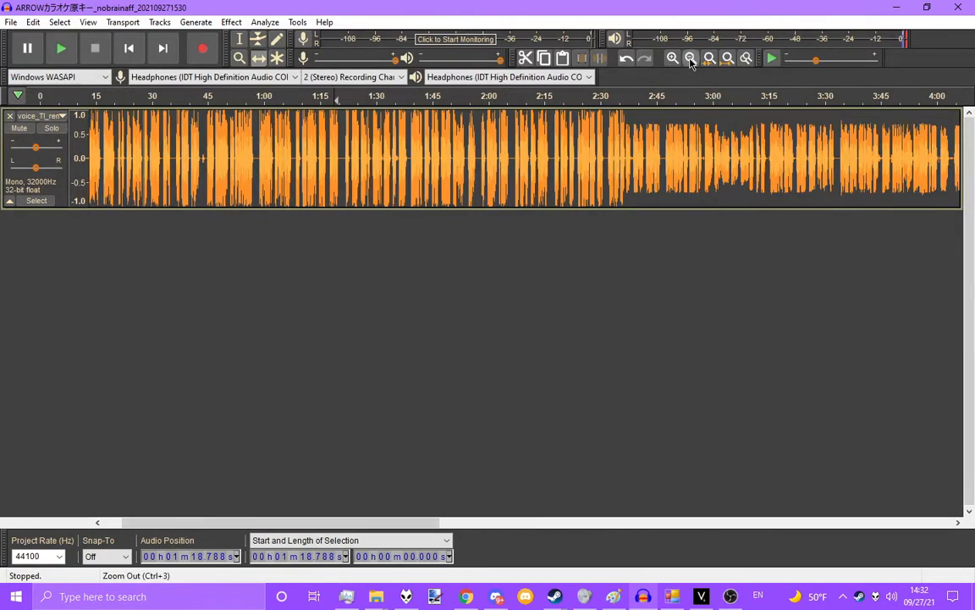
pyautogui.click(691, 59)
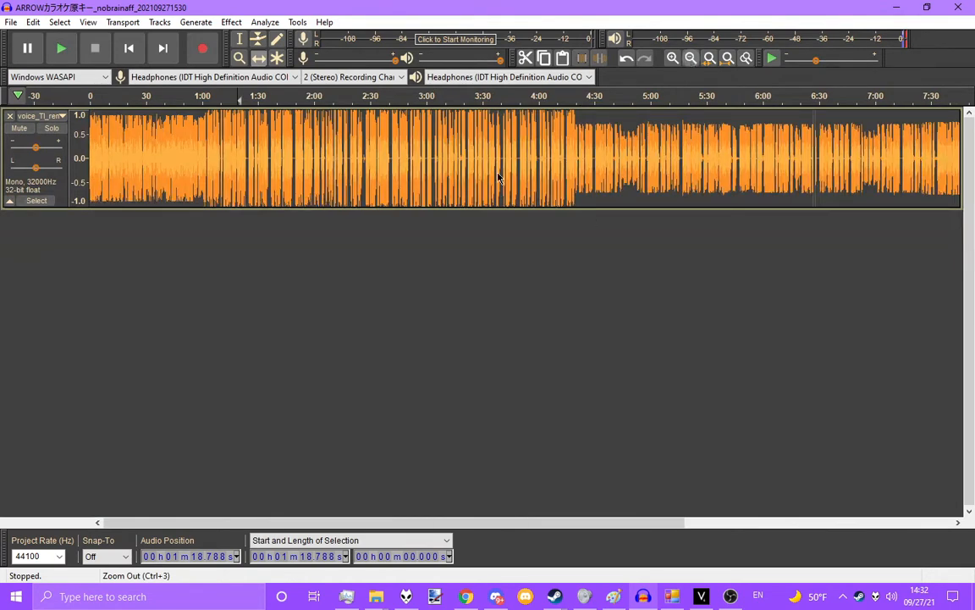
pyautogui.scroll(-1, 424, 179)
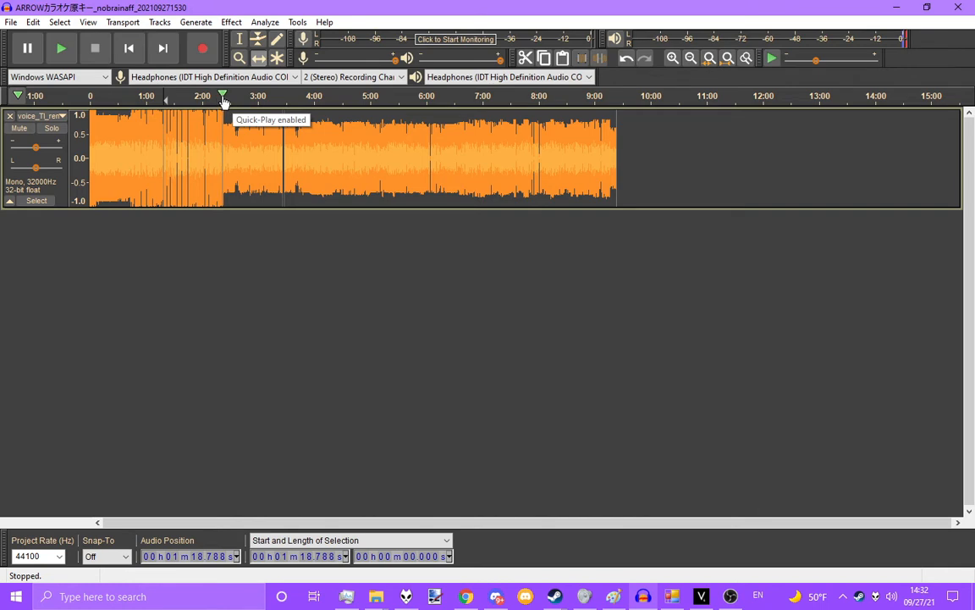
# Play short samples of the voice recording from about 2:23 and about 5:48, stopping playback after each.
pyautogui.click(225, 97)
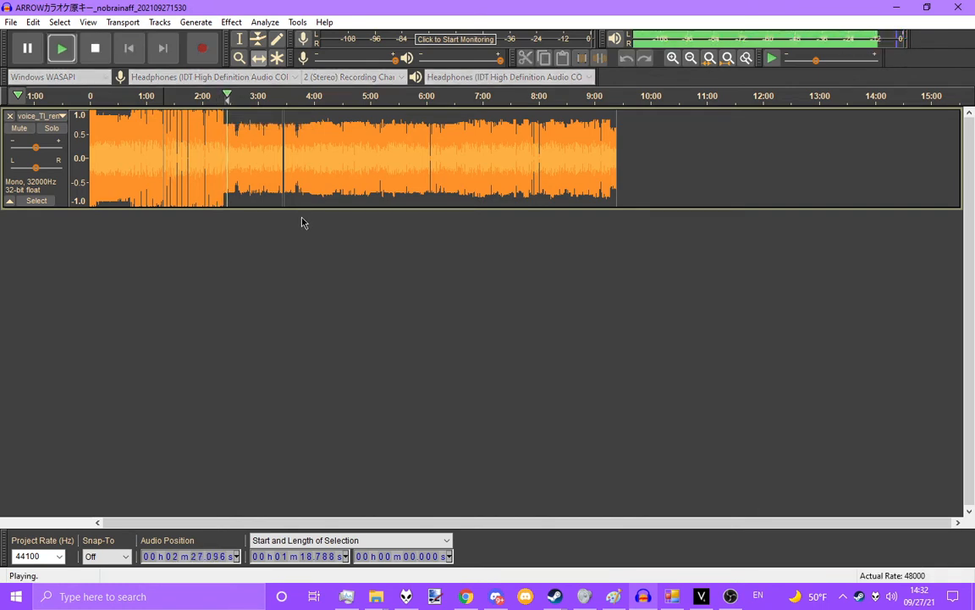
pyautogui.press('space')
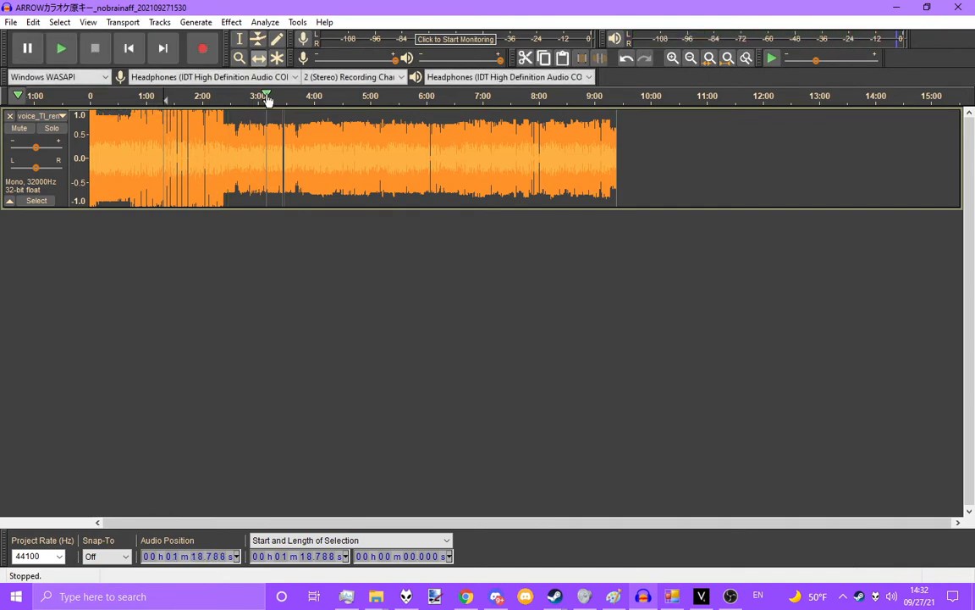
pyautogui.click(415, 97)
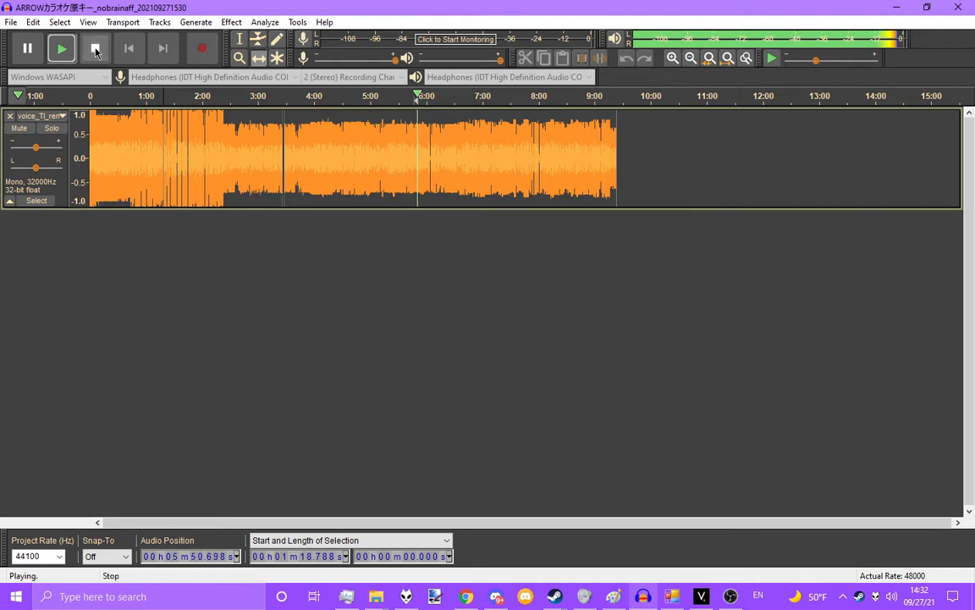
pyautogui.click(96, 51)
pyautogui.click(673, 59)
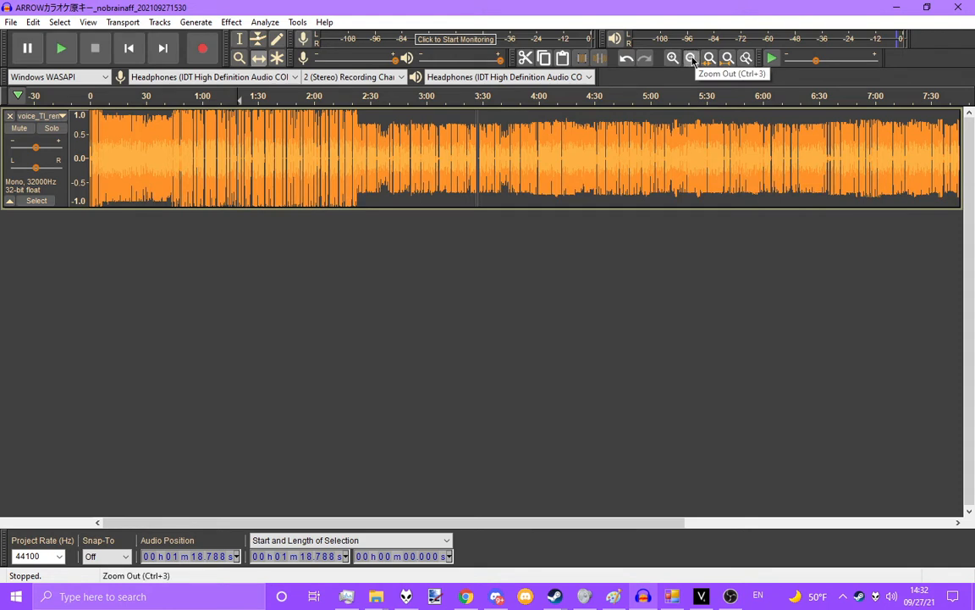
pyautogui.click(693, 59)
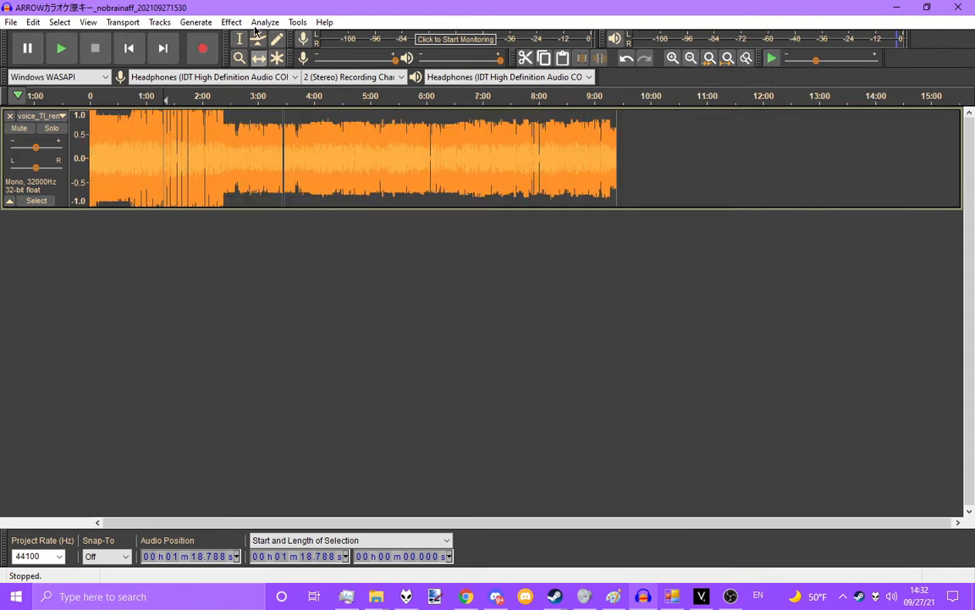
# Activate the Selection tool in Audacity, and switch to なめうぇーぶ to search the voice bank for し in VoiceFinder.
pyautogui.press('F1')
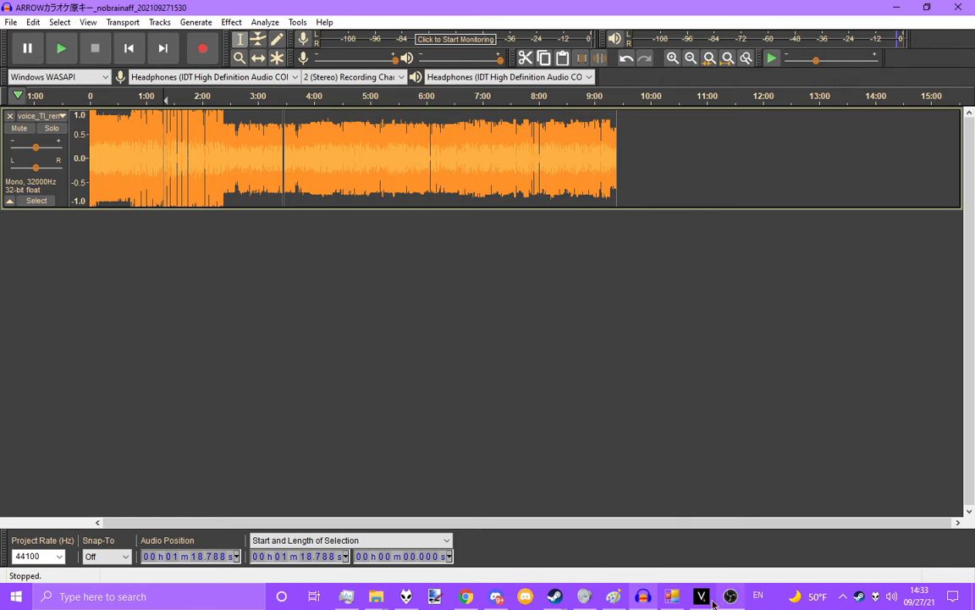
pyautogui.click(671, 596)
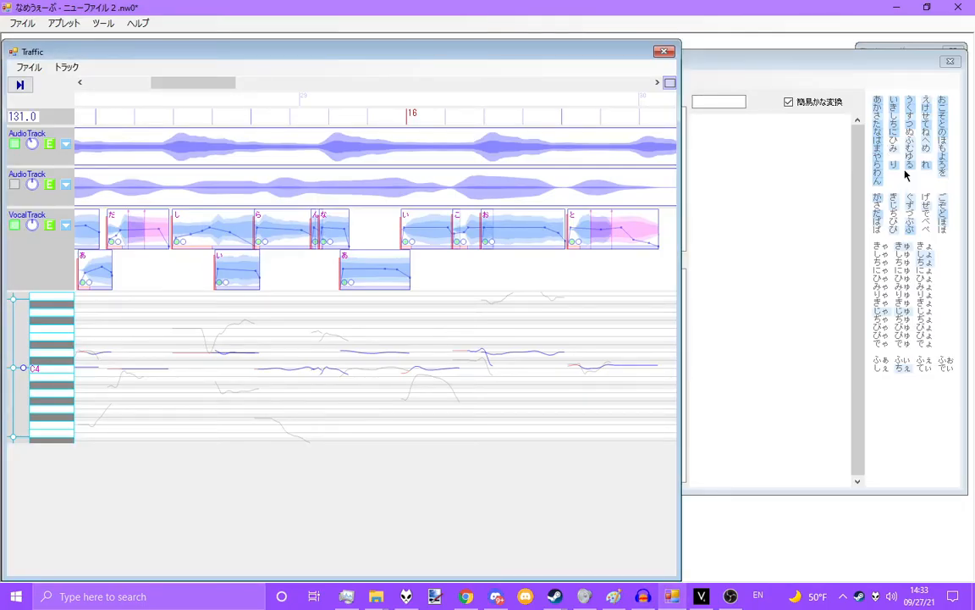
pyautogui.click(894, 122)
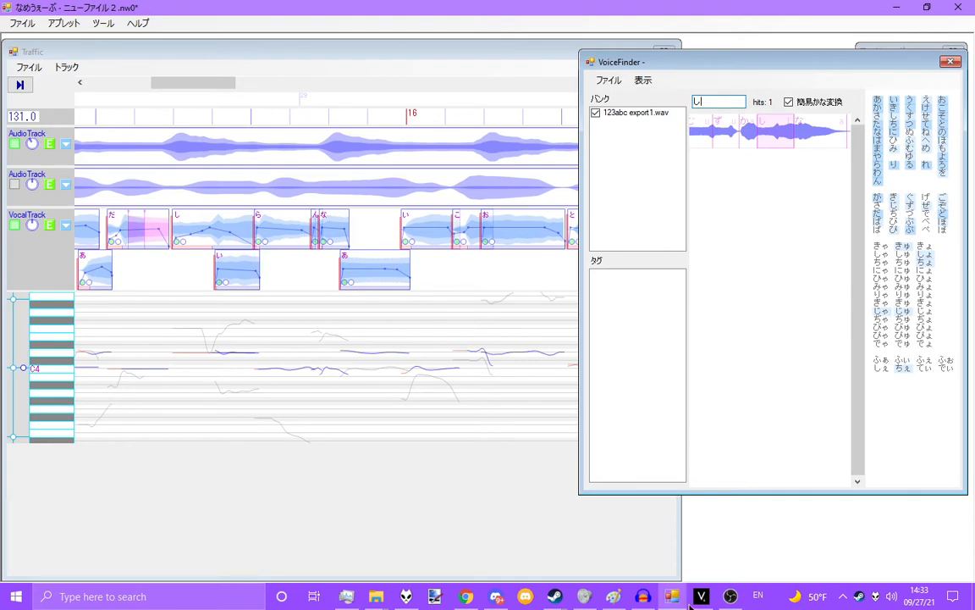
# Switch to Audacity and select about 6 min 28 s of the voice recording, starting at about 2:37.
pyautogui.click(646, 597)
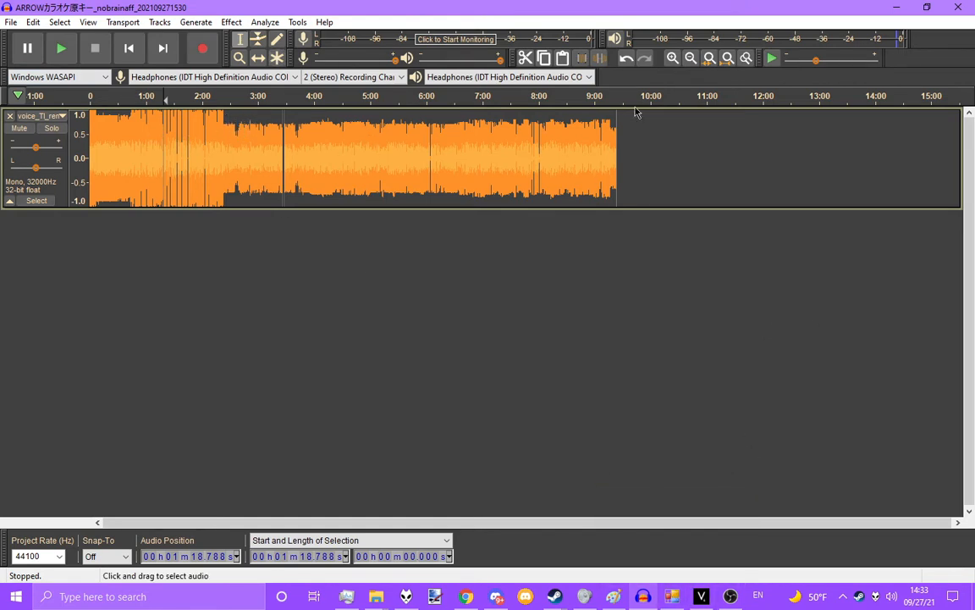
pyautogui.moveTo(237, 133); pyautogui.dragTo(599, 149)
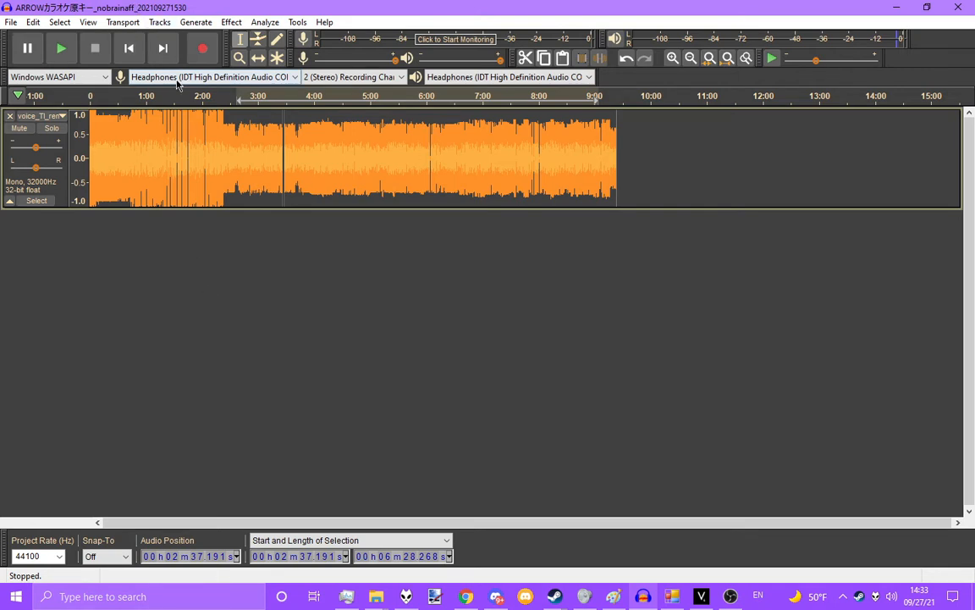
pyautogui.click(160, 23)
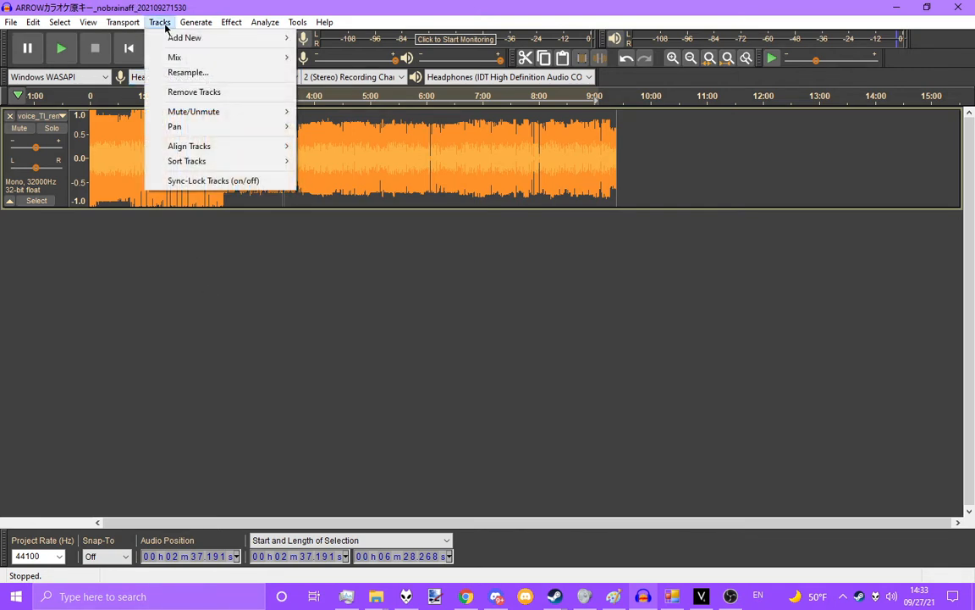
pyautogui.click(164, 23)
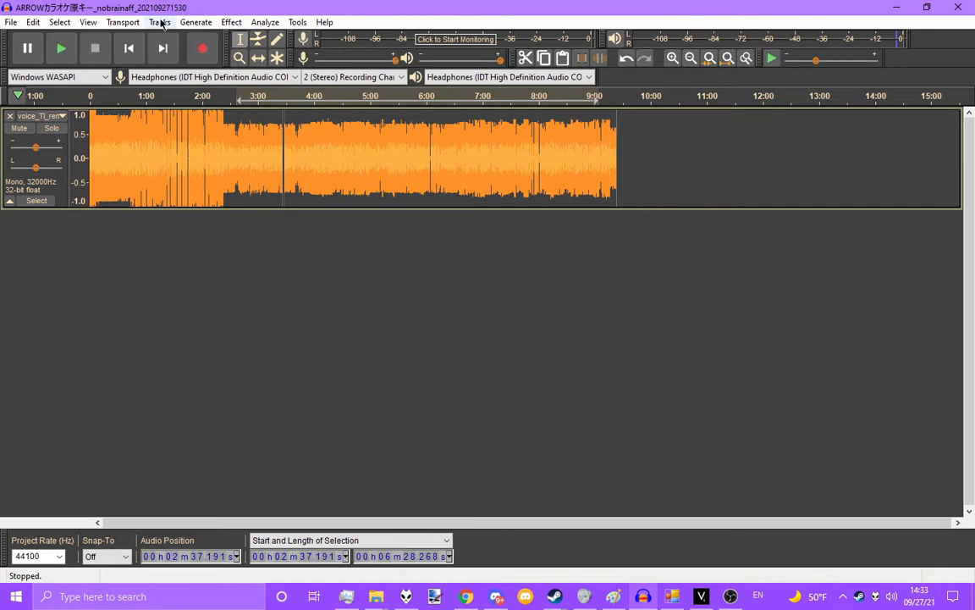
pyautogui.click(162, 24)
pyautogui.click(167, 25)
pyautogui.click(228, 23)
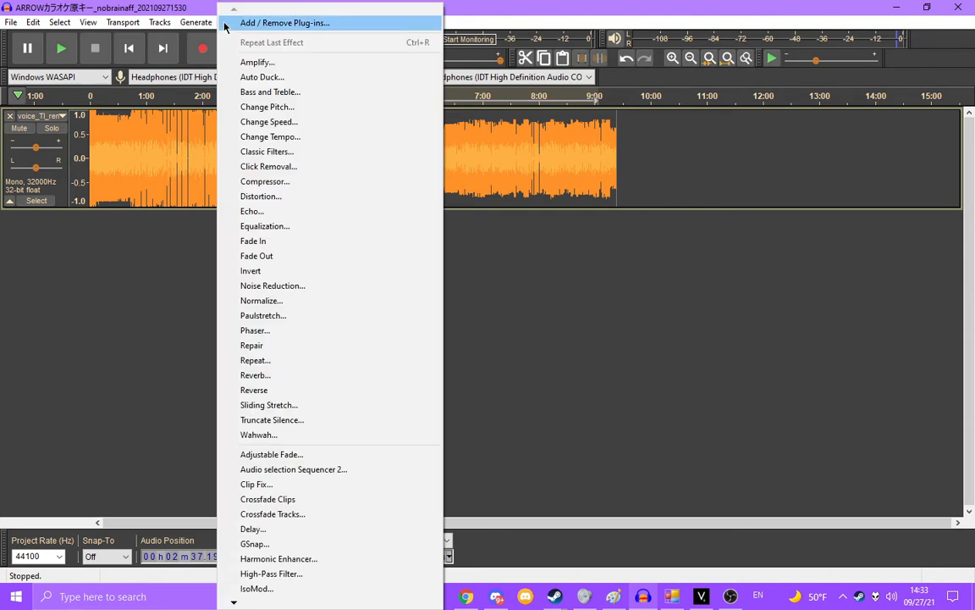
pyautogui.click(203, 26)
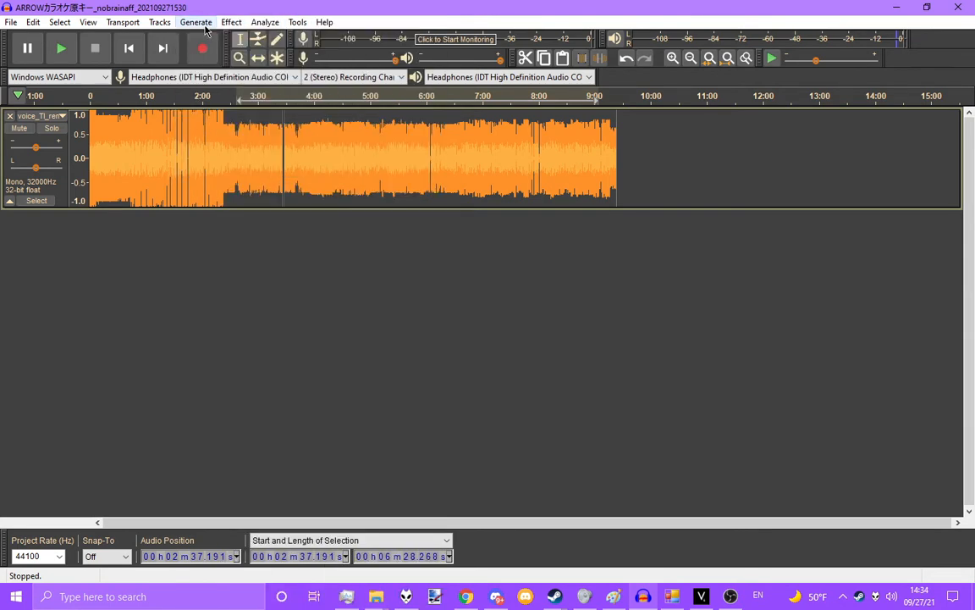
pyautogui.click(159, 24)
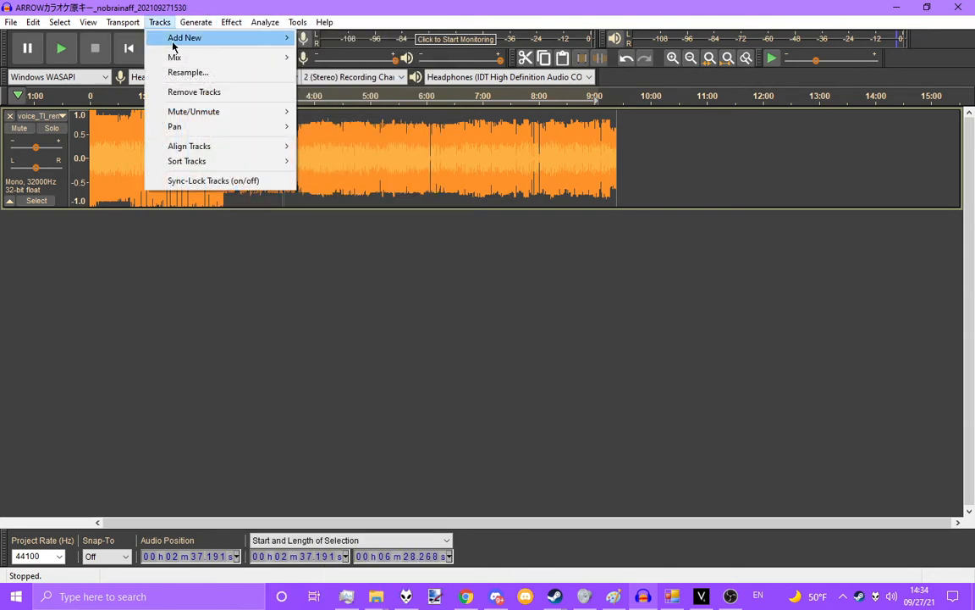
pyautogui.moveTo(172, 48)
pyautogui.press('Escape')
pyautogui.press('Escape')
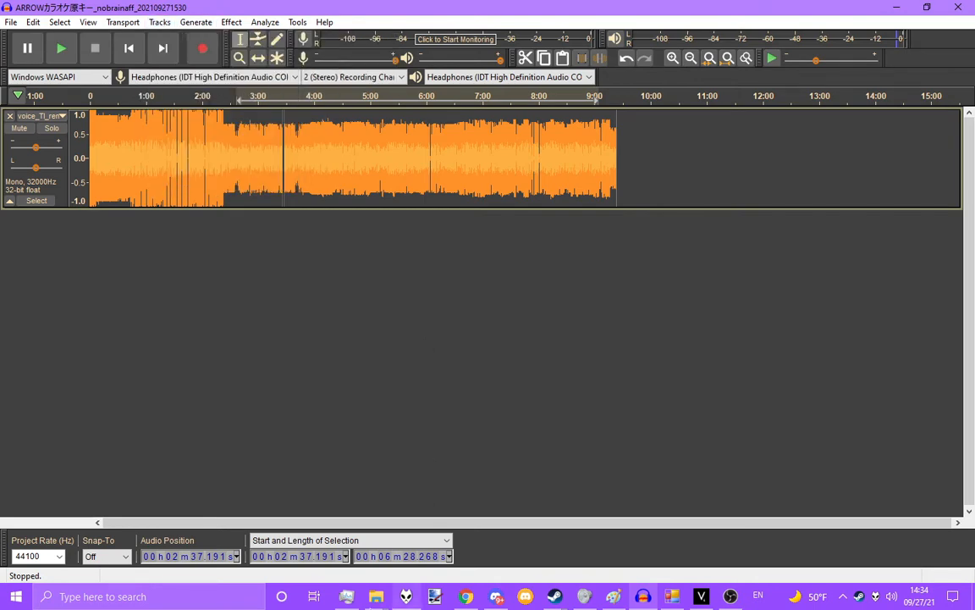
# Import voice_TI_rensa10 from the Downloads\You folder into the Audacity project as a second track.
pyautogui.click(375, 596)
pyautogui.click(292, 522)
pyautogui.scroll(-2, 550, 290)
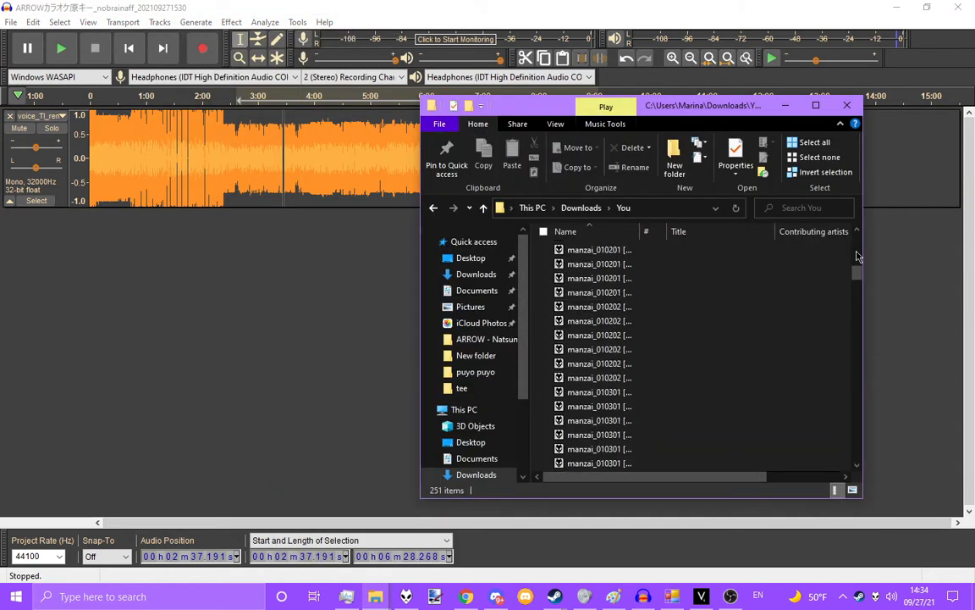
pyautogui.moveTo(857, 250); pyautogui.dragTo(856, 424)
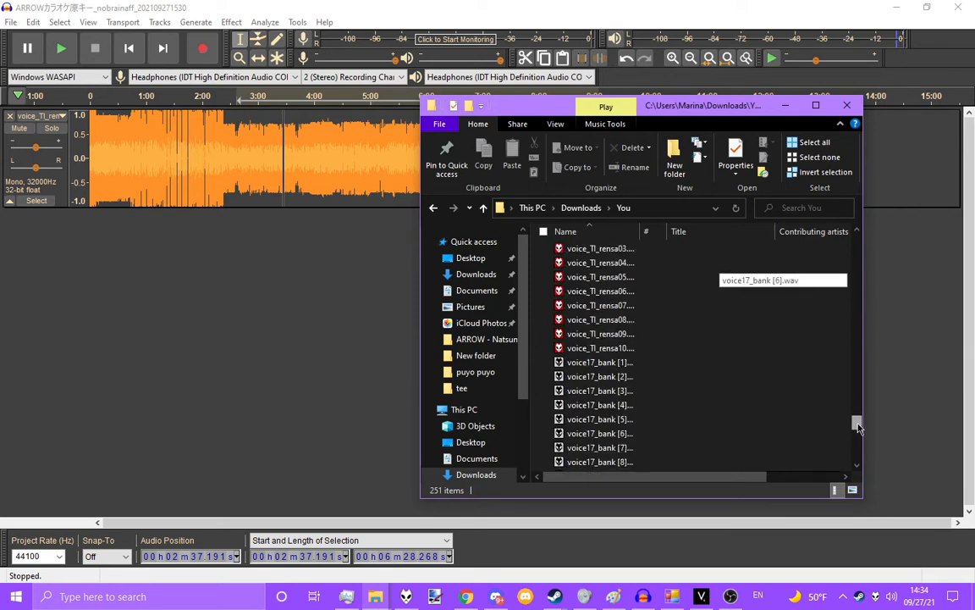
pyautogui.click(593, 348)
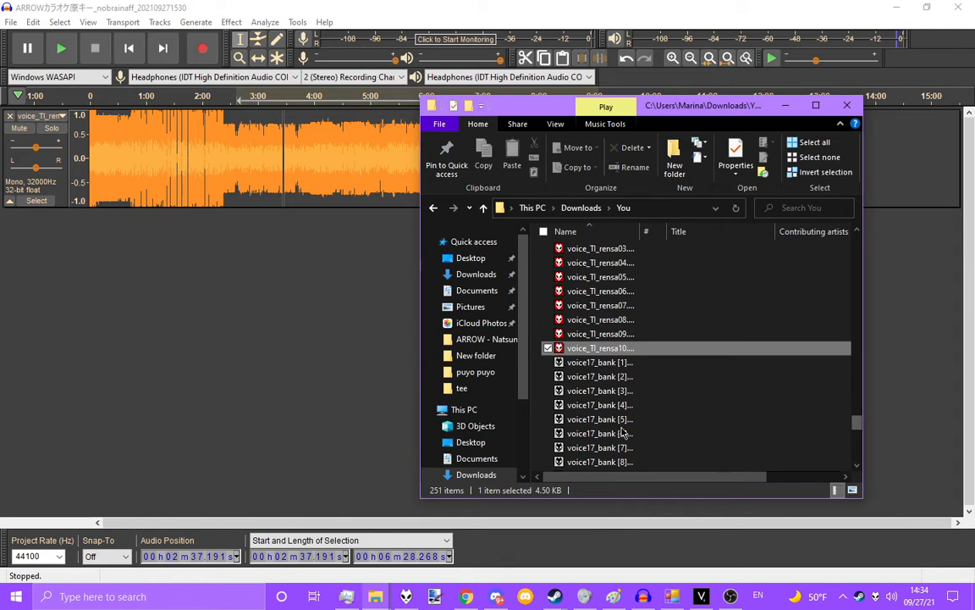
pyautogui.moveTo(621, 348); pyautogui.dragTo(251, 476)
pyautogui.moveTo(236, 440); pyautogui.dragTo(267, 439)
# Import voice_TI_rensa09 from the same folder as a third Audacity track and bring the project to the front.
pyautogui.click(592, 334)
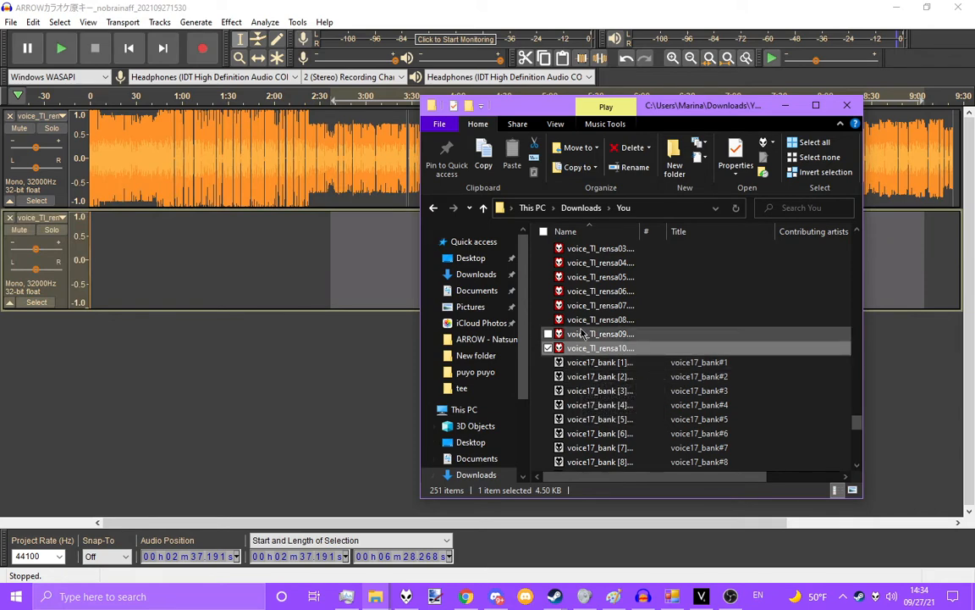
pyautogui.moveTo(547, 333); pyautogui.dragTo(292, 400)
pyautogui.click(240, 16)
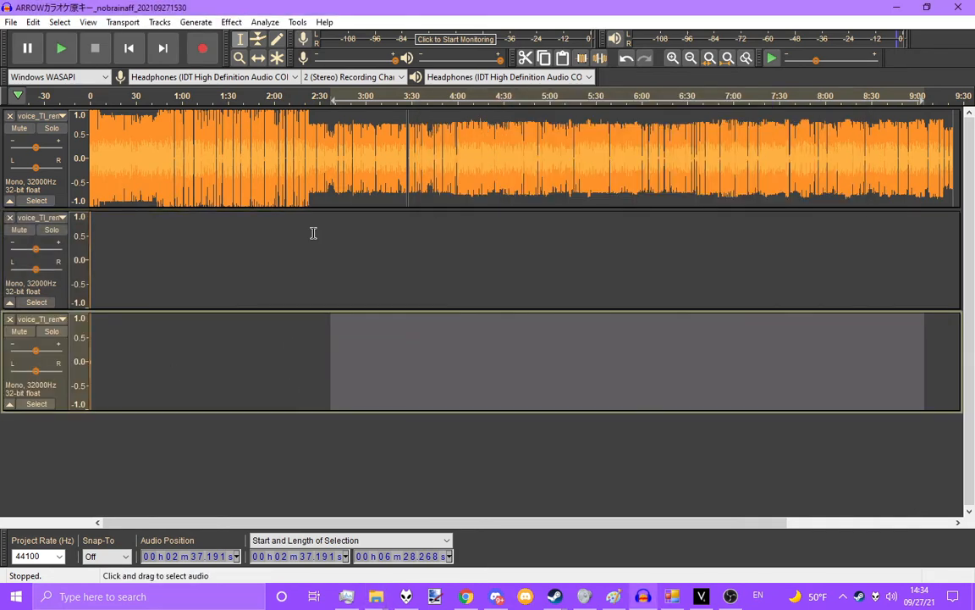
# Time-shift the third track's clip onto the second track right after its existing clip, and remove the emptied third track.
pyautogui.click(672, 57)
pyautogui.click(672, 58)
pyautogui.click(673, 57)
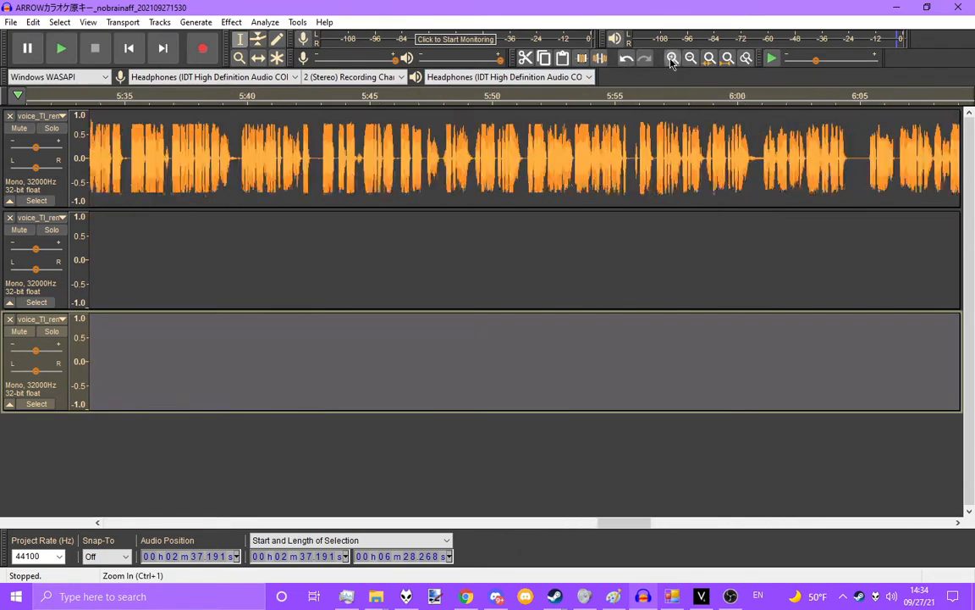
pyautogui.click(673, 57)
pyautogui.click(672, 58)
pyautogui.moveTo(631, 522); pyautogui.dragTo(93, 539)
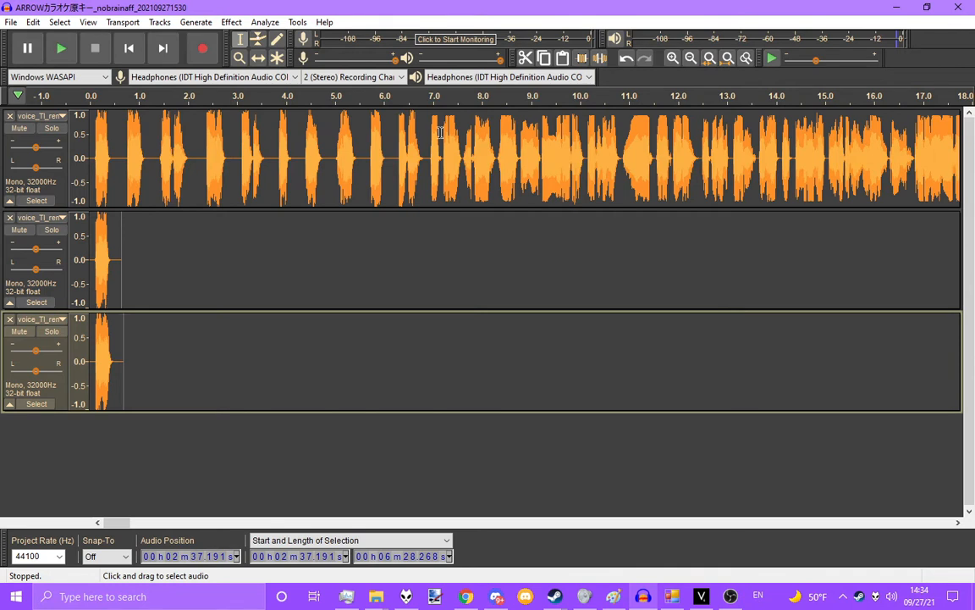
pyautogui.click(259, 57)
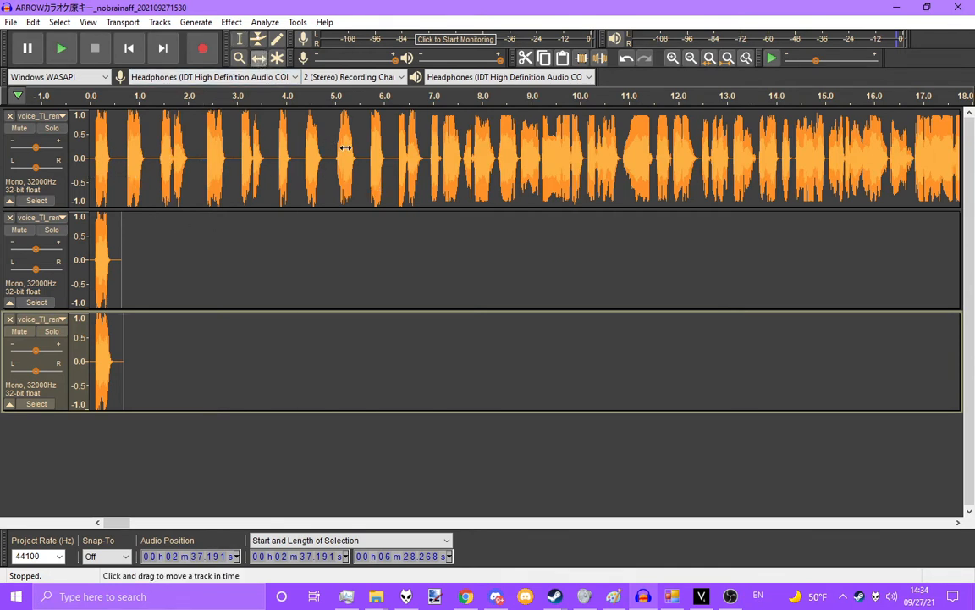
pyautogui.moveTo(99, 325); pyautogui.dragTo(137, 281)
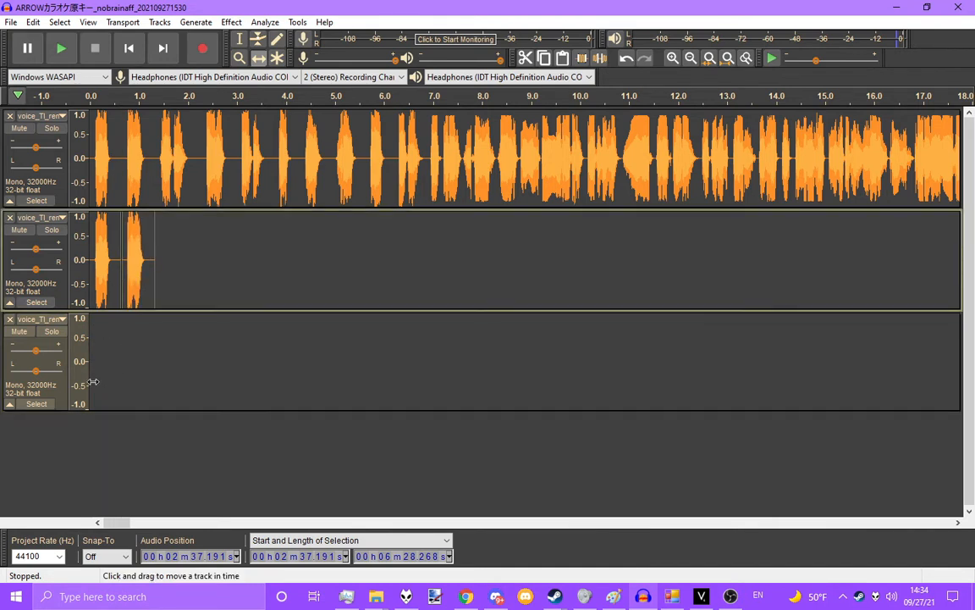
pyautogui.click(10, 321)
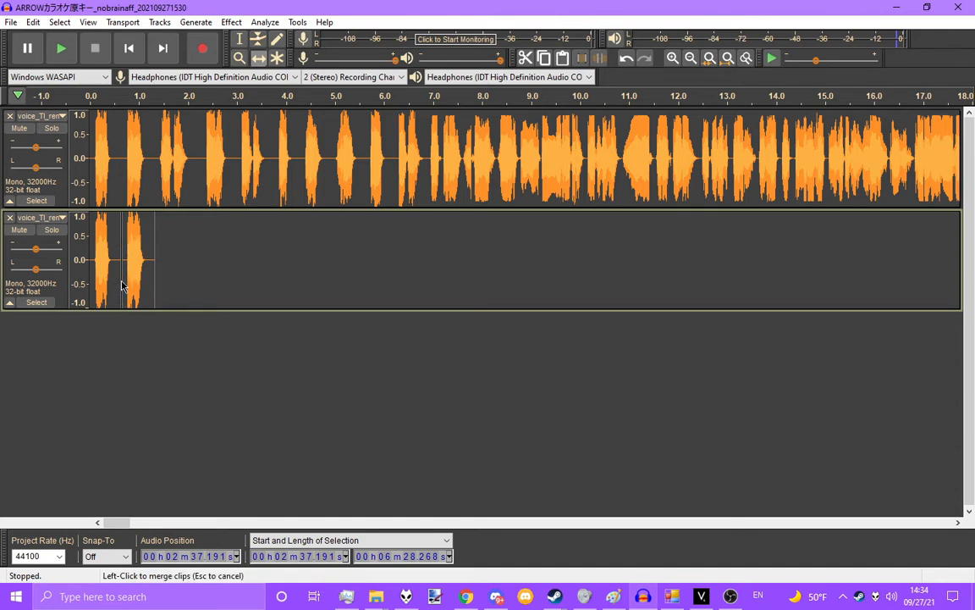
# Solo the second track and play its two voice clips from the beginning, stopping playback when done.
pyautogui.click(52, 230)
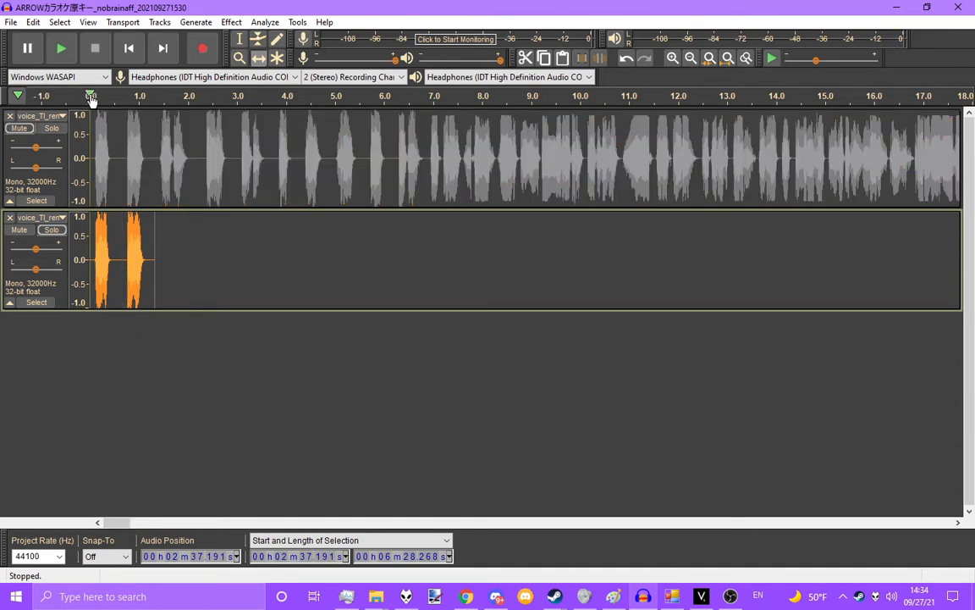
pyautogui.click(90, 95)
pyautogui.click(96, 54)
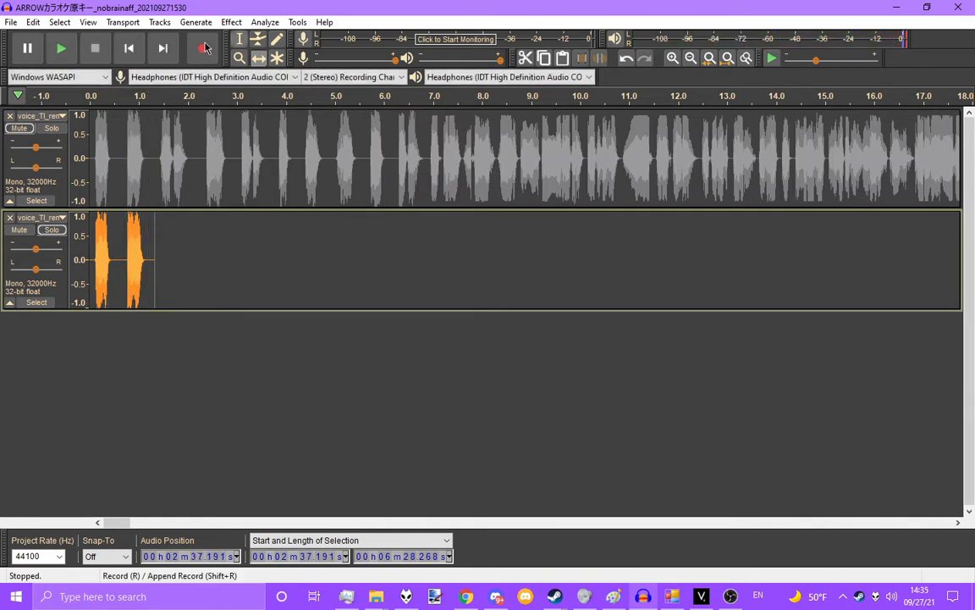
# View Audacity's audio export formats, including WAV, and switch to なめうぇーぶ to view the list of applets.
pyautogui.click(11, 22)
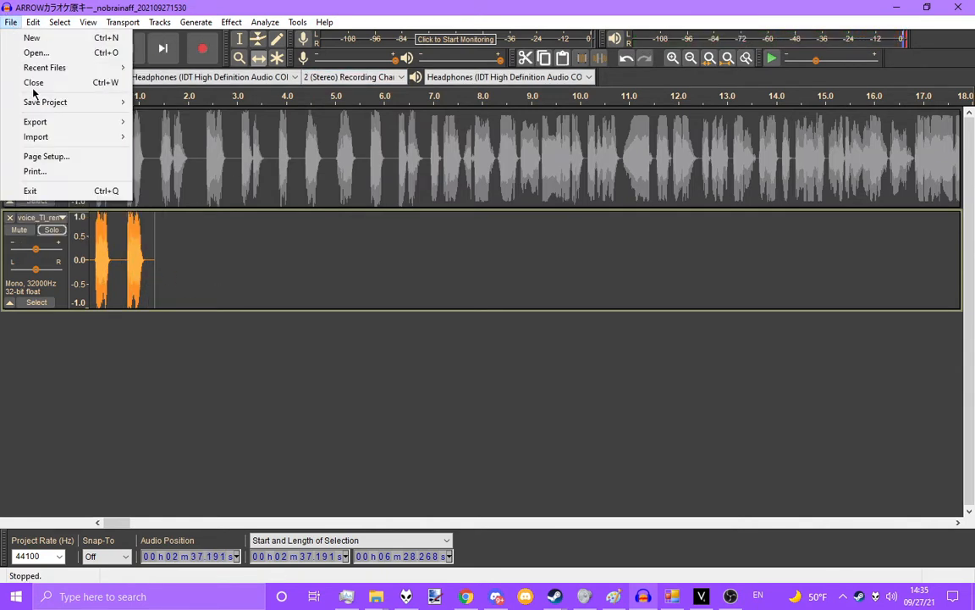
pyautogui.moveTo(76, 124)
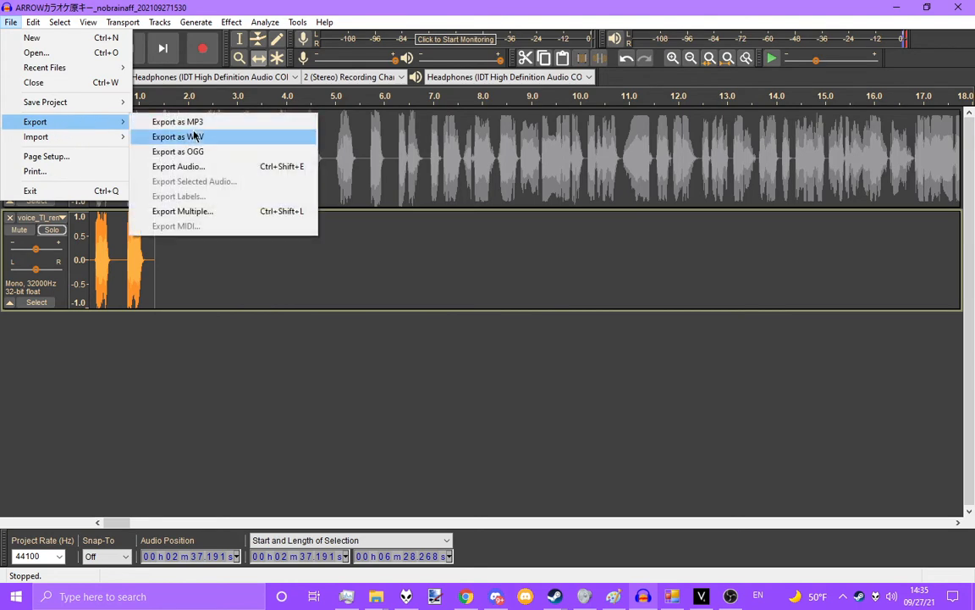
pyautogui.click(13, 23)
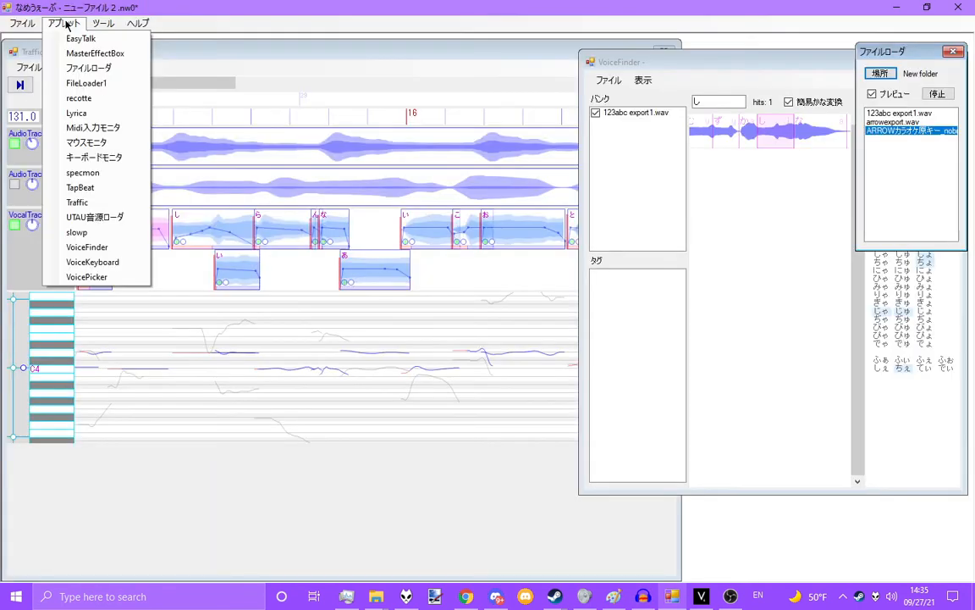
pyautogui.click(72, 22)
pyautogui.click(59, 25)
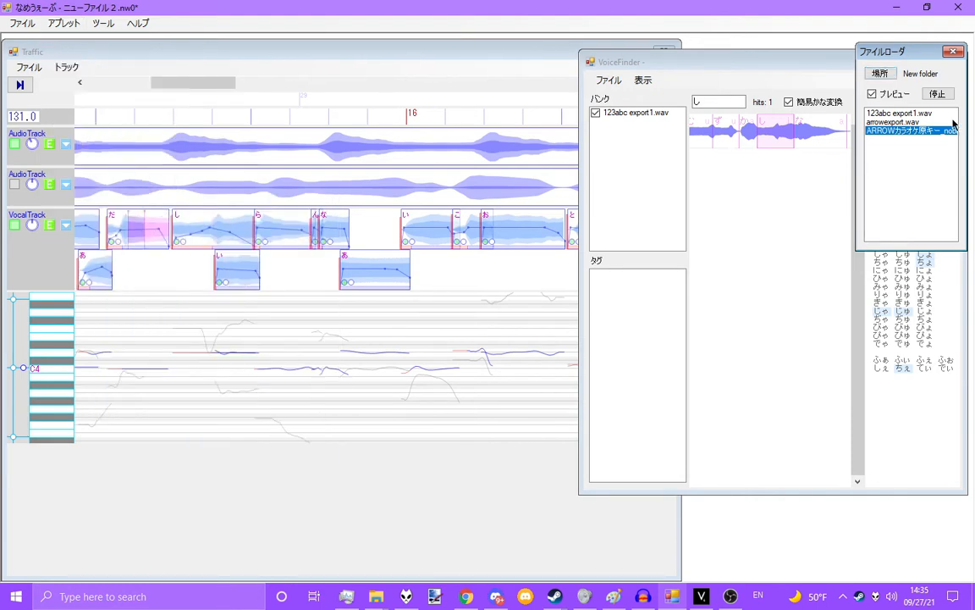
# View the folder choices for the ファイルローダ source location and leave without choosing one.
pyautogui.click(888, 73)
pyautogui.moveTo(450, 197); pyautogui.dragTo(418, 196)
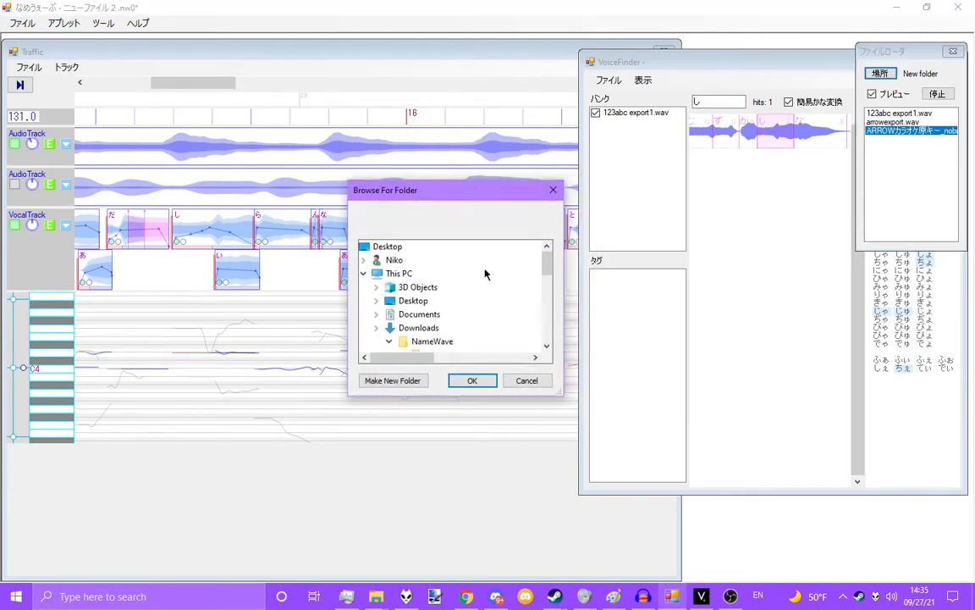
pyautogui.click(529, 377)
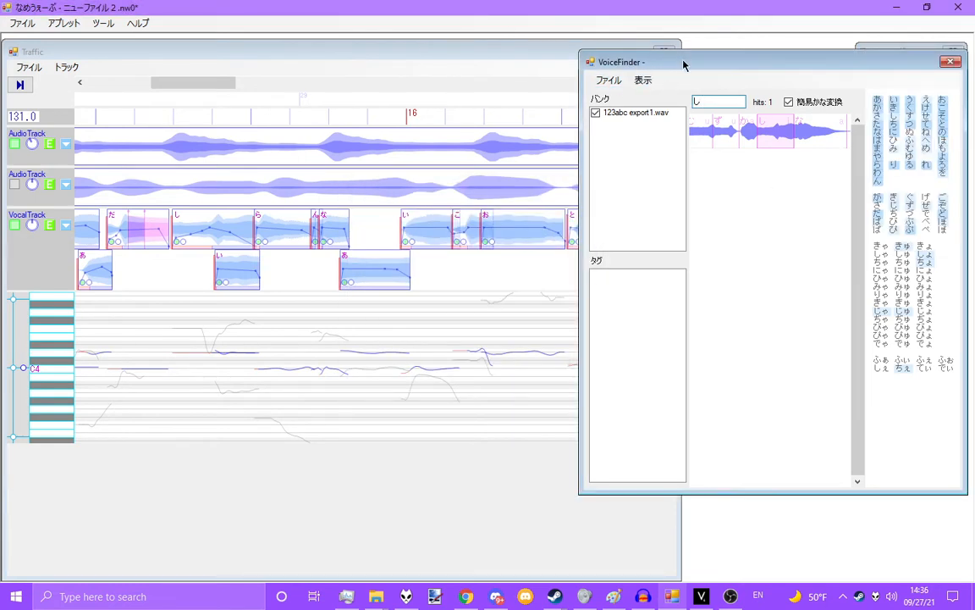
# Move VoiceFinder clear of the ファイルローダ, and preview 123abc export1.wav with プレビュー enabled, stopping playback at the end.
pyautogui.moveTo(713, 61); pyautogui.dragTo(615, 66)
pyautogui.click(914, 55)
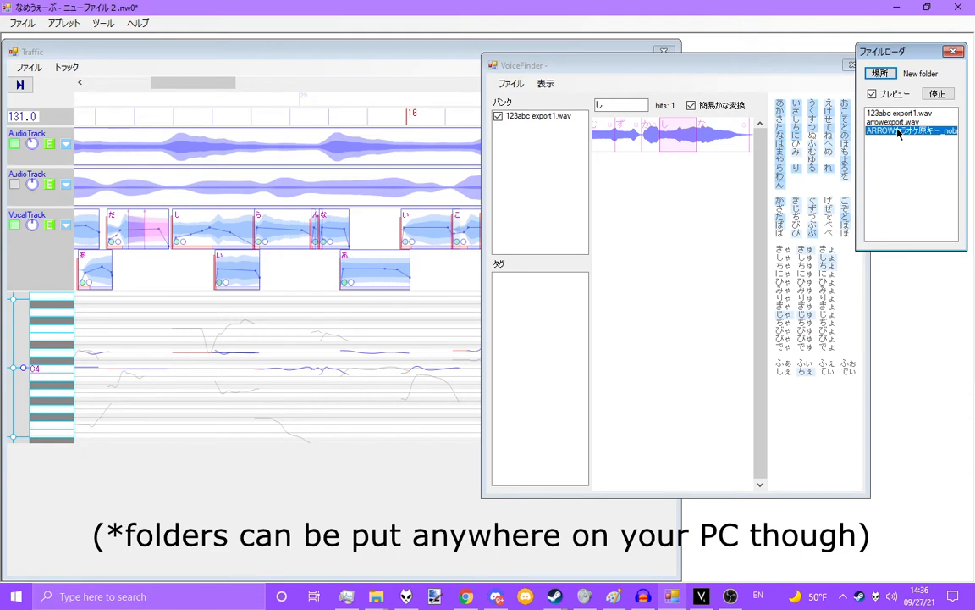
pyautogui.click(872, 93)
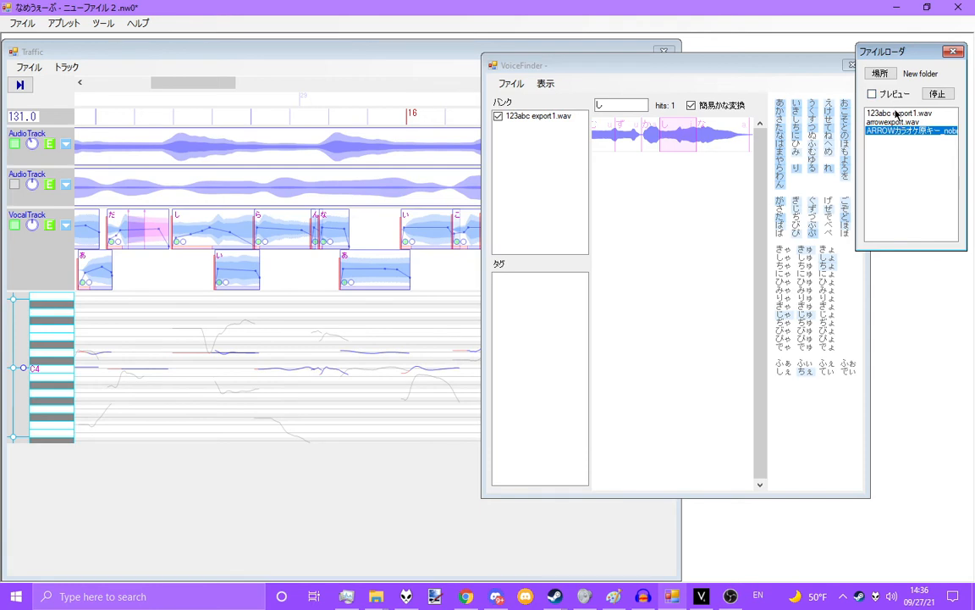
pyautogui.click(898, 113)
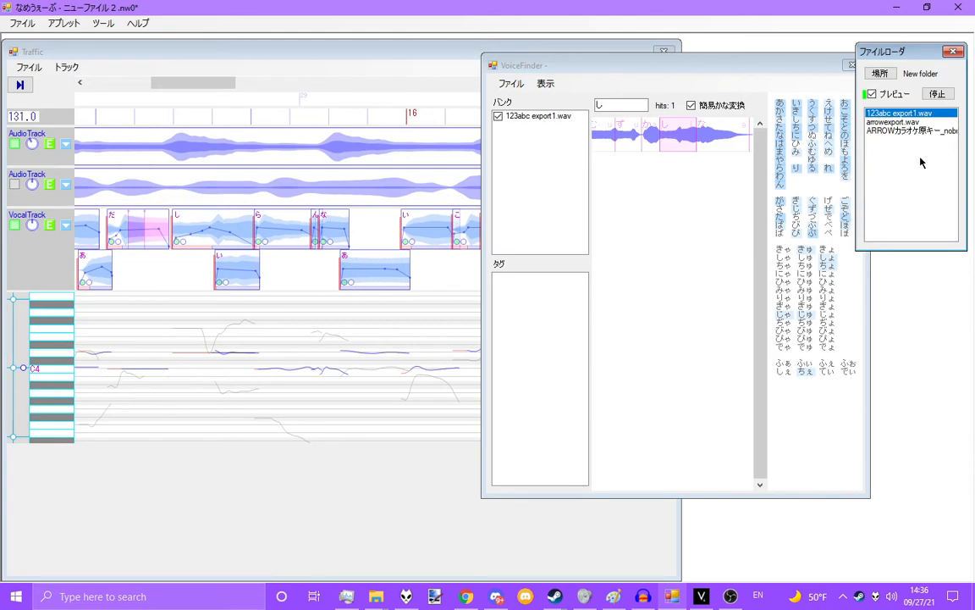
pyautogui.click(933, 95)
# Replay the preview of 123abc export1.wav in the ファイルローダ and stop it.
pyautogui.click(634, 67)
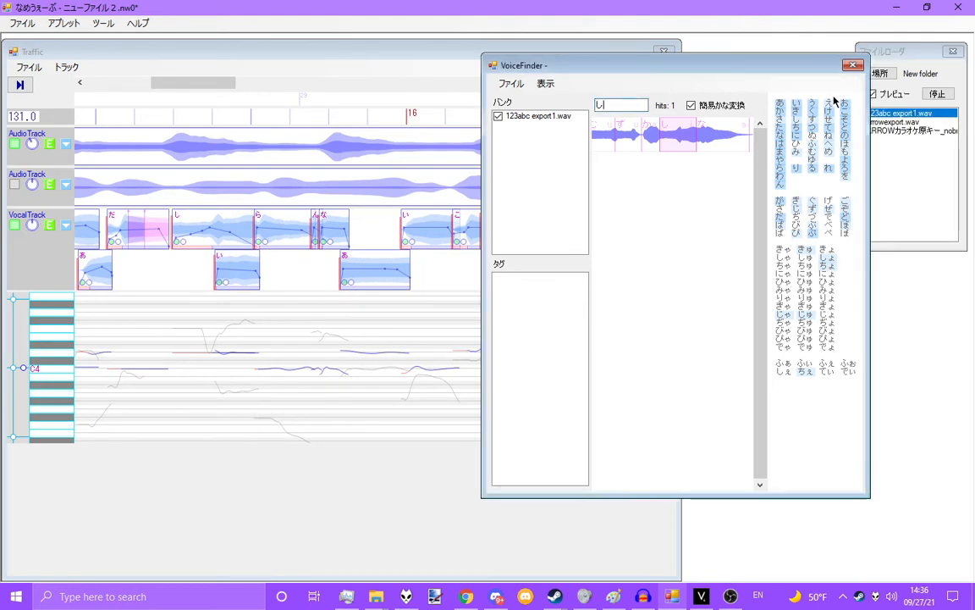
pyautogui.click(888, 116)
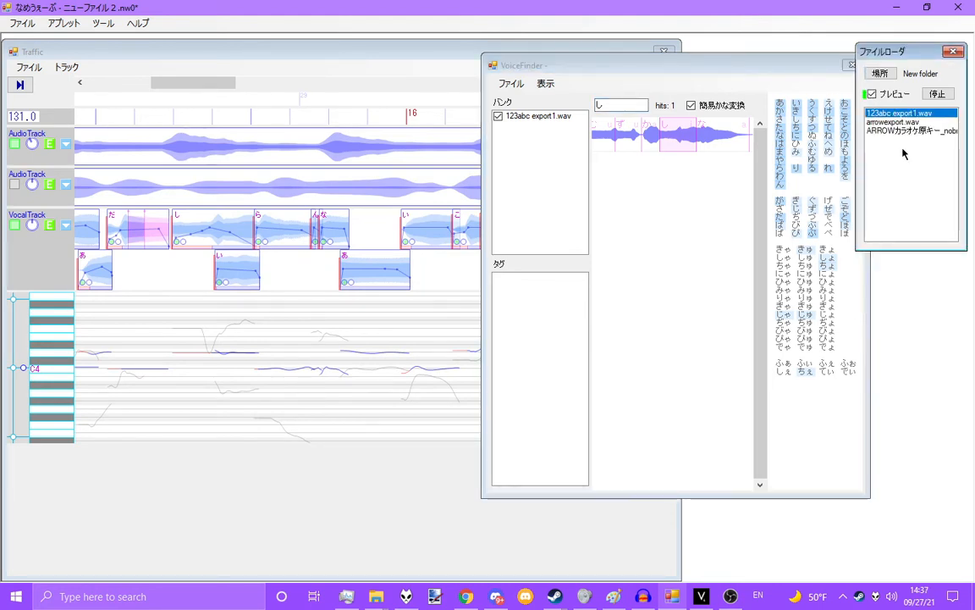
pyautogui.click(938, 93)
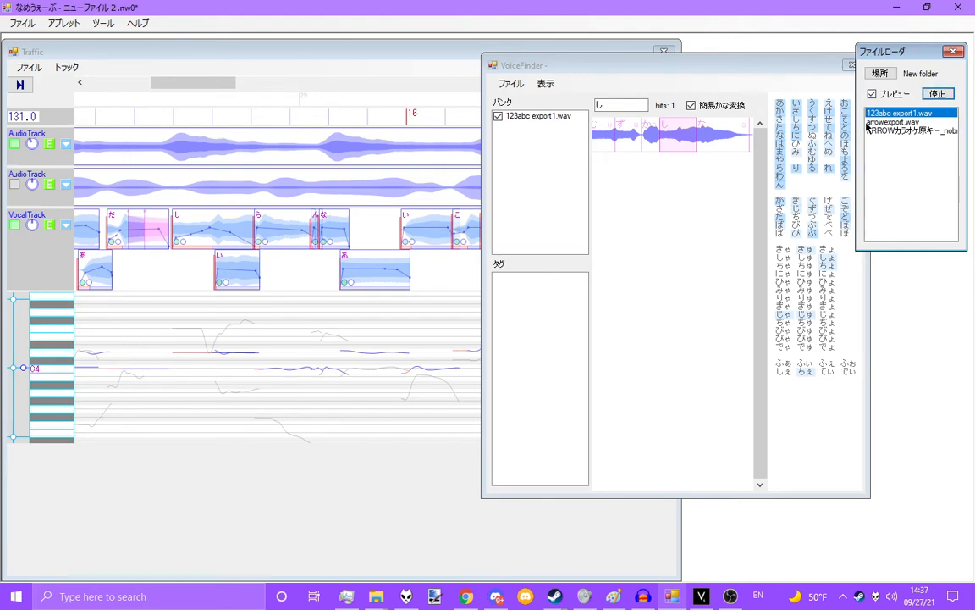
# Return to the beginning of the Traffic arrangement and play it with only the arrowexport audio track enabled.
pyautogui.click(217, 58)
pyautogui.moveTo(218, 85); pyautogui.dragTo(153, 84)
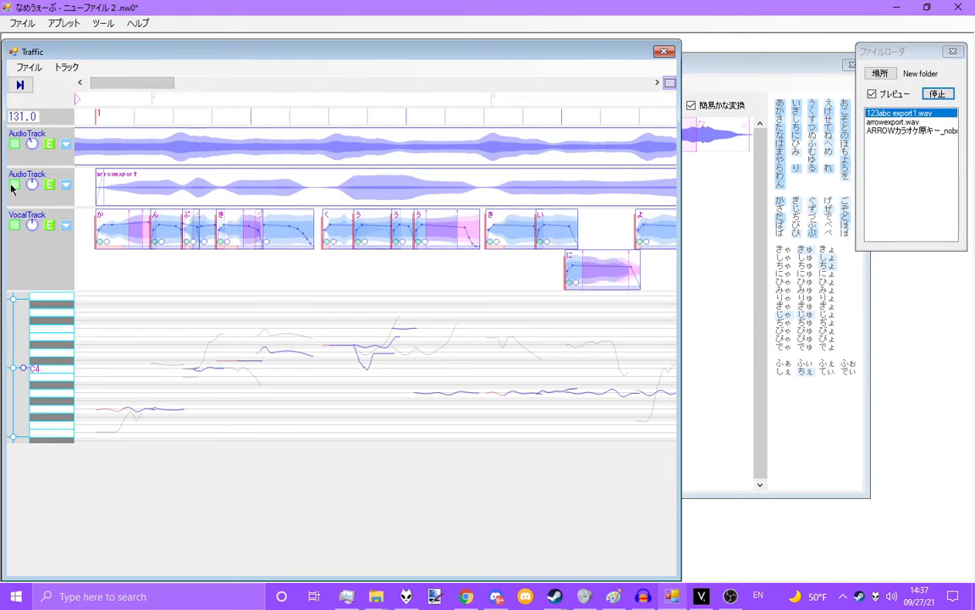
pyautogui.click(21, 85)
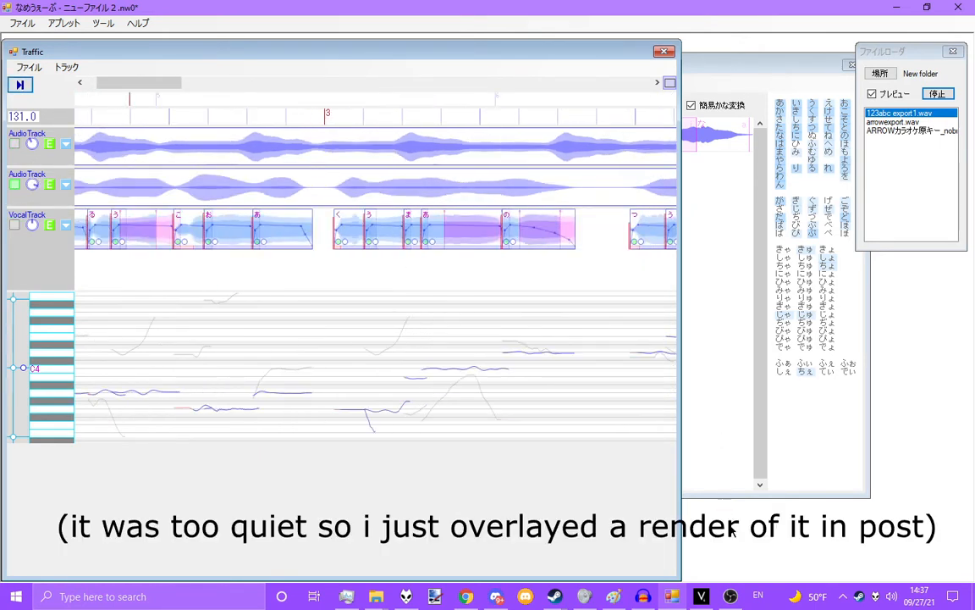
pyautogui.click(731, 597)
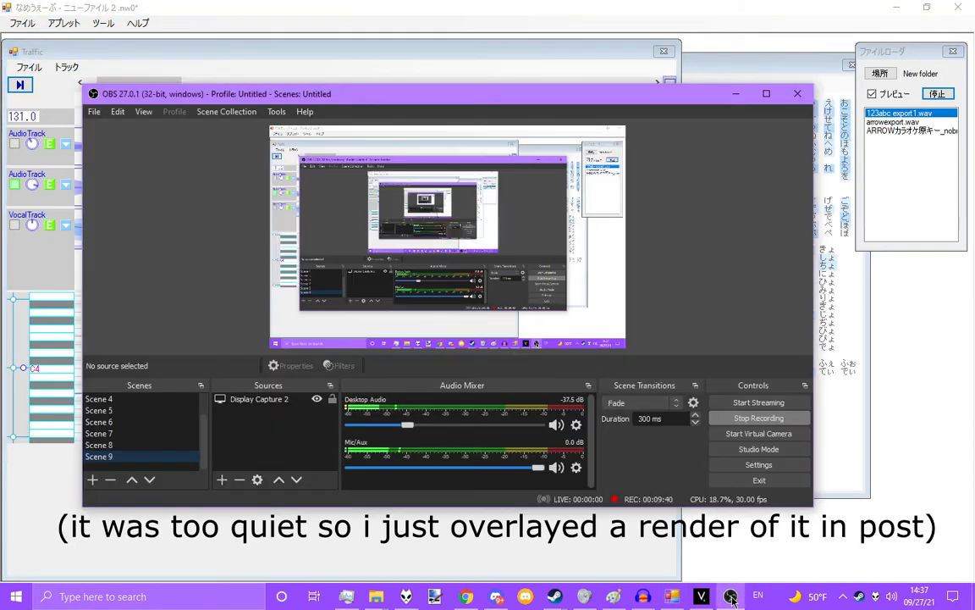
# Return from OBS to the Traffic arrangement in なめうぇーぶ, stop playback and go back to the beginning.
pyautogui.click(337, 57)
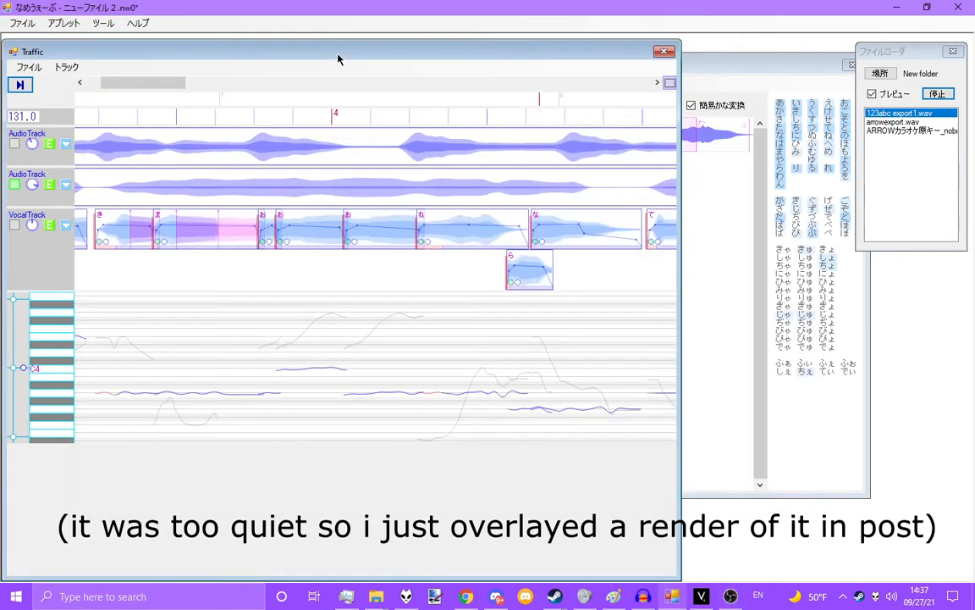
pyautogui.click(20, 85)
pyautogui.moveTo(156, 84); pyautogui.dragTo(120, 77)
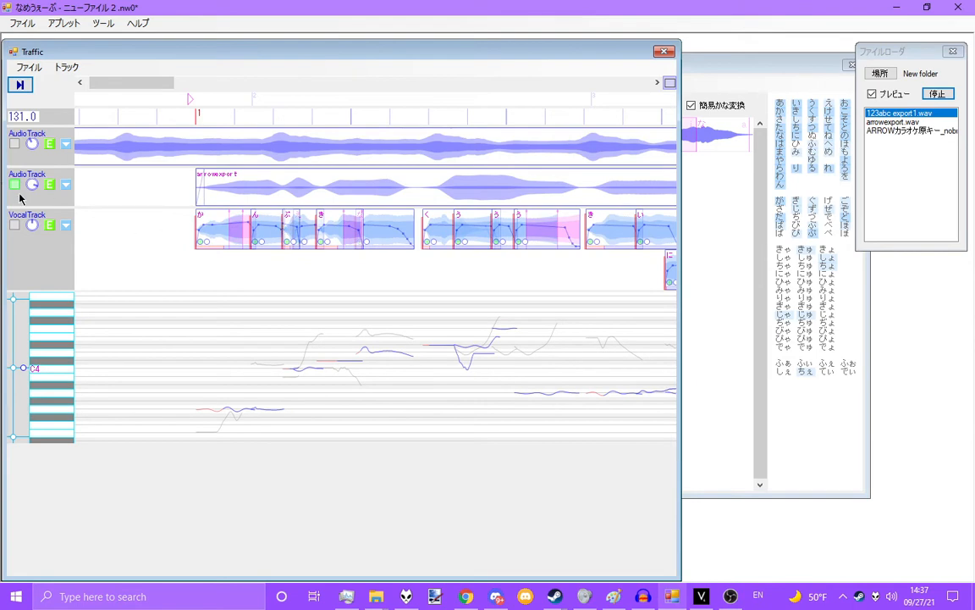
# Switch to the VOCALOID4 Editor and examine the notes and lyrics around measures 30 and 31.
pyautogui.click(701, 596)
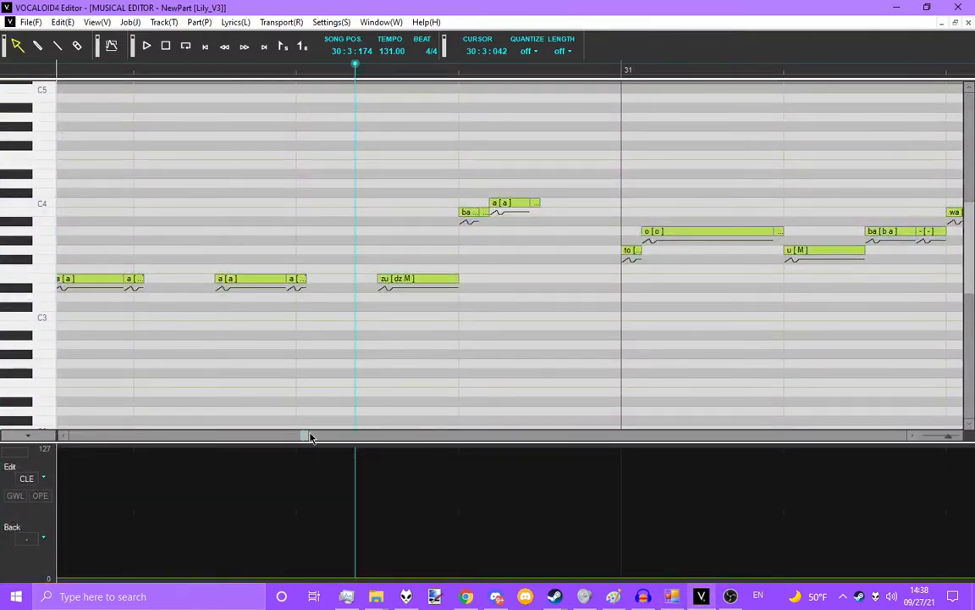
pyautogui.moveTo(305, 437)
pyautogui.mouseDown()
pyautogui.moveTo(281, 453)
pyautogui.moveTo(321, 436)
pyautogui.moveTo(307, 457)
pyautogui.mouseUp()
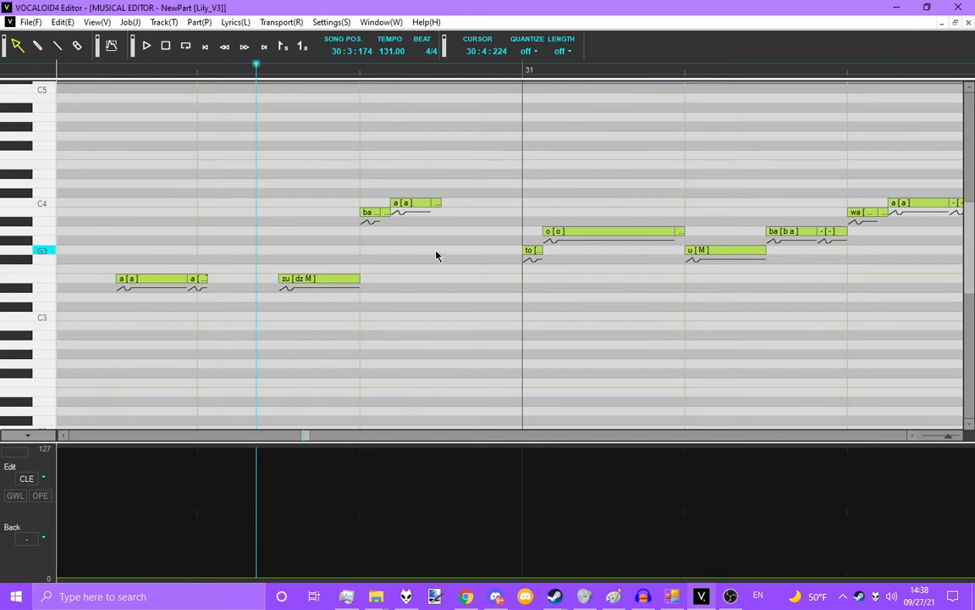
pyautogui.scroll(3, 423, 321)
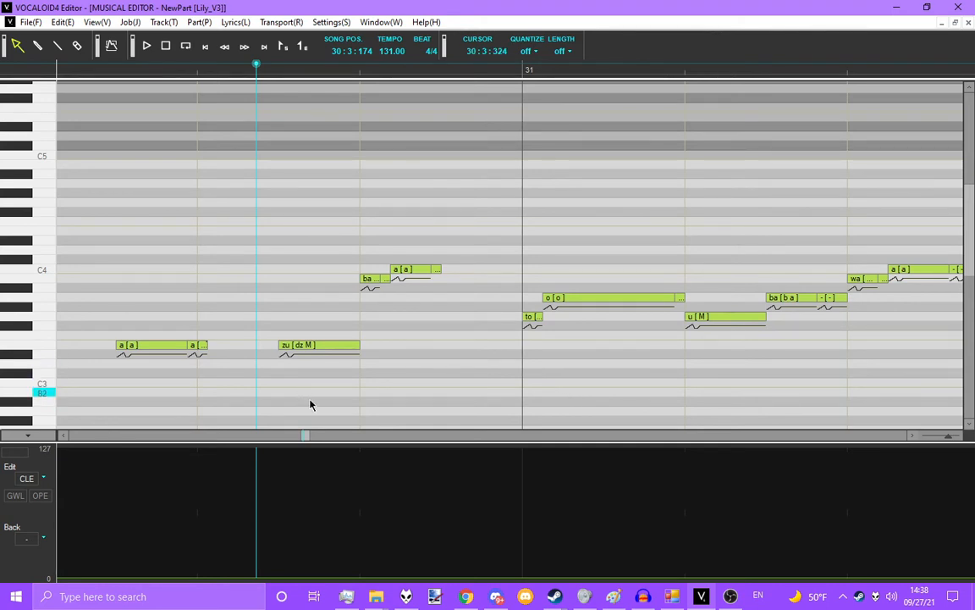
pyautogui.moveTo(307, 438); pyautogui.dragTo(305, 438)
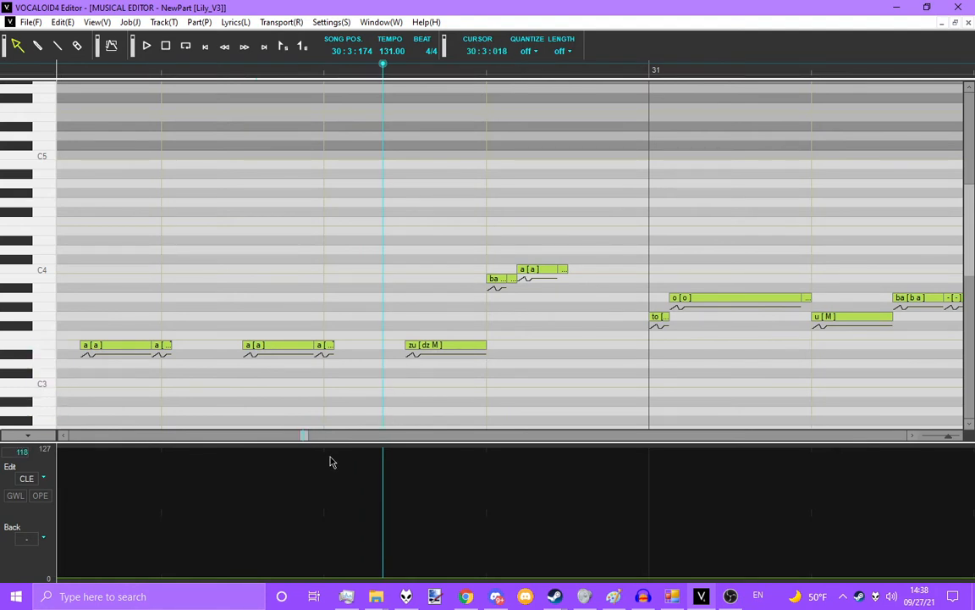
pyautogui.moveTo(306, 443); pyautogui.dragTo(308, 442)
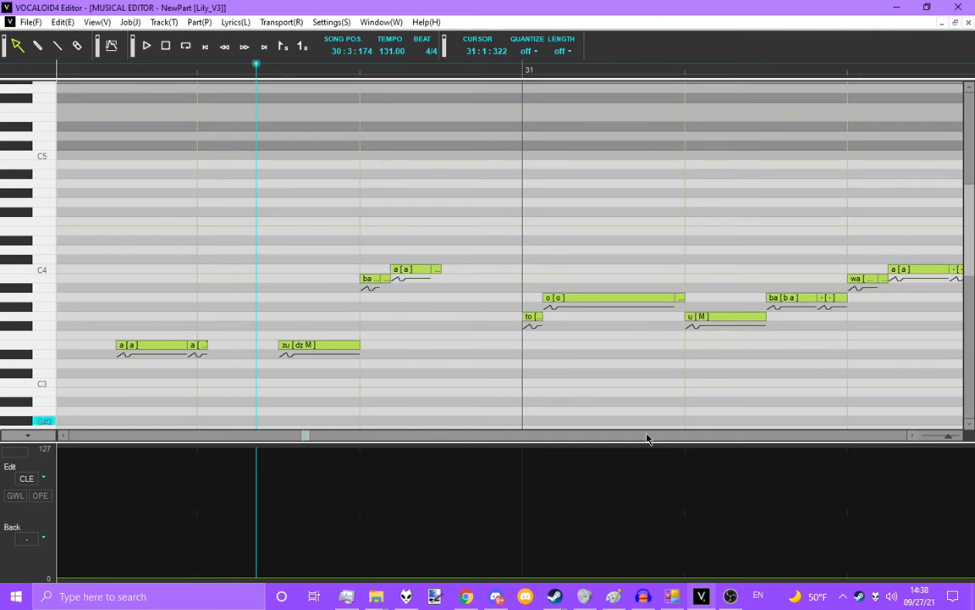
# Switch back to なめうぇーぶ, bring VoiceFinder to the front and clear its search text.
pyautogui.click(670, 594)
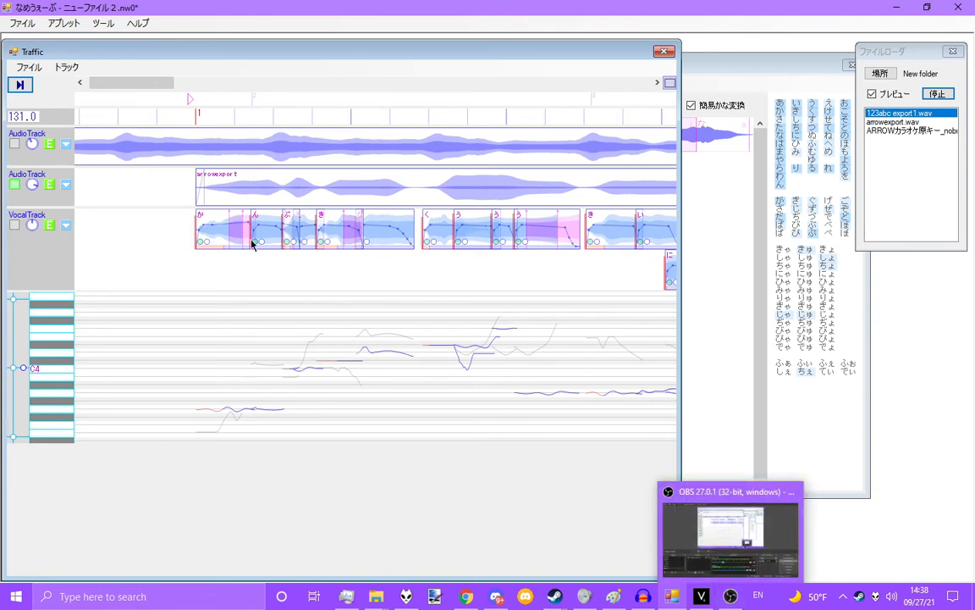
pyautogui.click(739, 77)
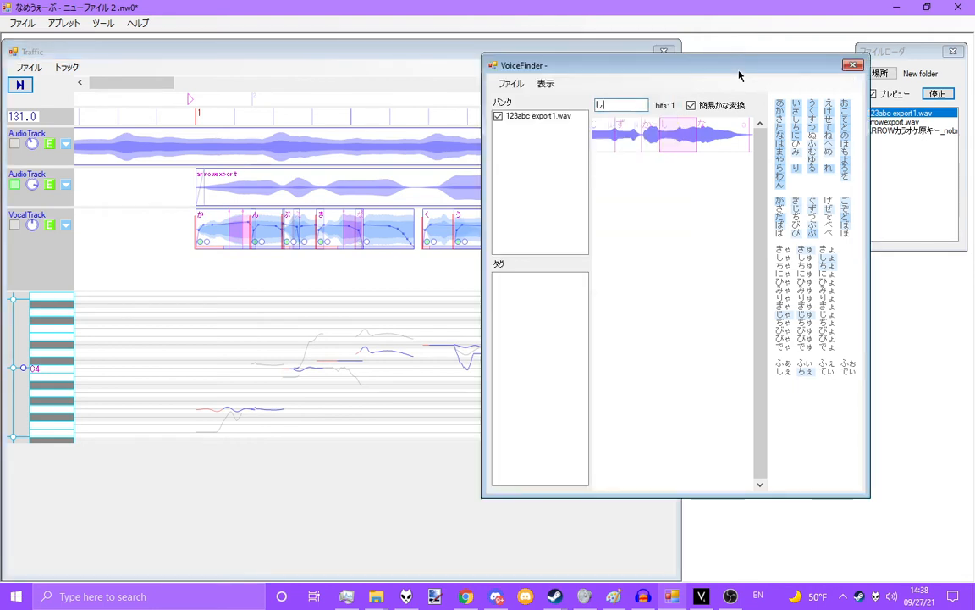
pyautogui.press('BackSpace')
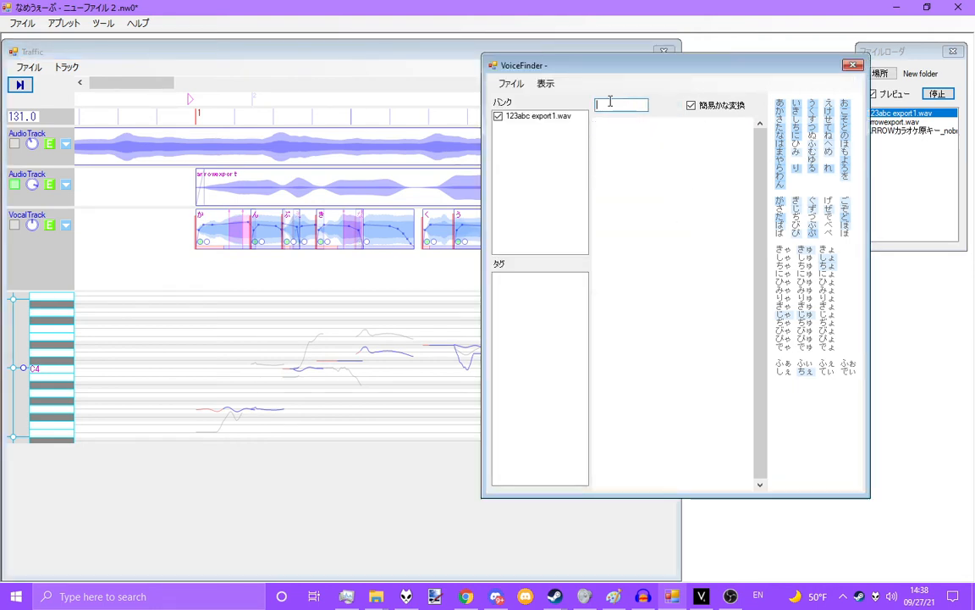
# Open 123abc export1.wav from the VoiceFinder bank in the Labeler, bring that window forward and move it higher.
pyautogui.click(546, 83)
pyautogui.click(561, 99)
pyautogui.moveTo(546, 130); pyautogui.dragTo(640, 95)
pyautogui.moveTo(499, 96); pyautogui.dragTo(523, 137)
pyautogui.click(523, 119)
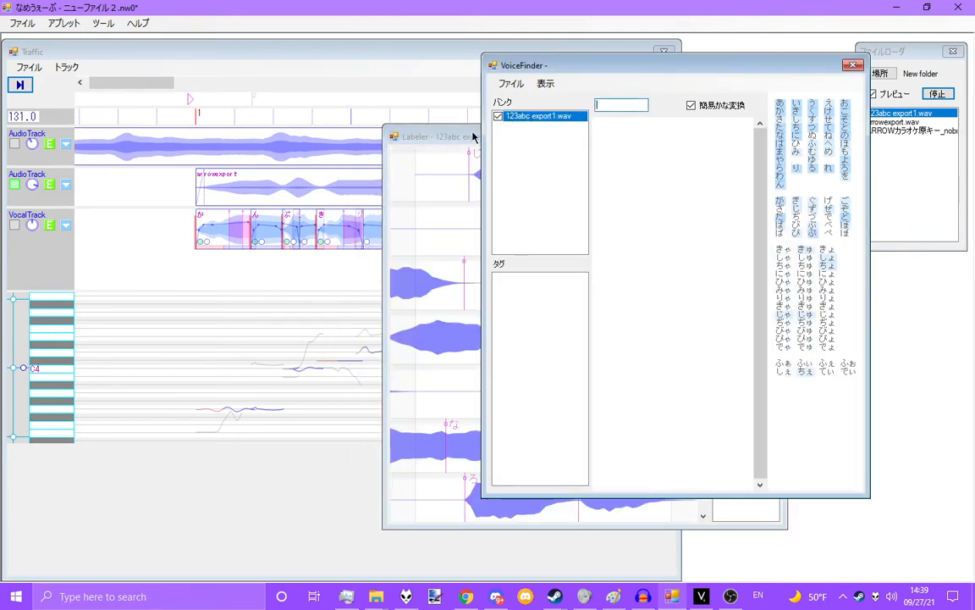
pyautogui.click(453, 136)
pyautogui.moveTo(582, 138); pyautogui.dragTo(584, 89)
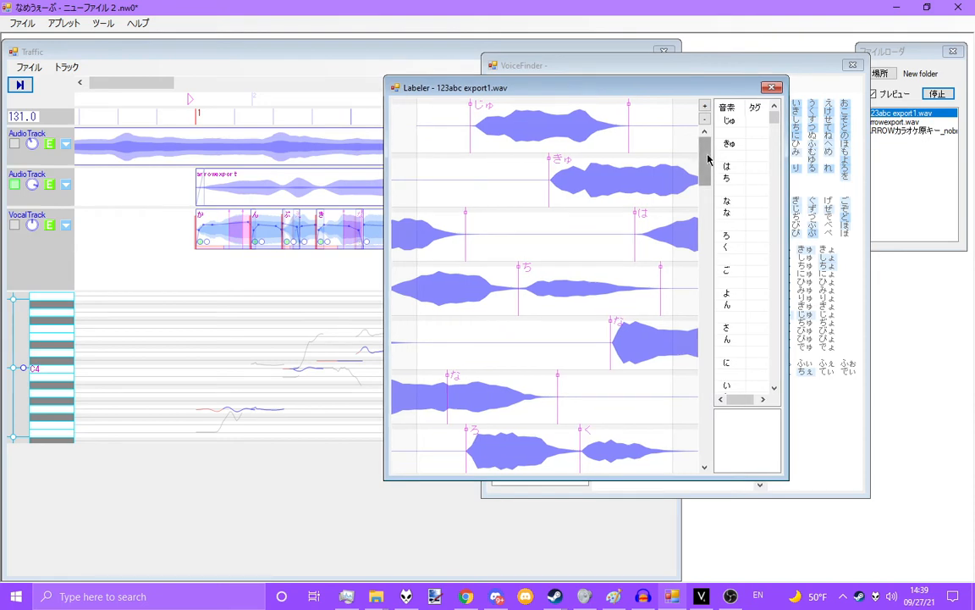
# Find the unlabelled stretch following the なんだか labels in the Labeler and play it.
pyautogui.moveTo(707, 153); pyautogui.dragTo(678, 190)
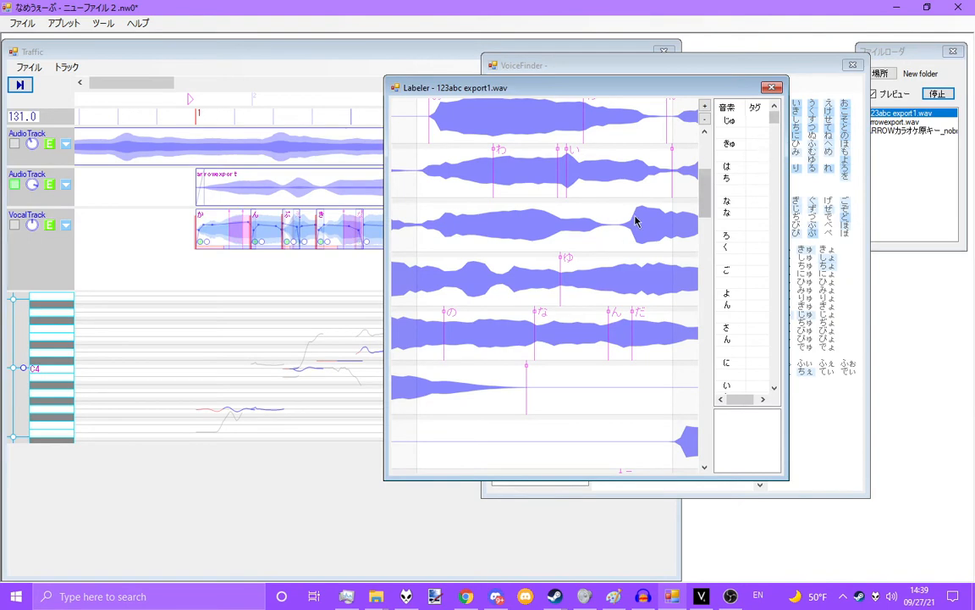
pyautogui.moveTo(704, 196); pyautogui.dragTo(701, 196)
pyautogui.click(566, 263)
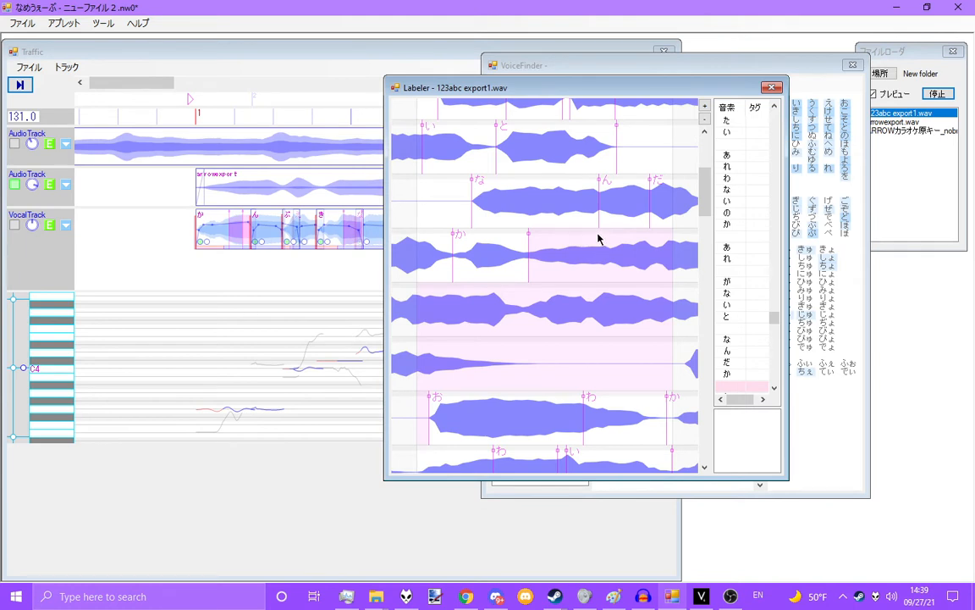
# Try to set a boundary within the unlabelled stretch following か, repositioning it while listening, and delete it.
pyautogui.click(598, 239)
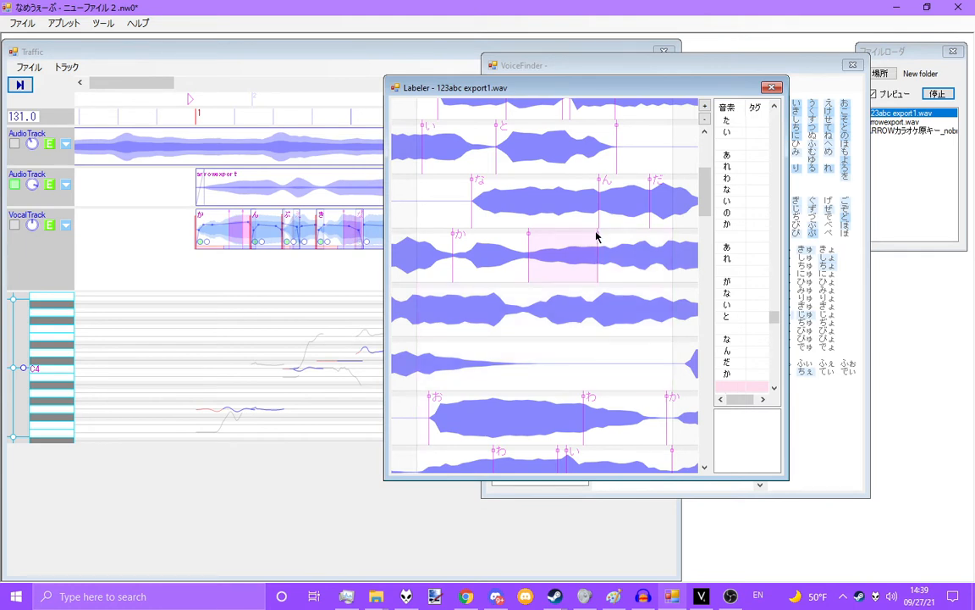
pyautogui.rightClick(596, 233)
pyautogui.click(600, 235)
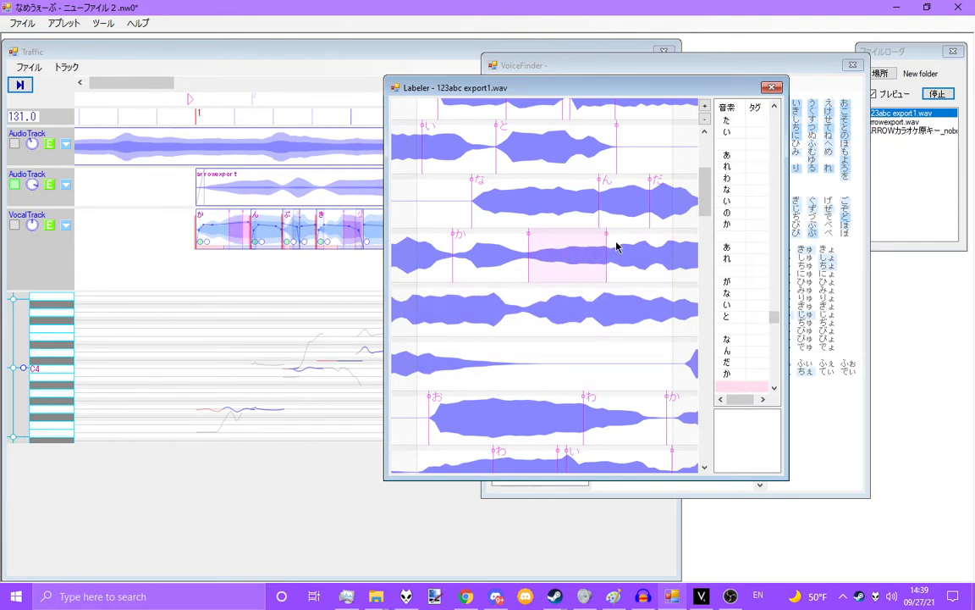
pyautogui.click(608, 248)
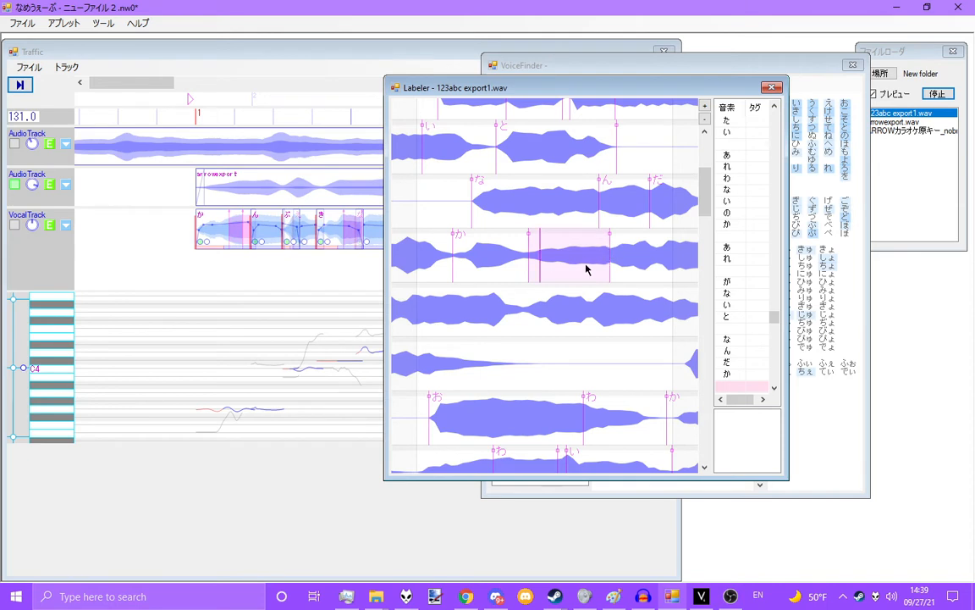
pyautogui.click(610, 261)
pyautogui.rightClick(609, 236)
pyautogui.moveTo(611, 234); pyautogui.dragTo(636, 234)
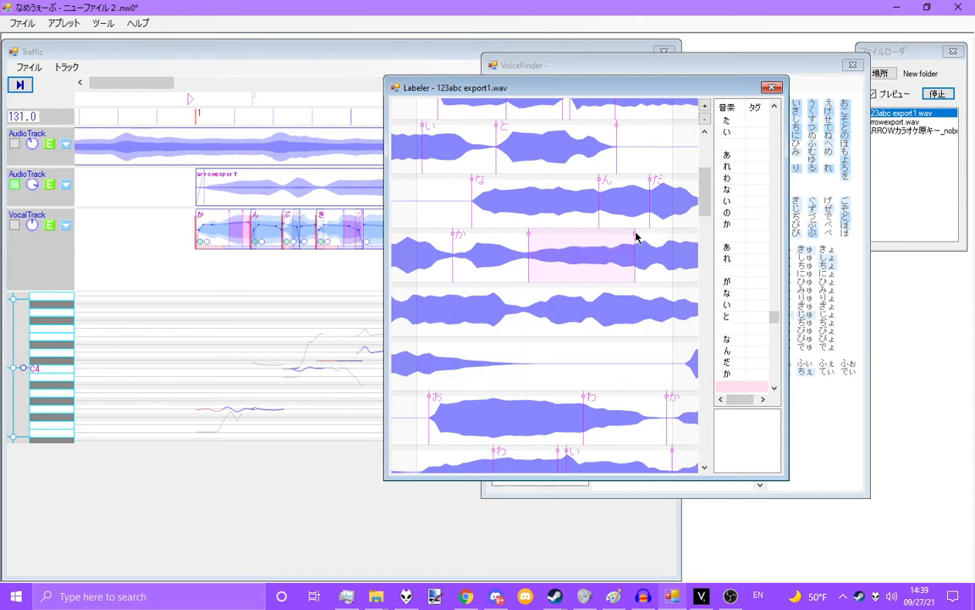
pyautogui.click(636, 239)
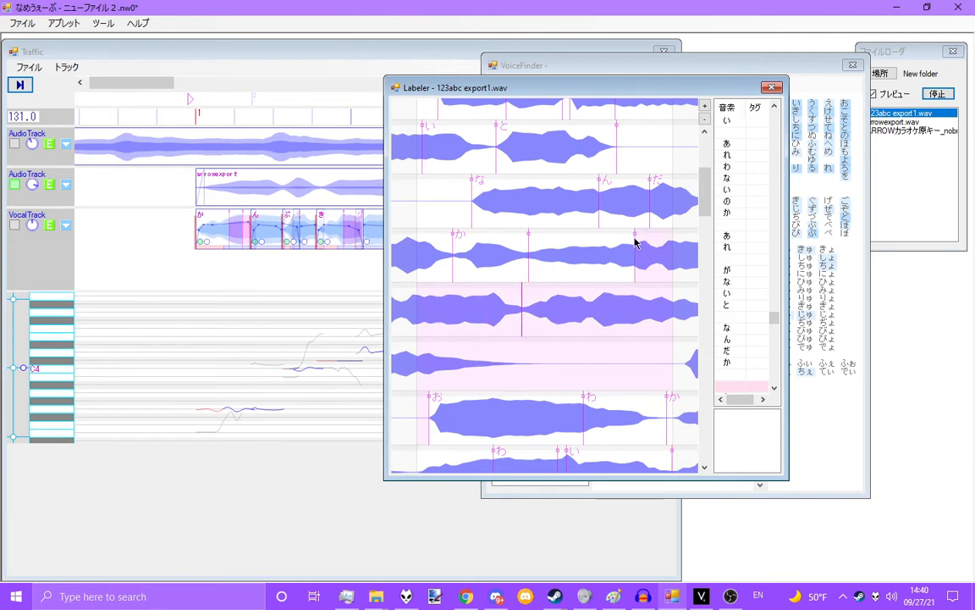
pyautogui.moveTo(635, 234); pyautogui.dragTo(629, 234)
pyautogui.click(640, 244)
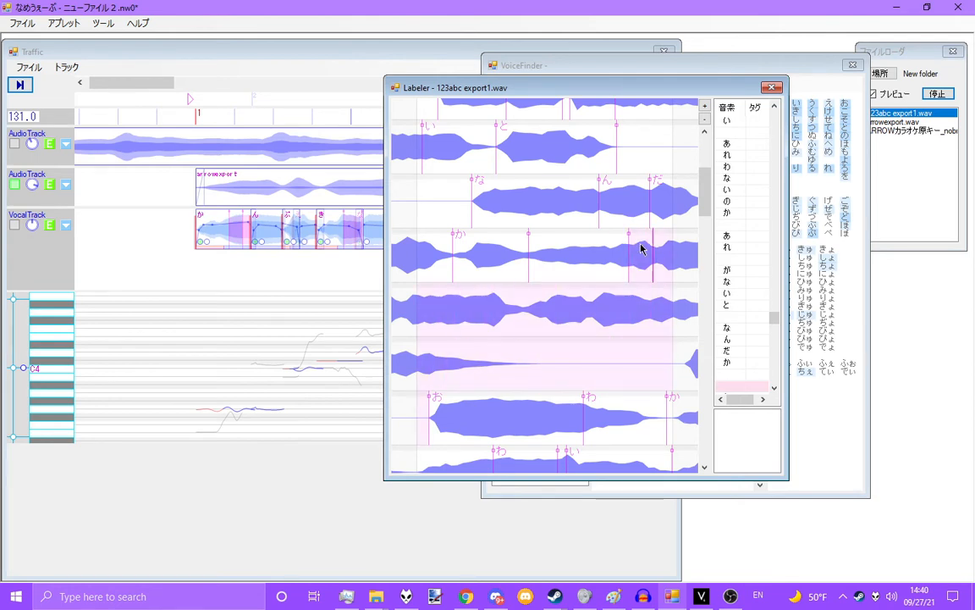
pyautogui.rightClick(631, 239)
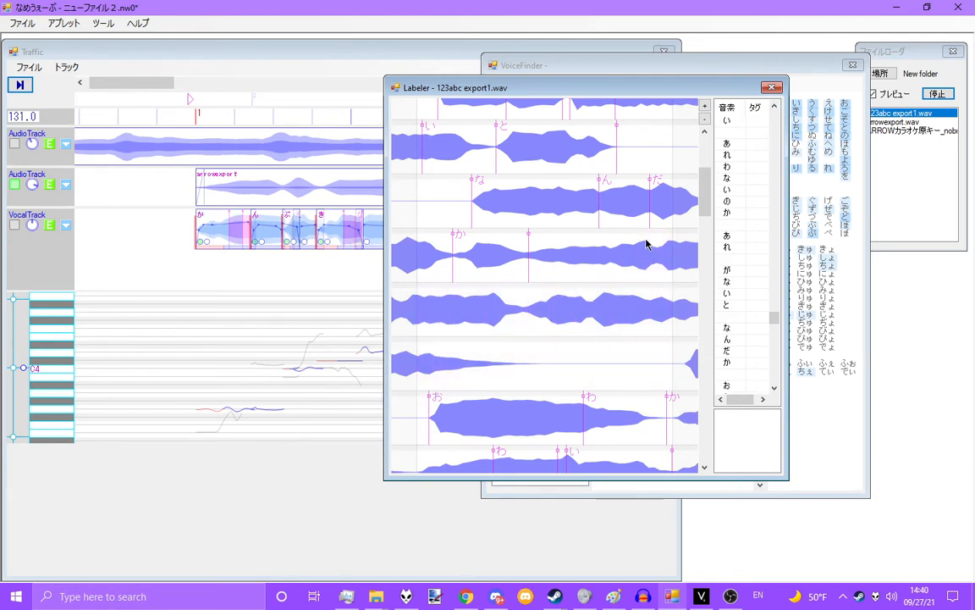
# Replay the unlabelled stretch, try another boundary on the か row and remove it.
pyautogui.click(632, 244)
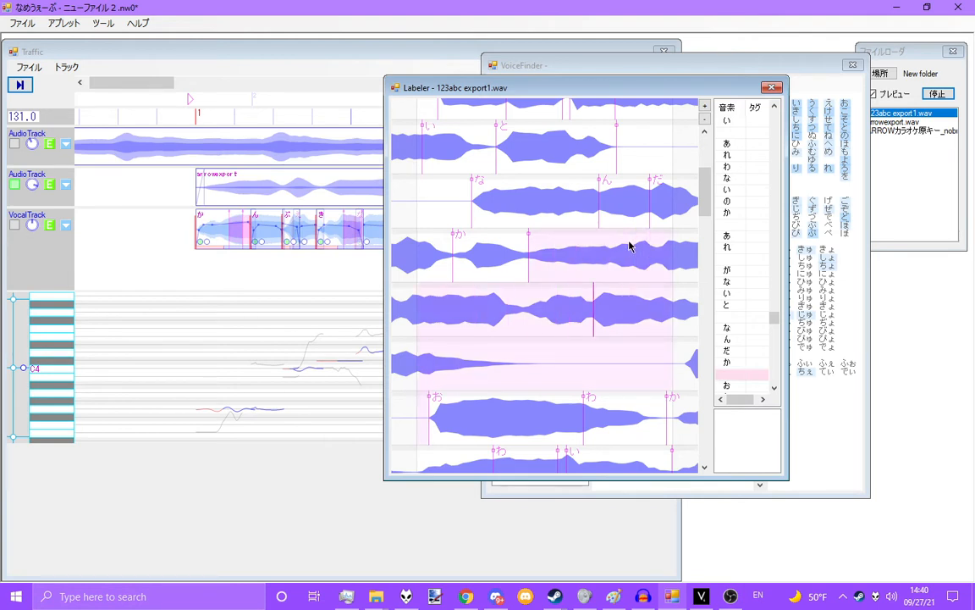
pyautogui.click(632, 239)
pyautogui.click(650, 251)
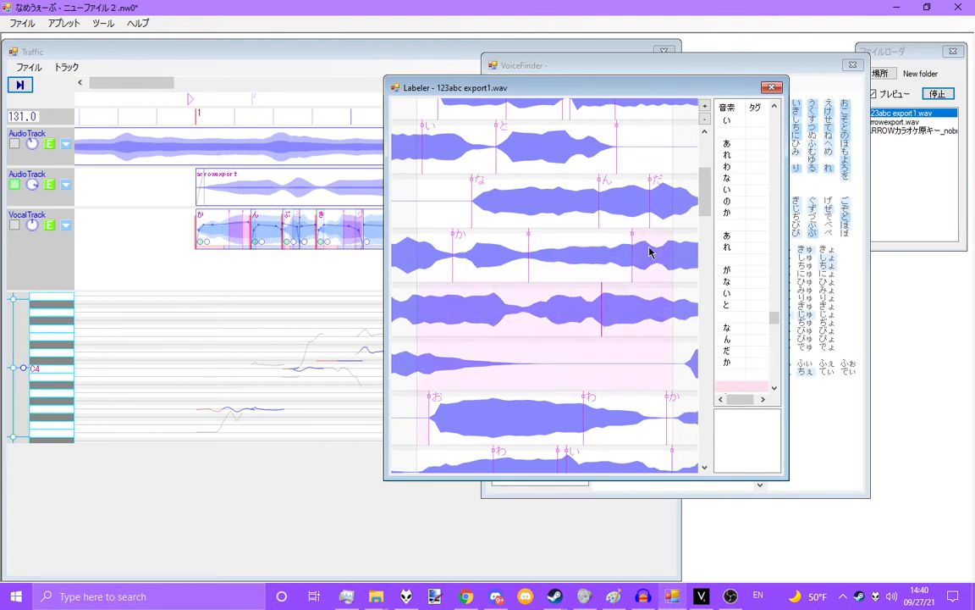
pyautogui.rightClick(633, 239)
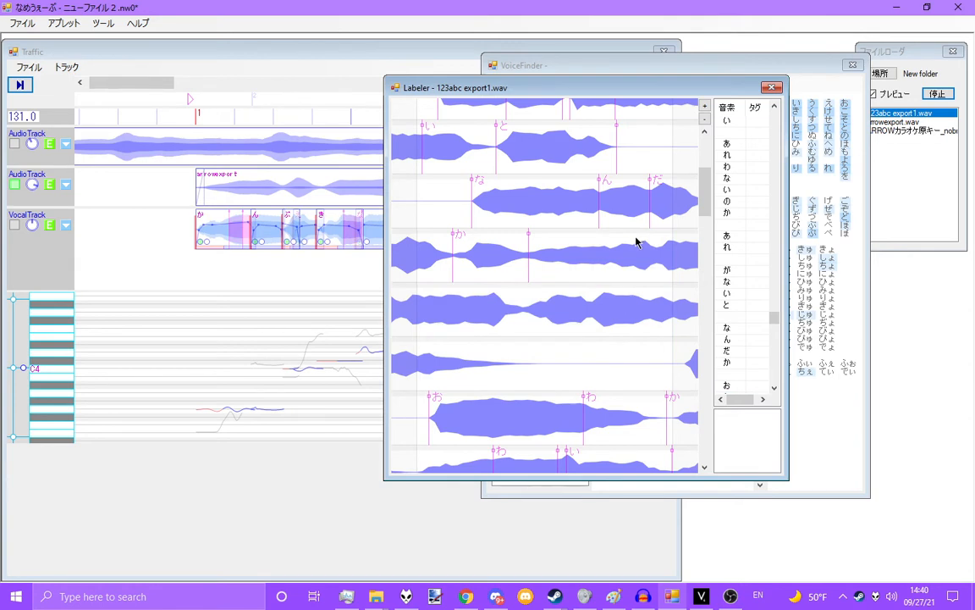
# Isolate a short sound on the row below か with start and end boundaries, deleting the misplaced ones.
pyautogui.click(663, 243)
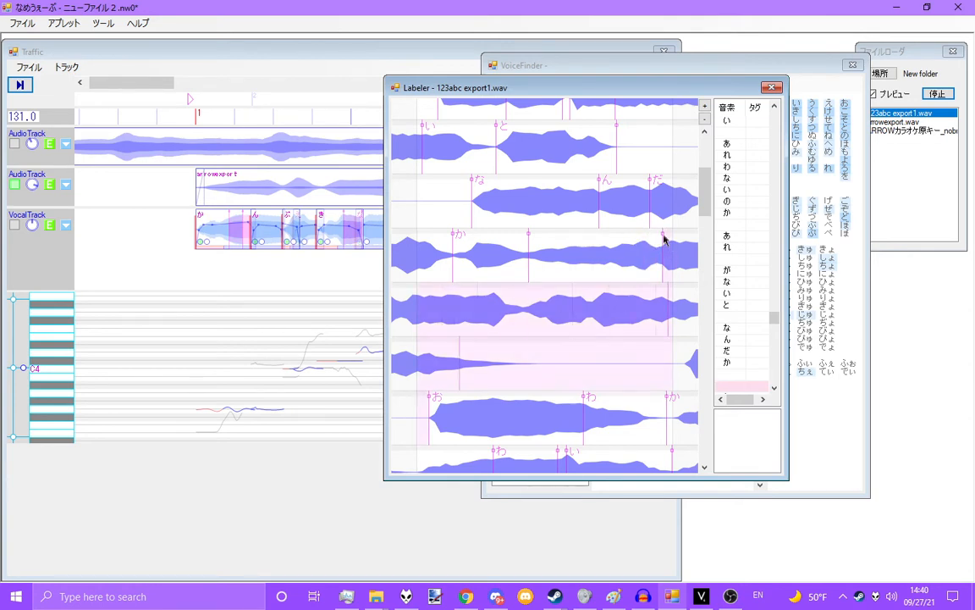
pyautogui.rightClick(474, 289)
pyautogui.click(507, 288)
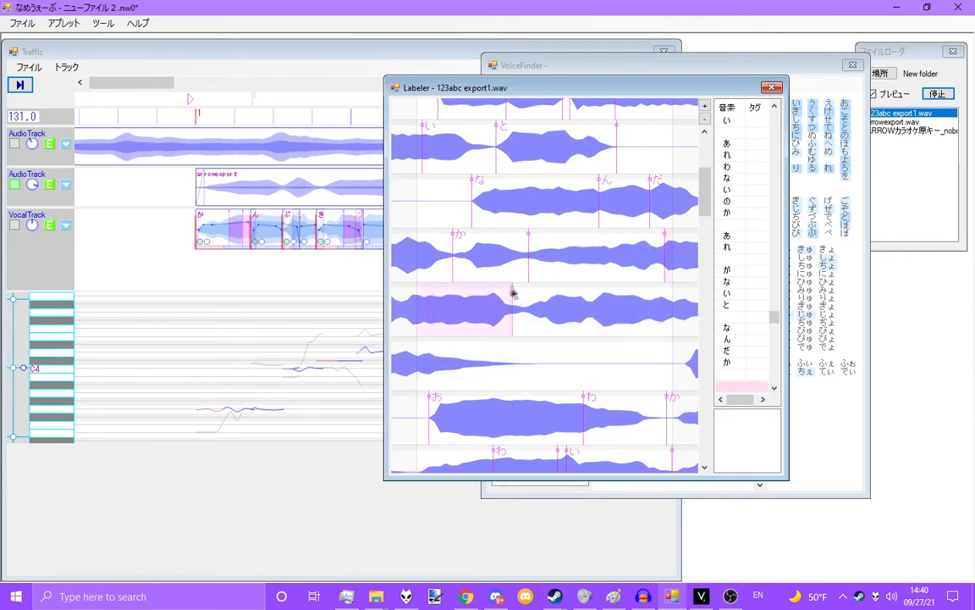
pyautogui.rightClick(664, 235)
pyautogui.click(464, 289)
pyautogui.click(446, 291)
pyautogui.rightClick(465, 294)
pyautogui.click(470, 306)
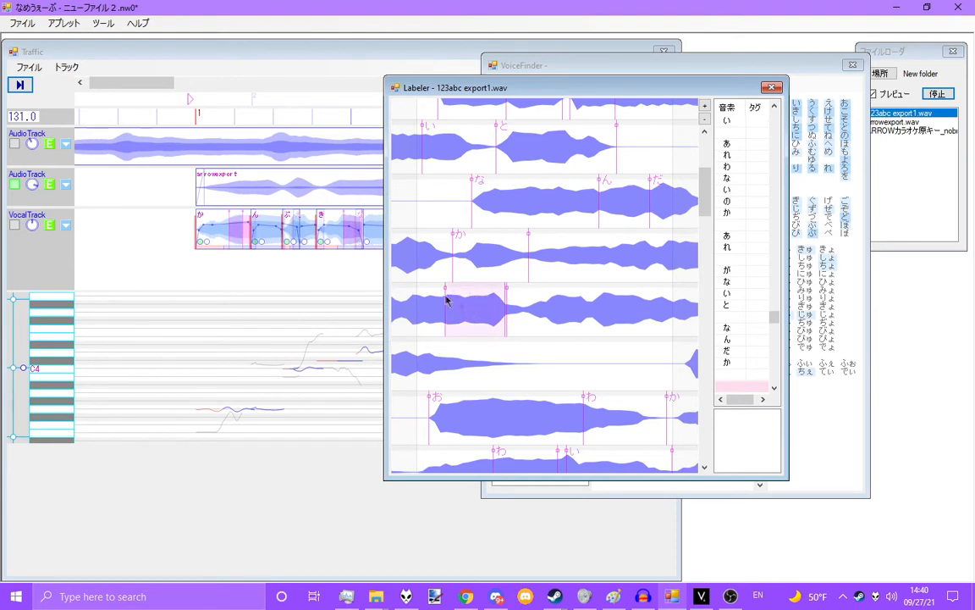
# Fine-tune the isolated sound's start boundary while listening, and label the segment な.
pyautogui.click(454, 297)
pyautogui.moveTo(445, 289)
pyautogui.mouseDown()
pyautogui.moveTo(424, 288)
pyautogui.moveTo(446, 289)
pyautogui.mouseUp()
pyautogui.click(435, 297)
pyautogui.click(453, 305)
pyautogui.click(470, 312)
# Play several labelled sounds in the Labeler, including な, ん and い, and browse the earlier labelled rows of 123abc export1.wav.
pyautogui.click(704, 467)
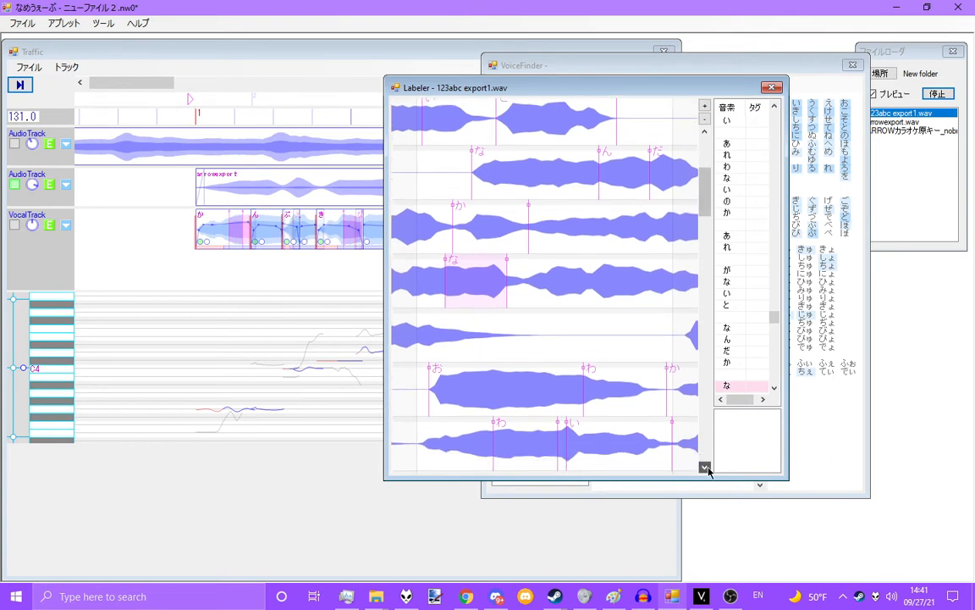
pyautogui.click(704, 466)
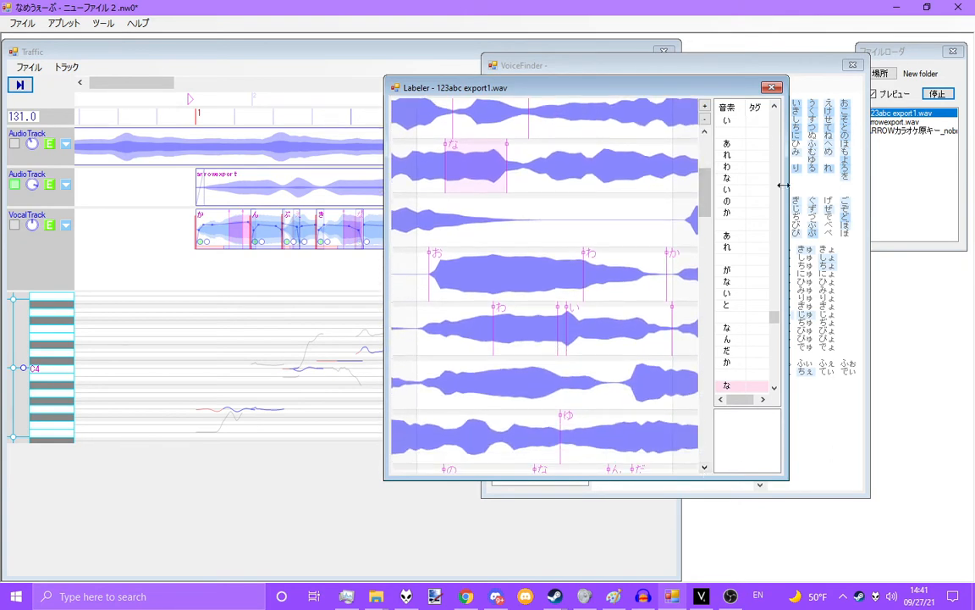
pyautogui.moveTo(705, 196); pyautogui.dragTo(710, 196)
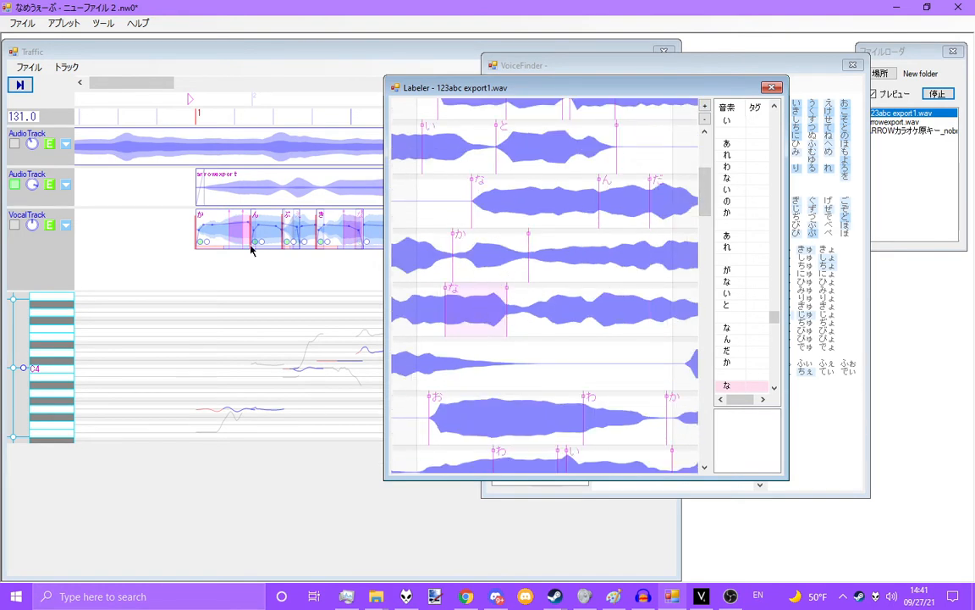
pyautogui.click(489, 261)
pyautogui.click(616, 204)
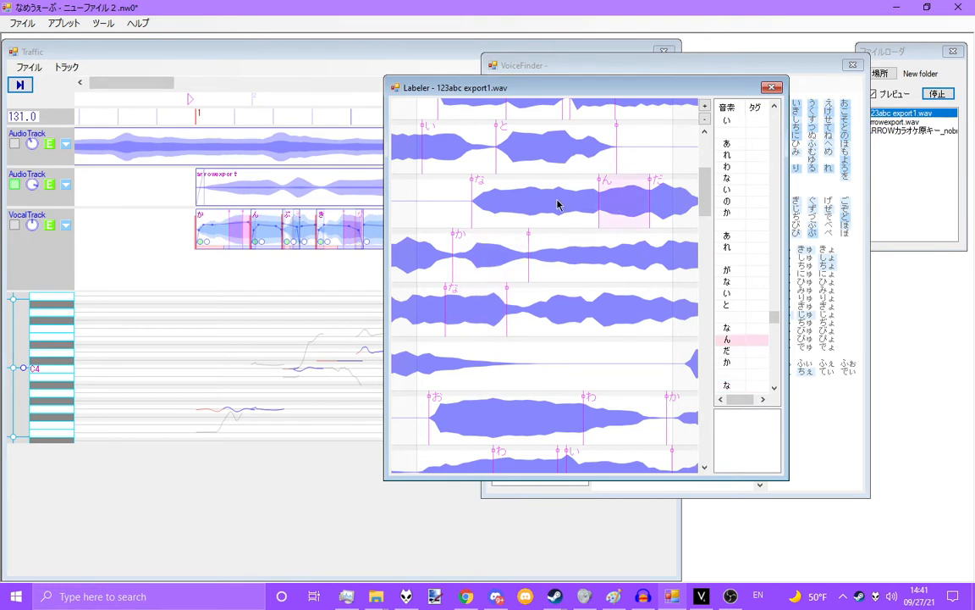
pyautogui.click(560, 205)
pyautogui.click(664, 211)
pyautogui.click(579, 161)
pyautogui.click(415, 139)
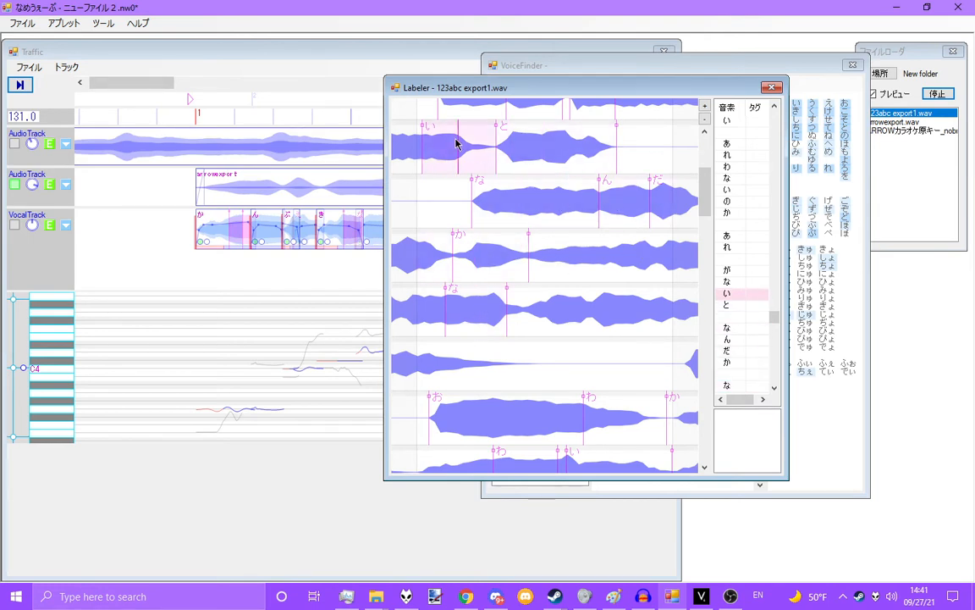
pyautogui.click(489, 317)
pyautogui.scroll(3, 708, 193)
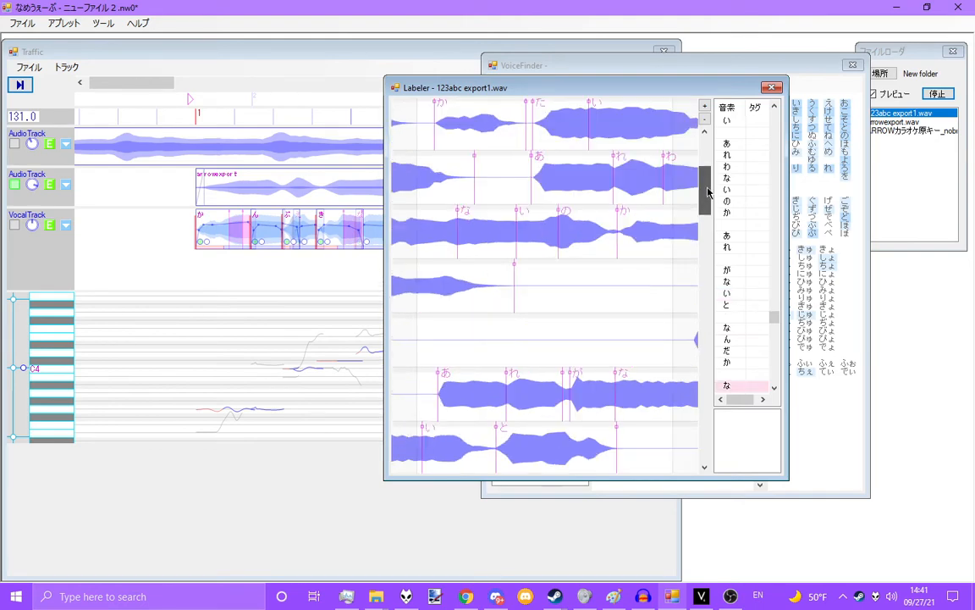
pyautogui.scroll(2, 708, 193)
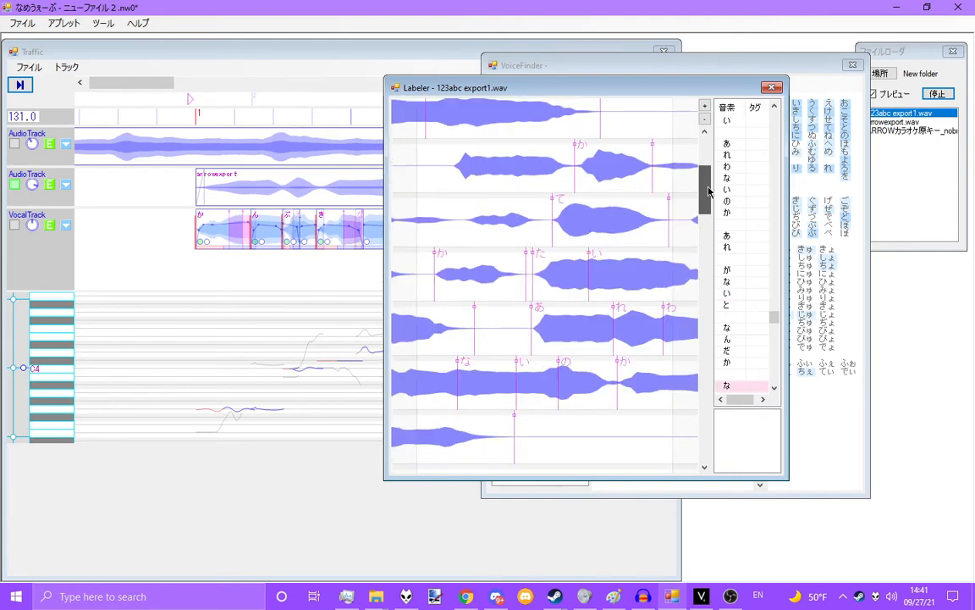
pyautogui.scroll(4, 708, 190)
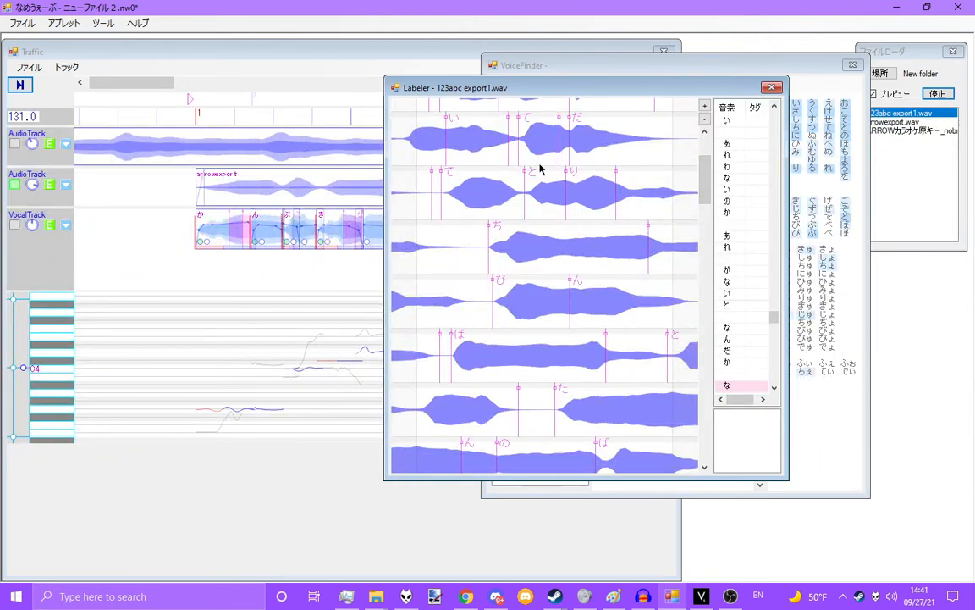
# Play the unlabelled stretch and the て, と and り sounds on the same row in the Labeler.
pyautogui.click(637, 201)
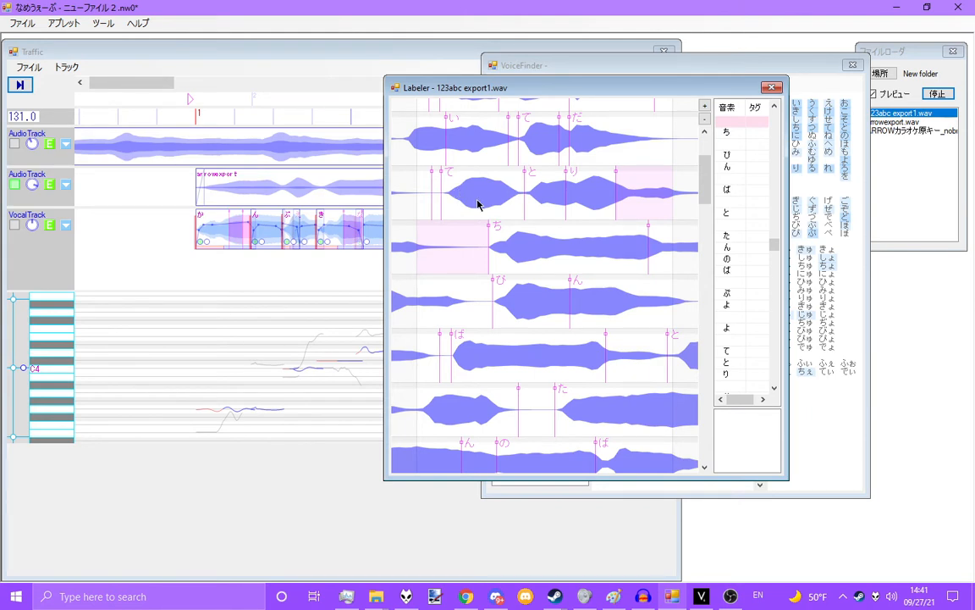
pyautogui.click(511, 198)
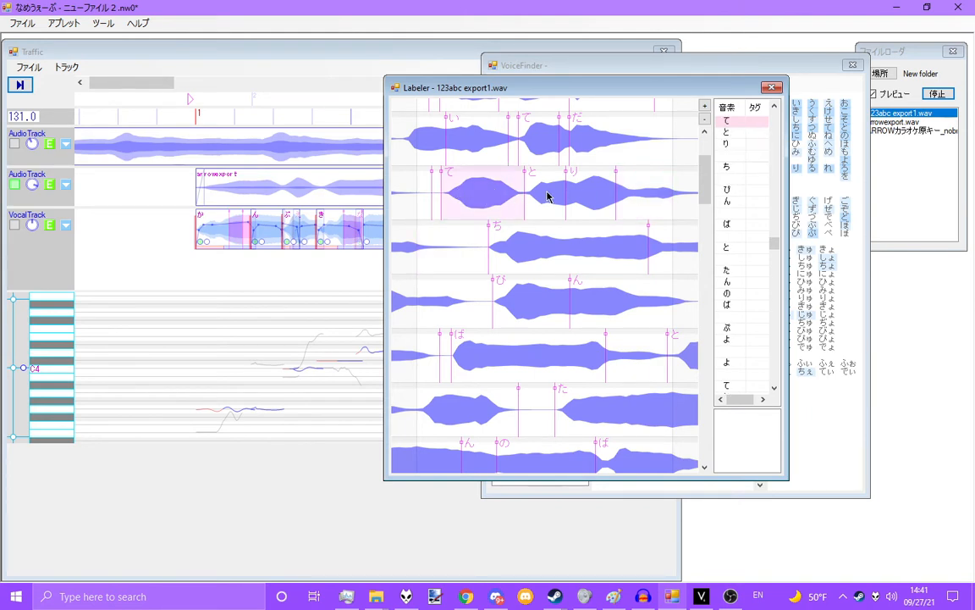
pyautogui.click(547, 195)
pyautogui.click(592, 200)
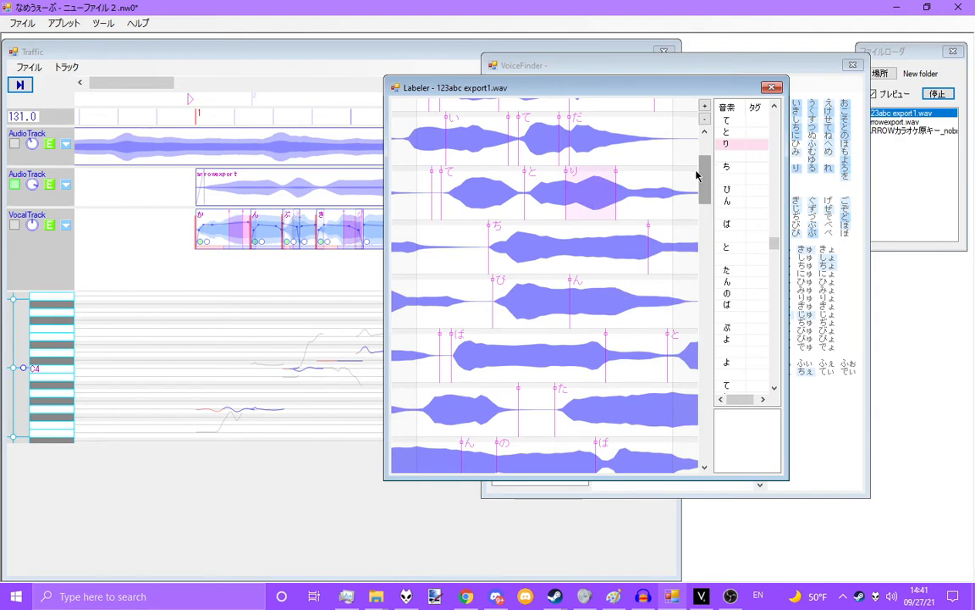
# Examine the labelled and unlabelled rows of 123abc export1.wav in the Labeler, from the first row to the end of the file.
pyautogui.scroll(5, 593, 195)
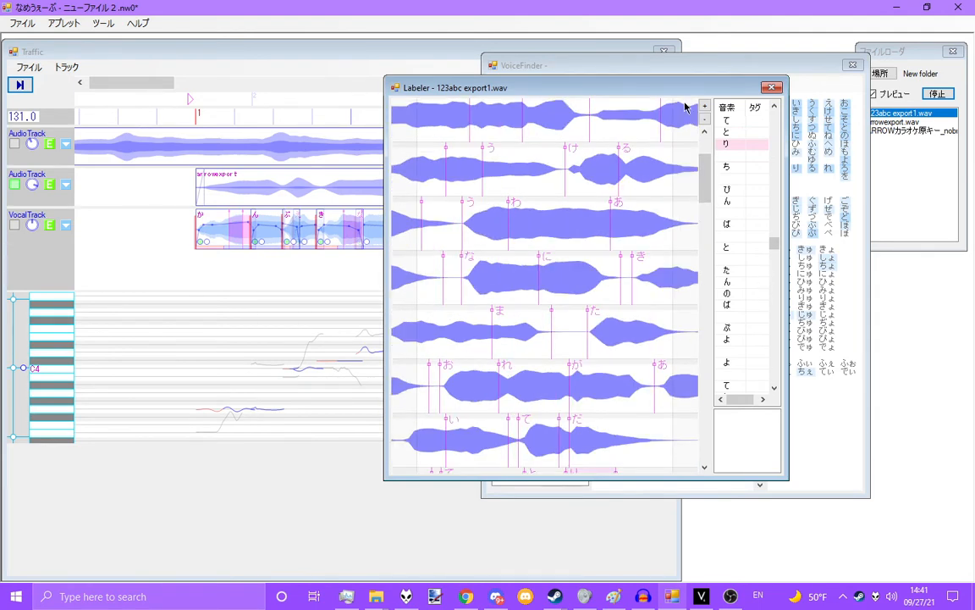
pyautogui.moveTo(707, 182); pyautogui.dragTo(716, 127)
pyautogui.moveTo(704, 88)
pyautogui.mouseDown()
pyautogui.moveTo(632, 83)
pyautogui.moveTo(690, 82)
pyautogui.mouseUp()
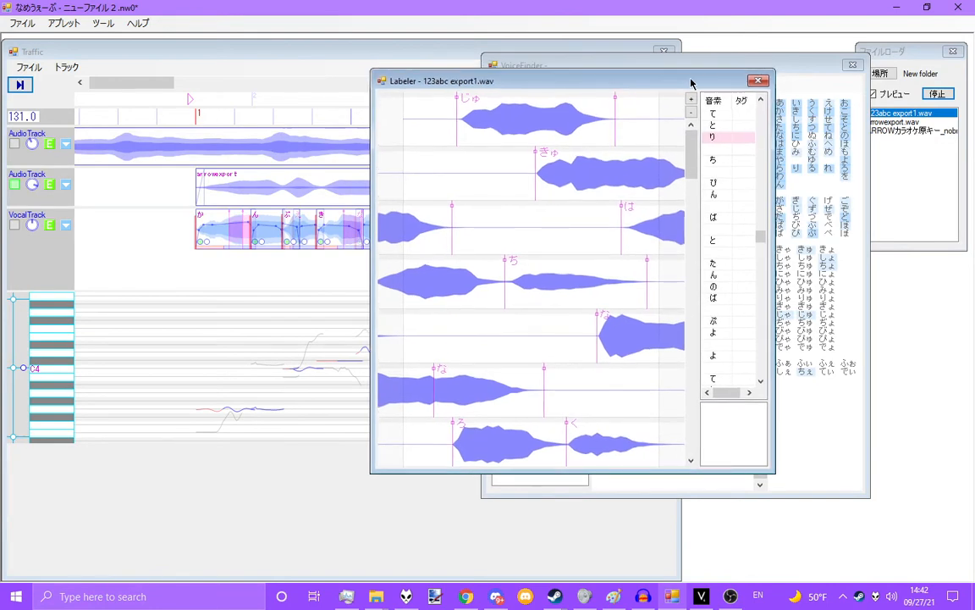
pyautogui.moveTo(691, 159); pyautogui.dragTo(700, 138)
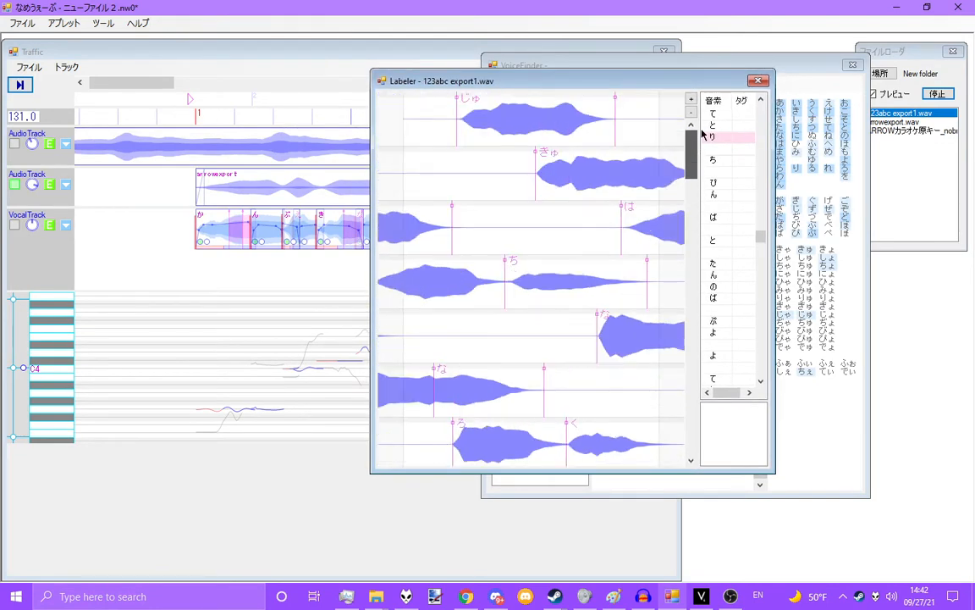
pyautogui.scroll(-5, 677, 159)
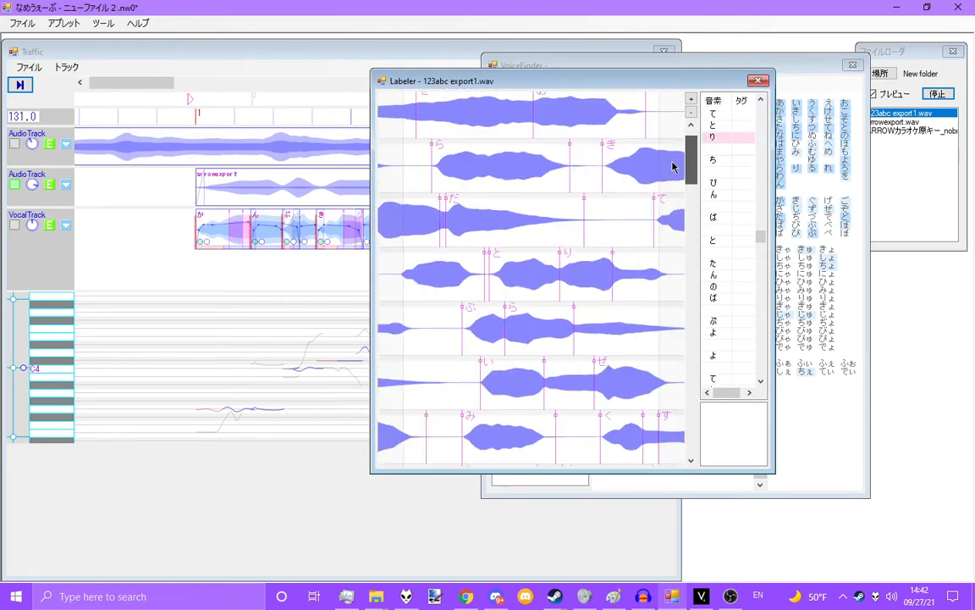
pyautogui.scroll(-5, 672, 167)
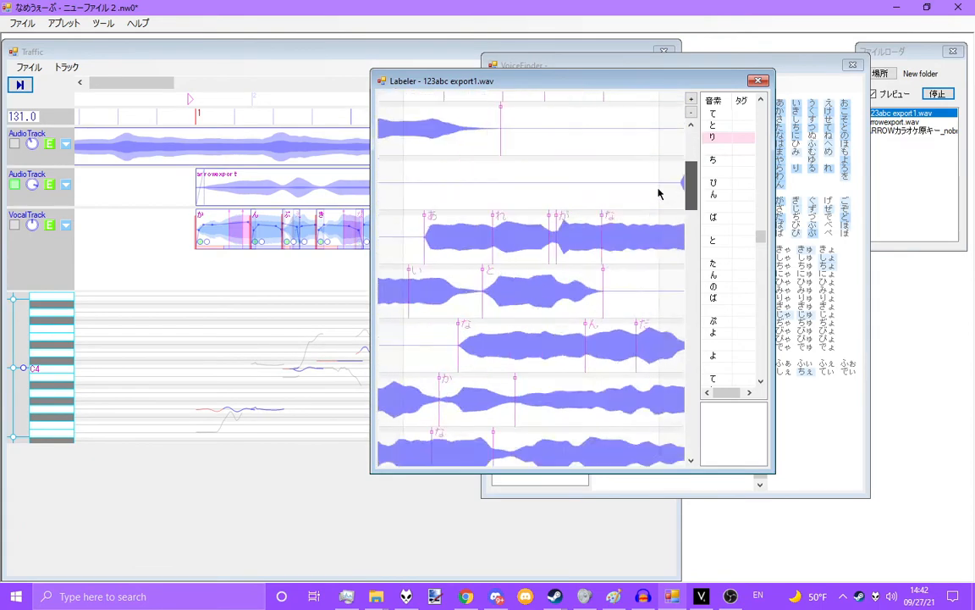
pyautogui.scroll(-10, 654, 218)
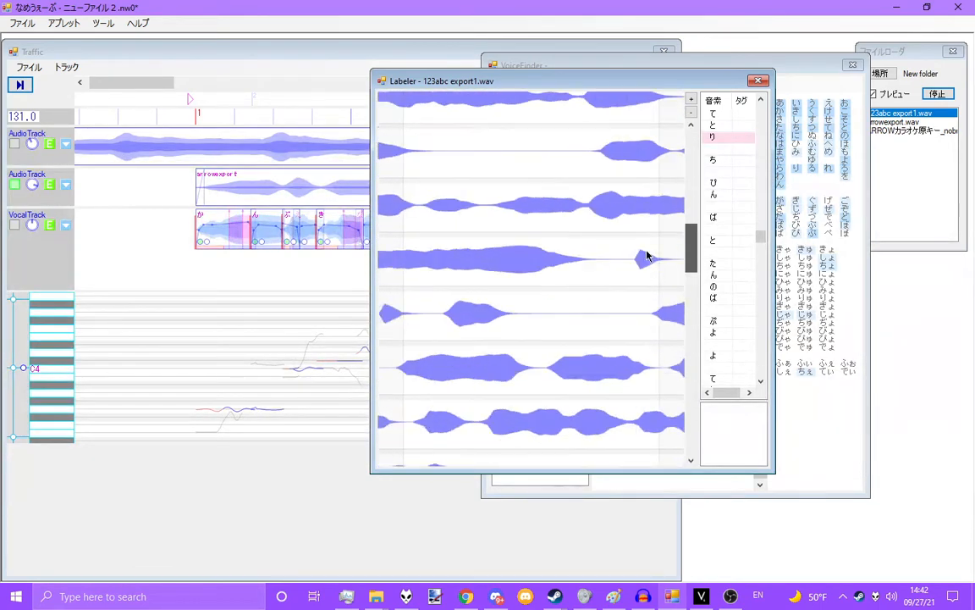
pyautogui.scroll(-12, 637, 315)
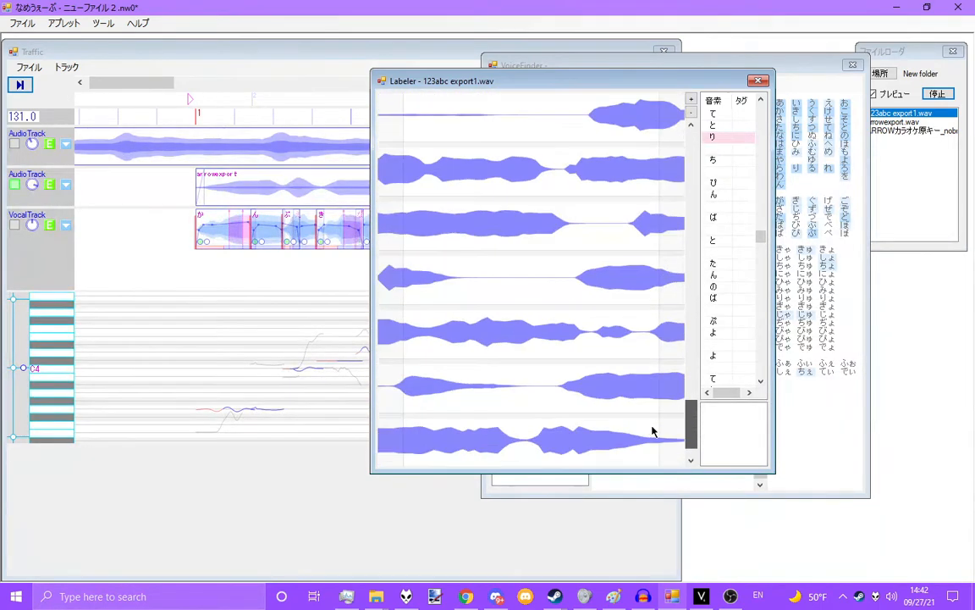
pyautogui.scroll(3, 689, 439)
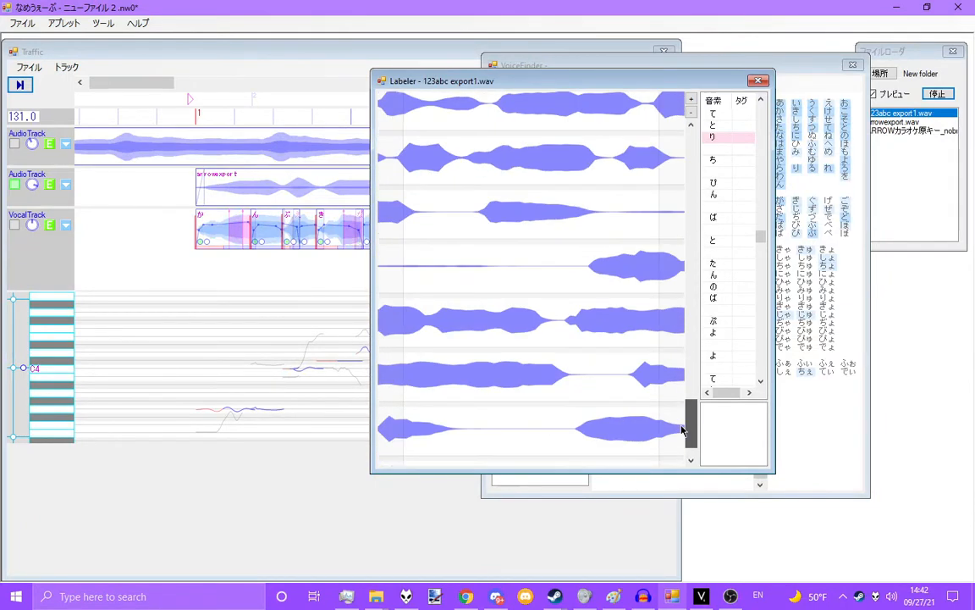
pyautogui.scroll(-4, 681, 430)
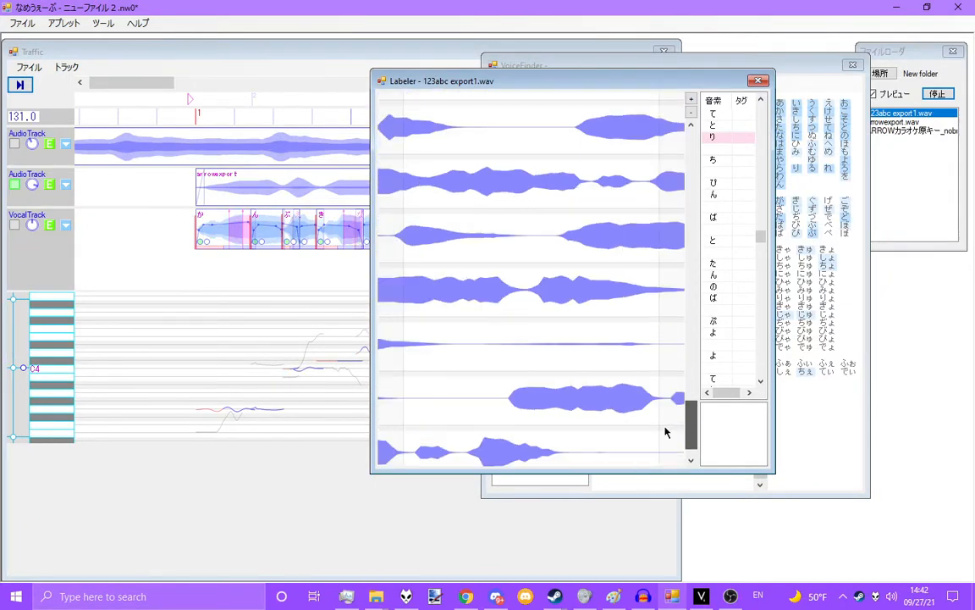
# Look up the が and ど sounds in VoiceFinder and play a ど match.
pyautogui.click(801, 109)
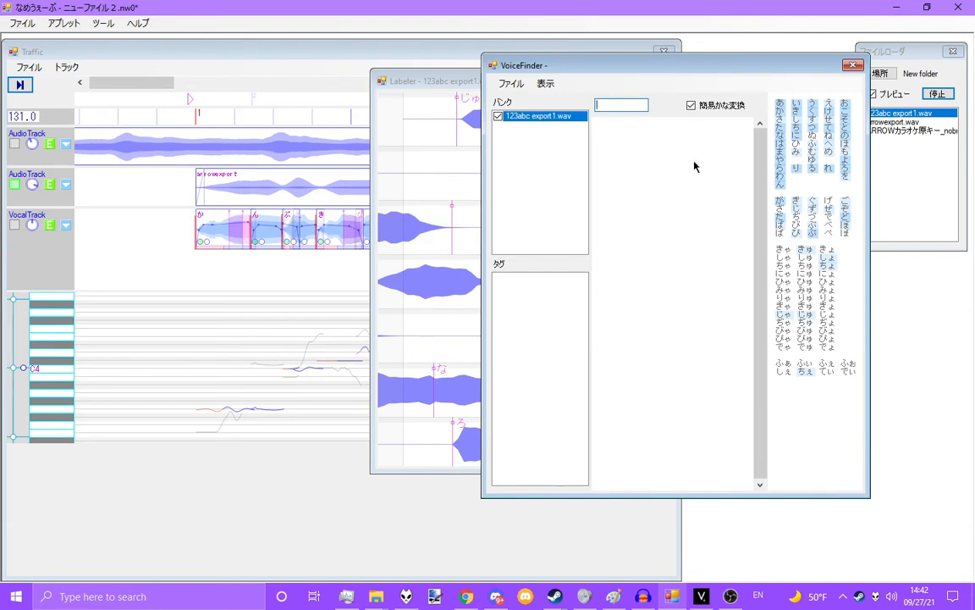
pyautogui.click(477, 80)
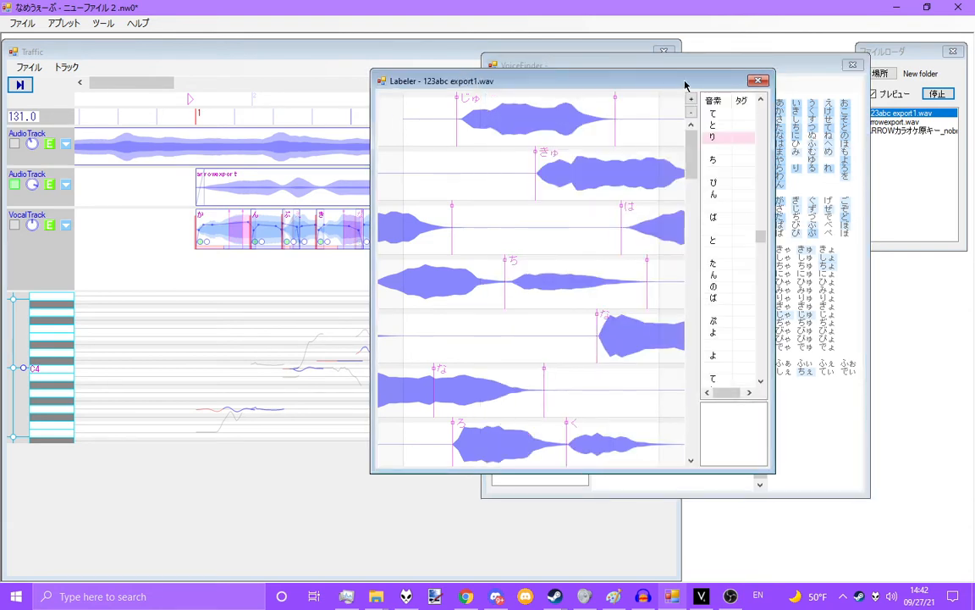
pyautogui.moveTo(685, 85); pyautogui.dragTo(677, 80)
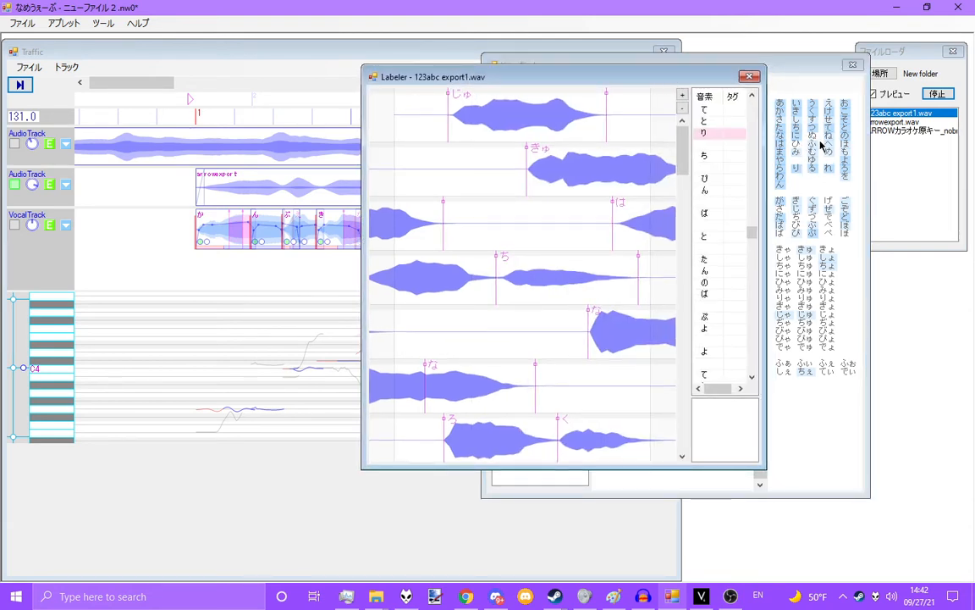
pyautogui.click(804, 79)
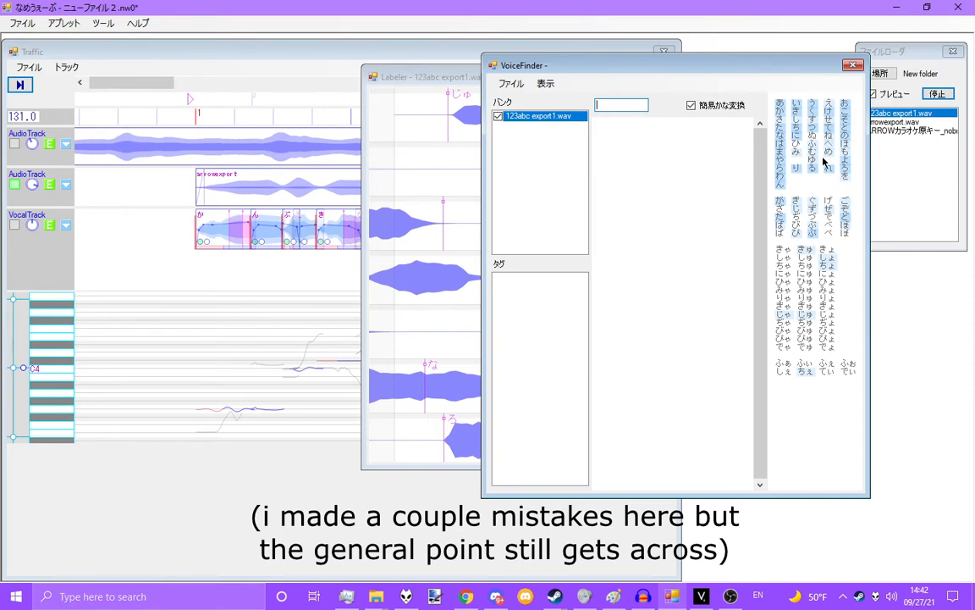
pyautogui.click(780, 203)
pyautogui.click(845, 222)
pyautogui.click(621, 153)
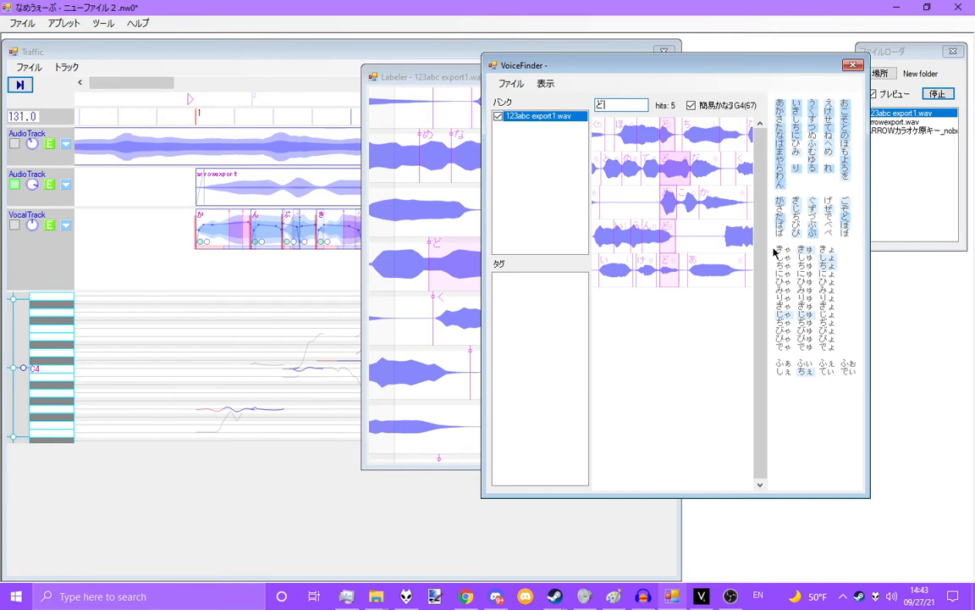
# Look up し and み in VoiceFinder, play the first み match and view its segment in the Labeler.
pyautogui.click(795, 130)
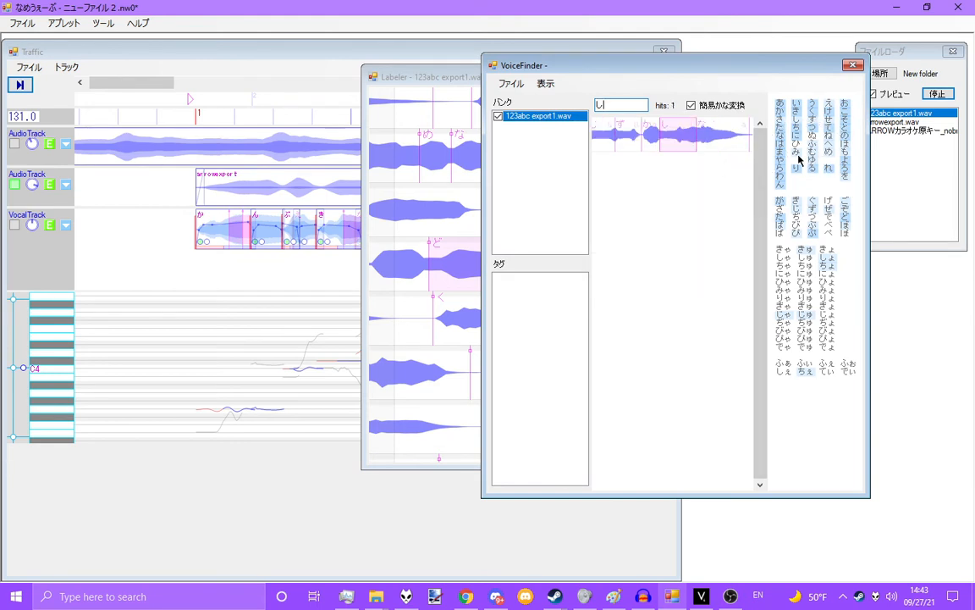
pyautogui.click(796, 152)
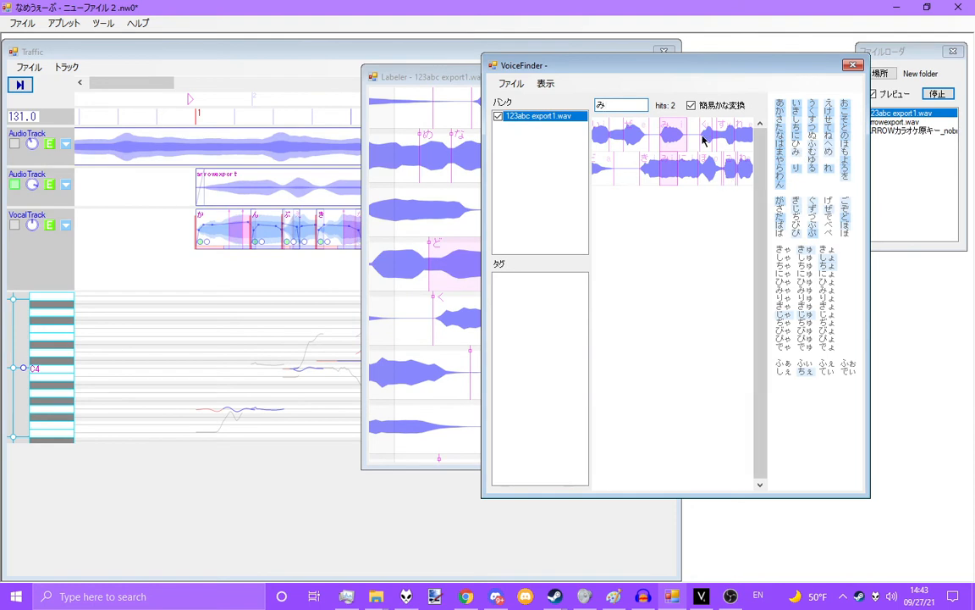
pyautogui.click(671, 134)
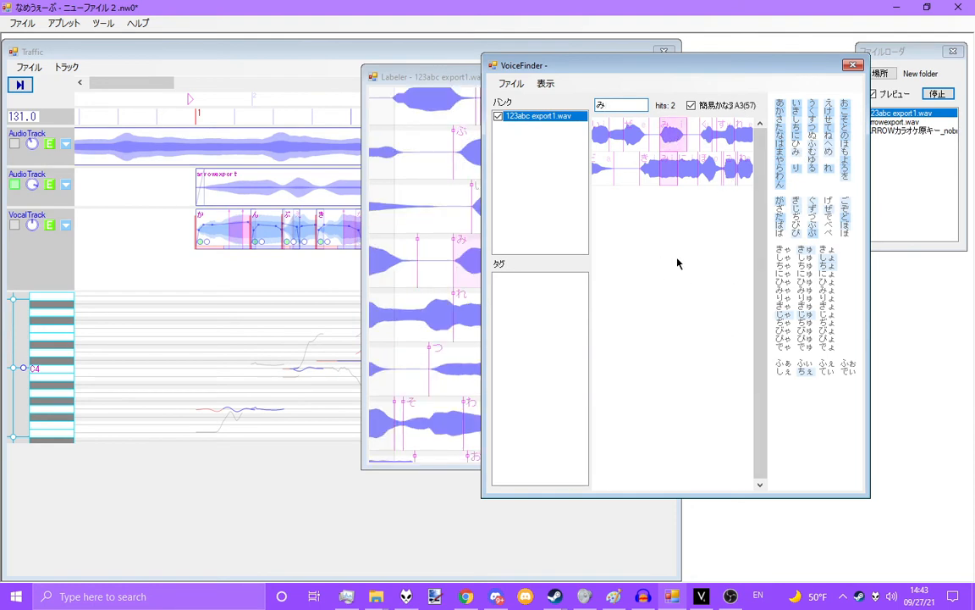
pyautogui.click(461, 76)
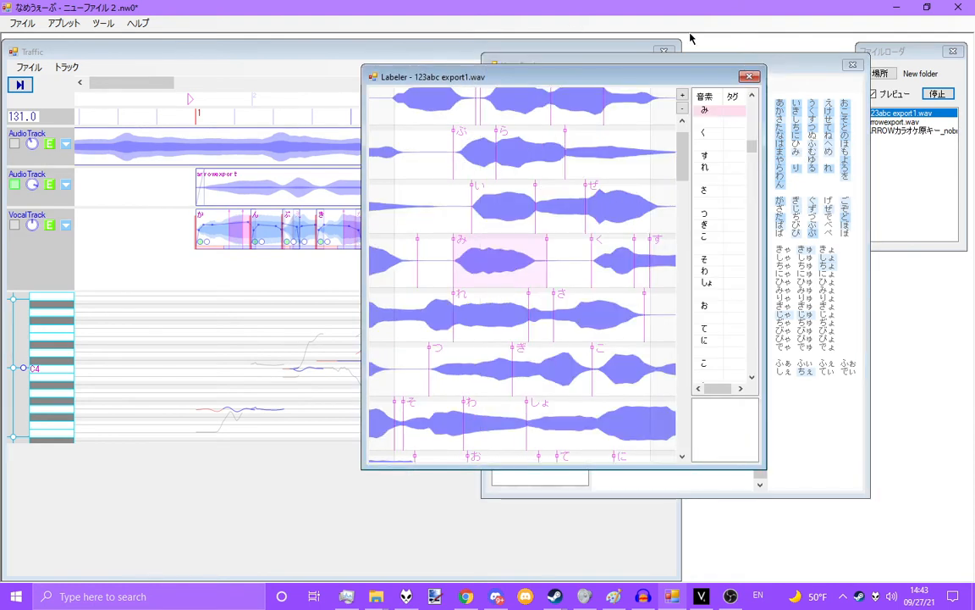
pyautogui.moveTo(699, 79)
pyautogui.mouseDown()
pyautogui.moveTo(692, 70)
pyautogui.moveTo(701, 73)
pyautogui.mouseUp()
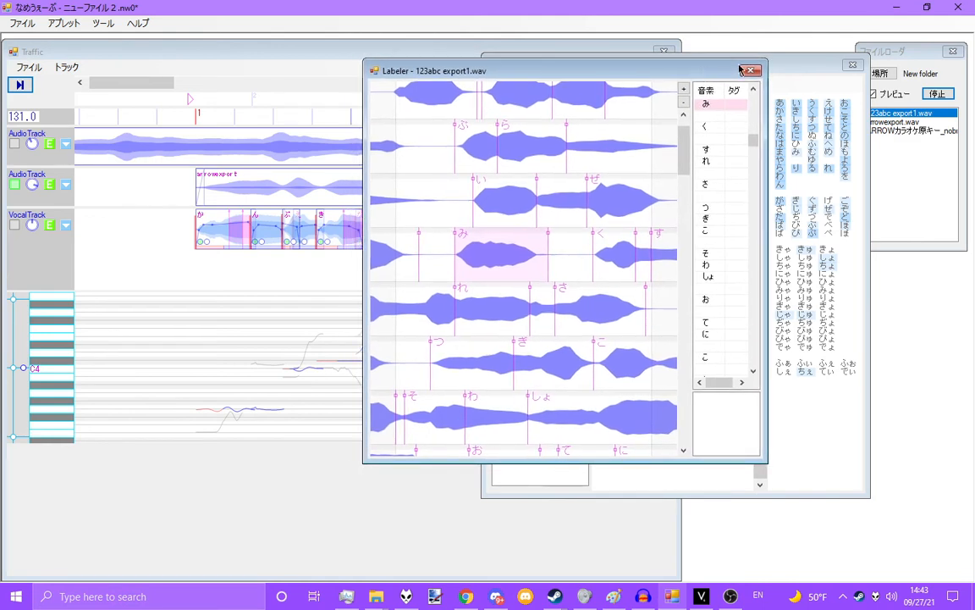
pyautogui.click(818, 77)
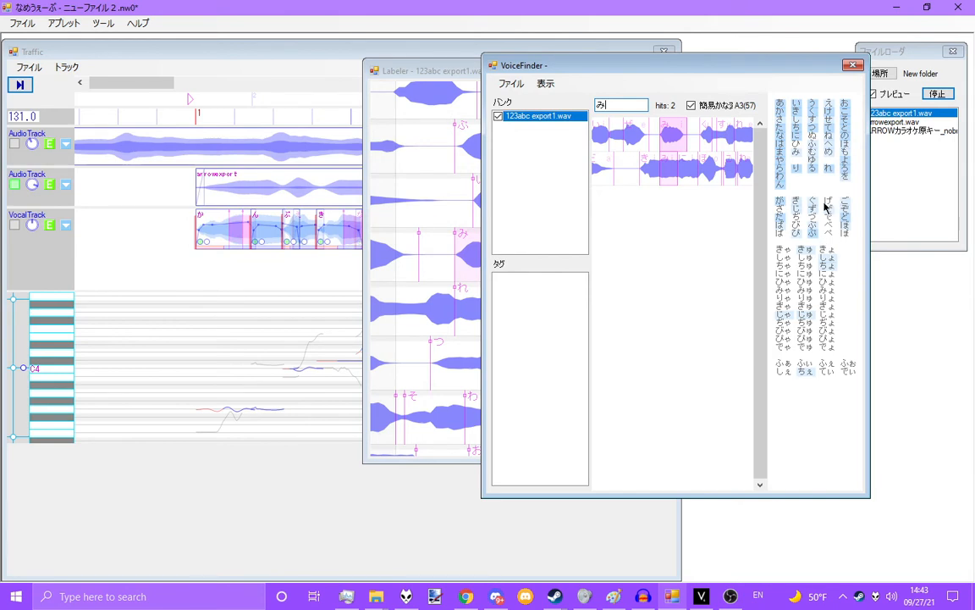
pyautogui.click(796, 148)
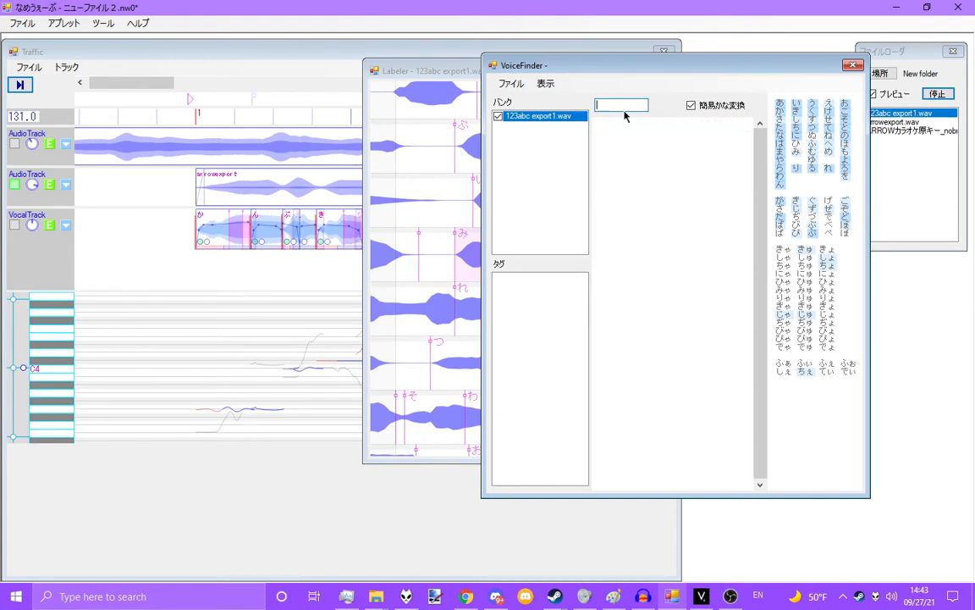
# Activate VocalTrack in place of the arrowexport audio track in Traffic and play the opening vocal clips.
pyautogui.click(286, 49)
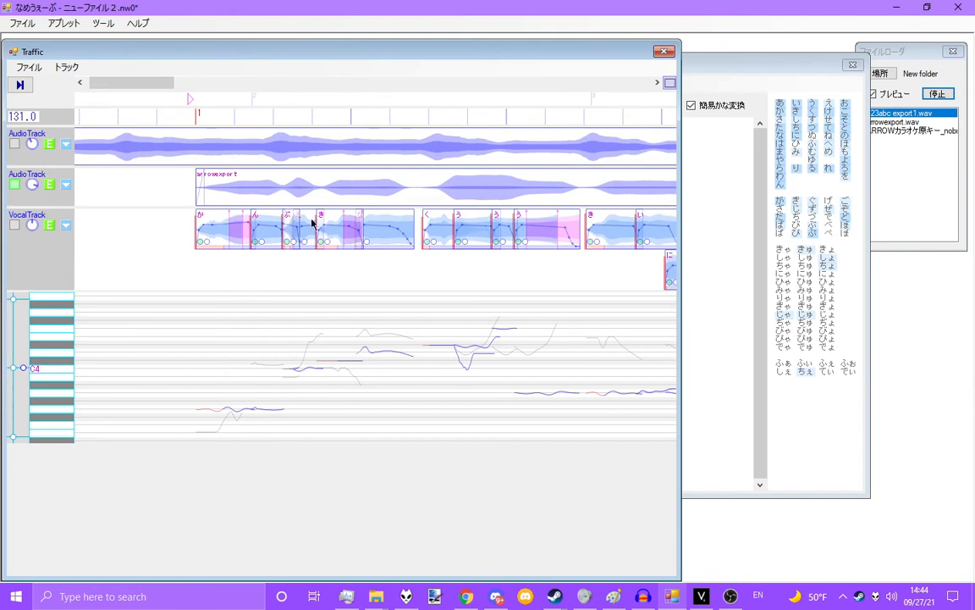
pyautogui.scroll(5, 308, 245)
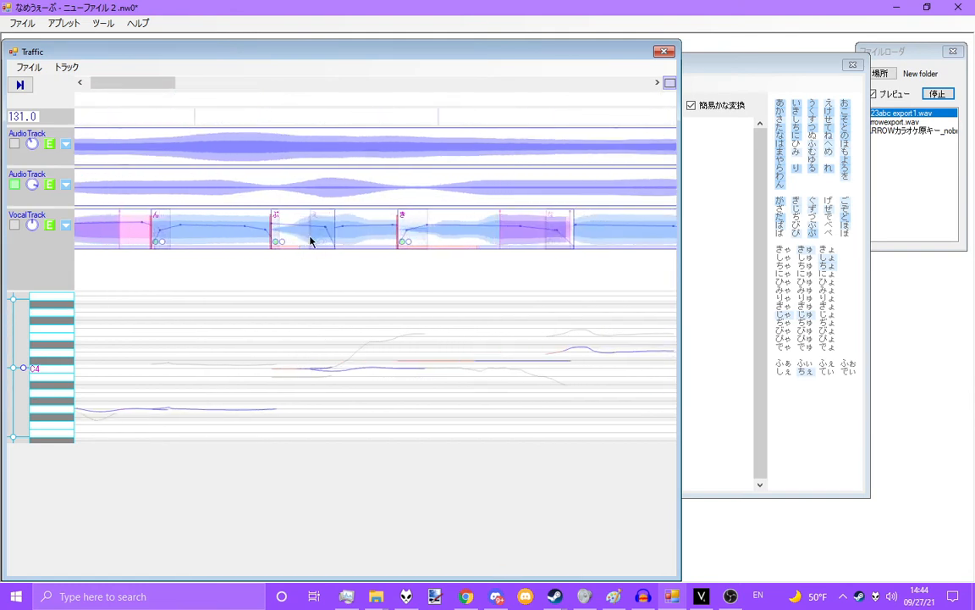
pyautogui.scroll(1, 328, 243)
pyautogui.scroll(-5, 343, 251)
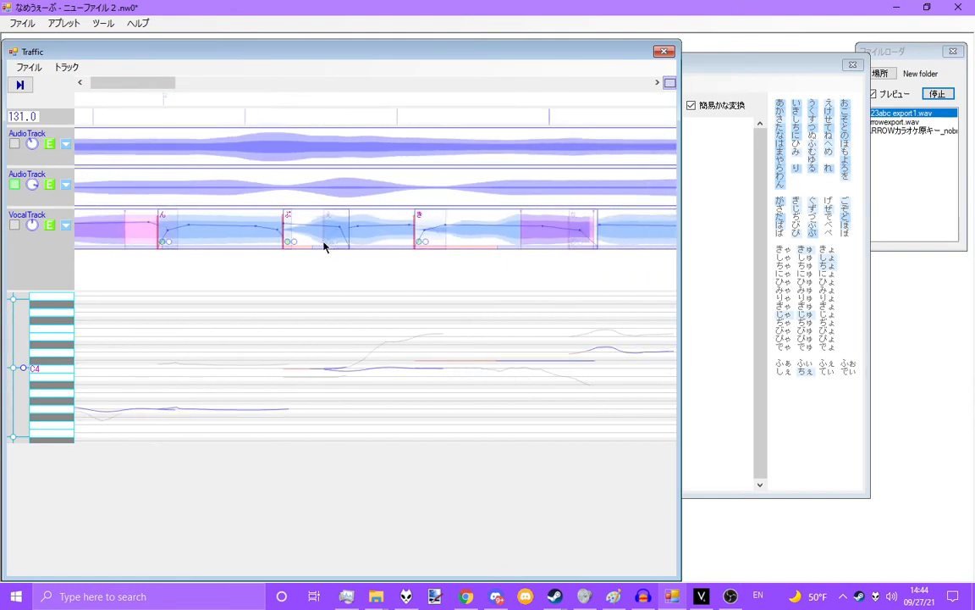
pyautogui.scroll(-3, 370, 271)
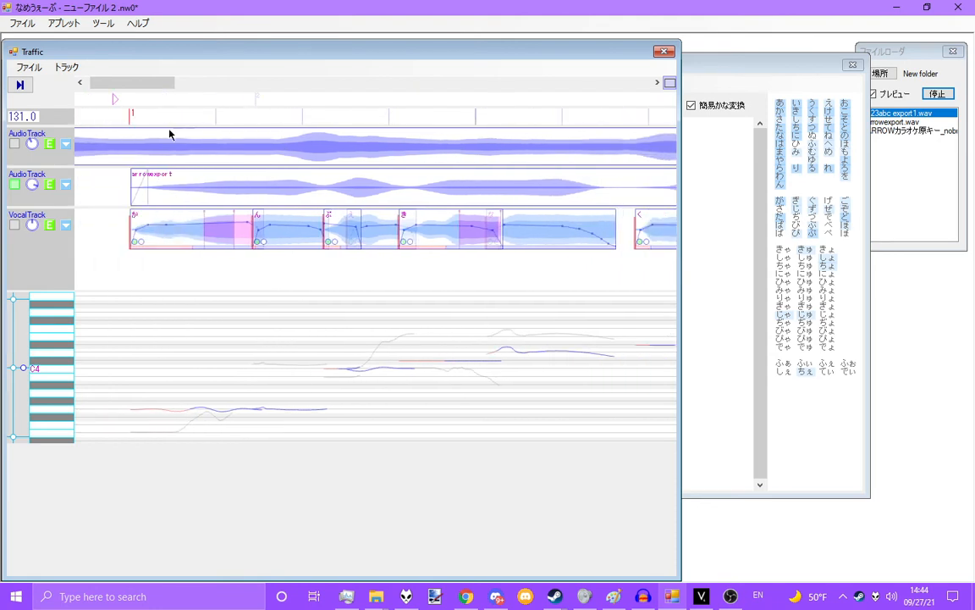
pyautogui.click(14, 225)
pyautogui.click(20, 85)
pyautogui.scroll(1, 336, 223)
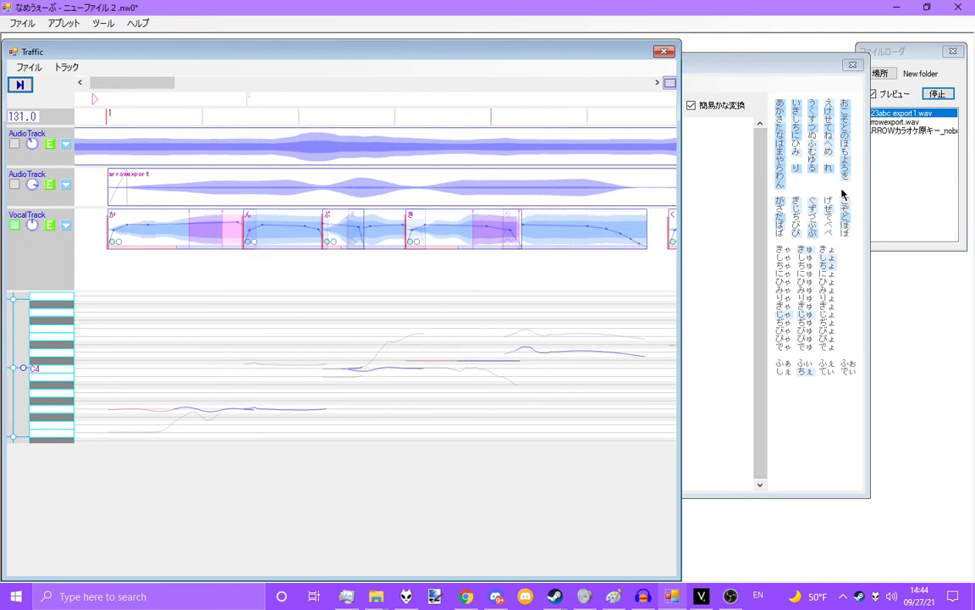
# Look up ぷ and え in VoiceFinder to compare with the ぷ and え clips before き on VocalTrack.
pyautogui.click(806, 189)
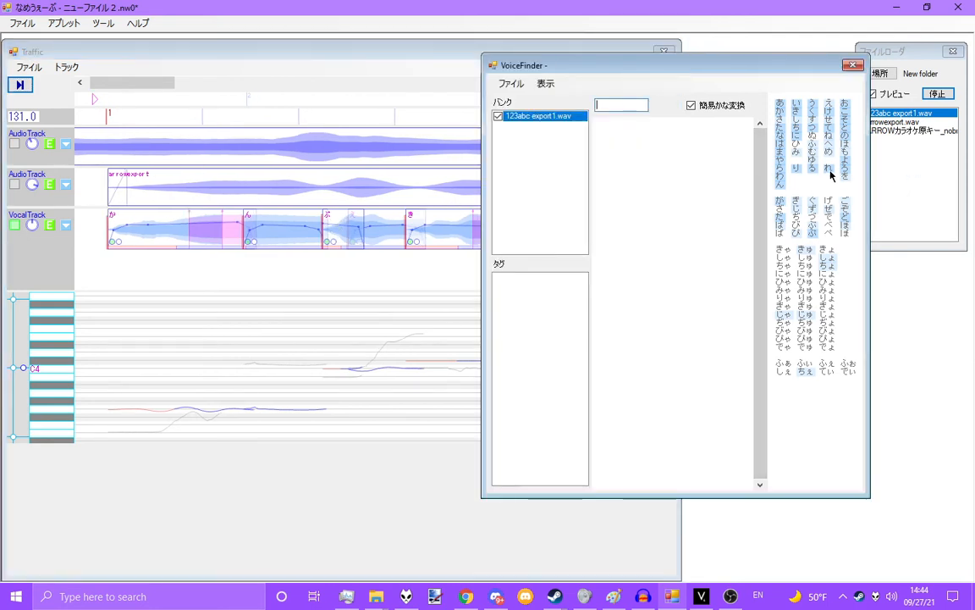
pyautogui.click(812, 233)
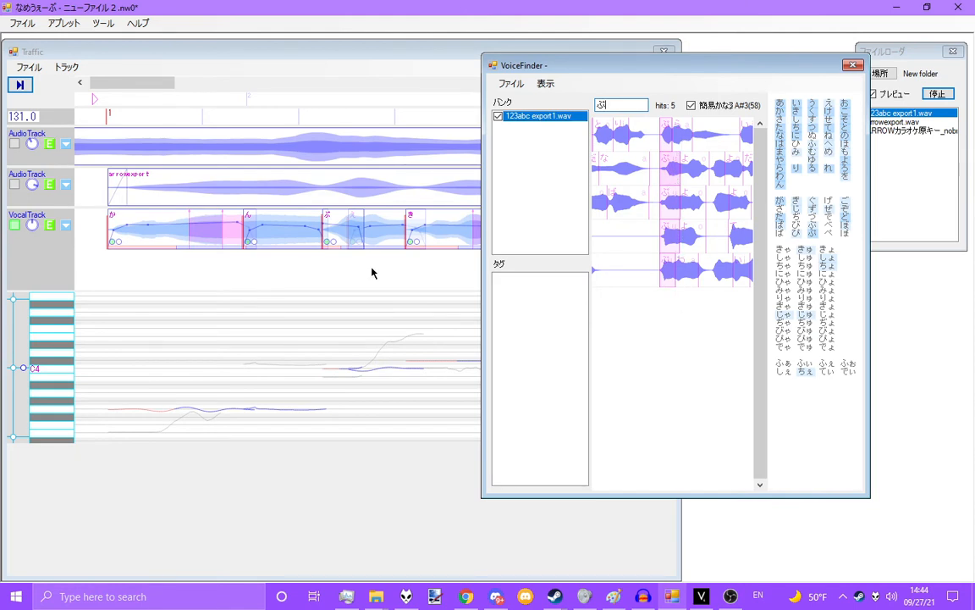
pyautogui.click(322, 245)
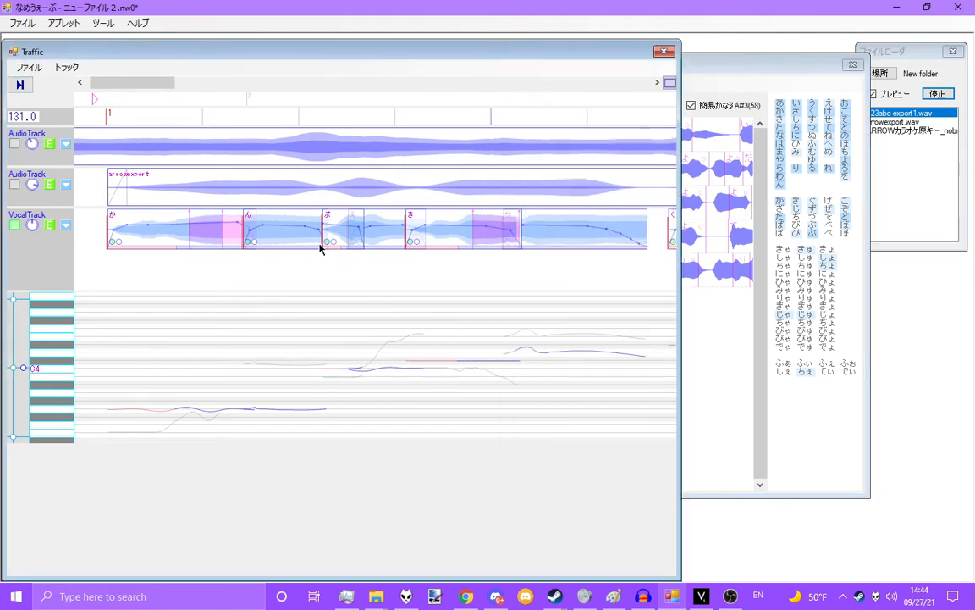
pyautogui.scroll(3, 357, 249)
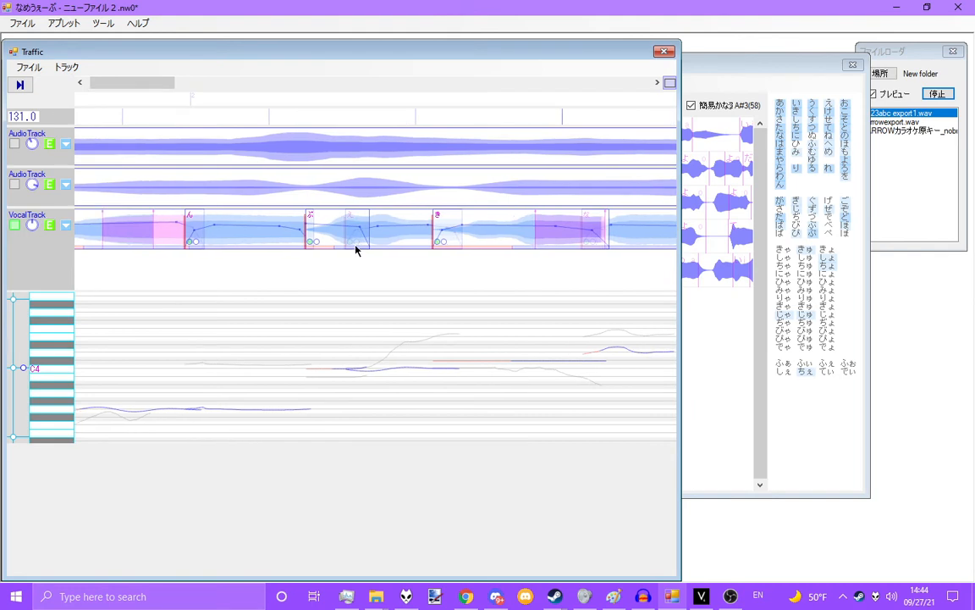
pyautogui.click(404, 239)
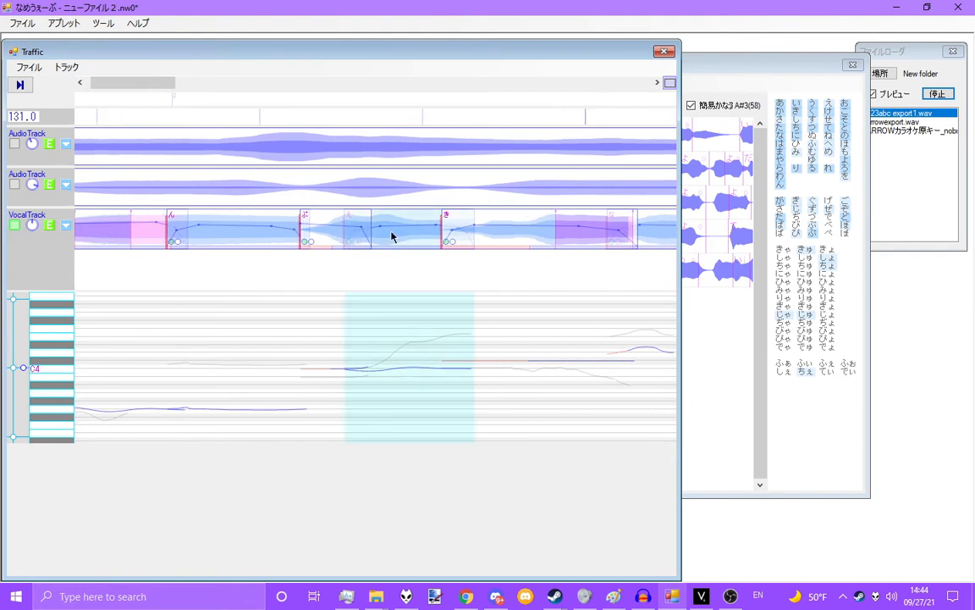
pyautogui.click(828, 109)
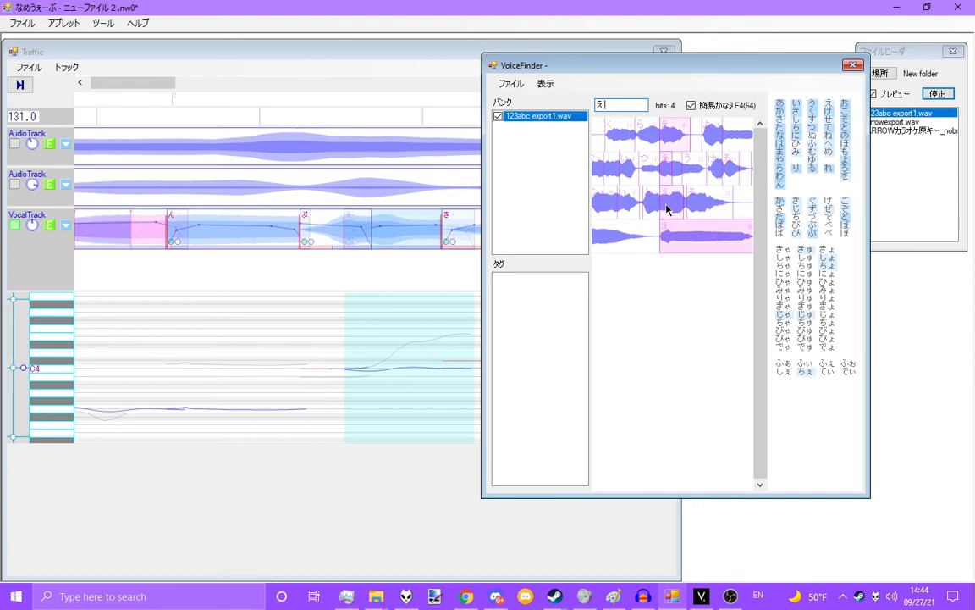
# Examine the よ and お clips on separate rows of VocalTrack in Traffic and play from just before よ.
pyautogui.click(341, 276)
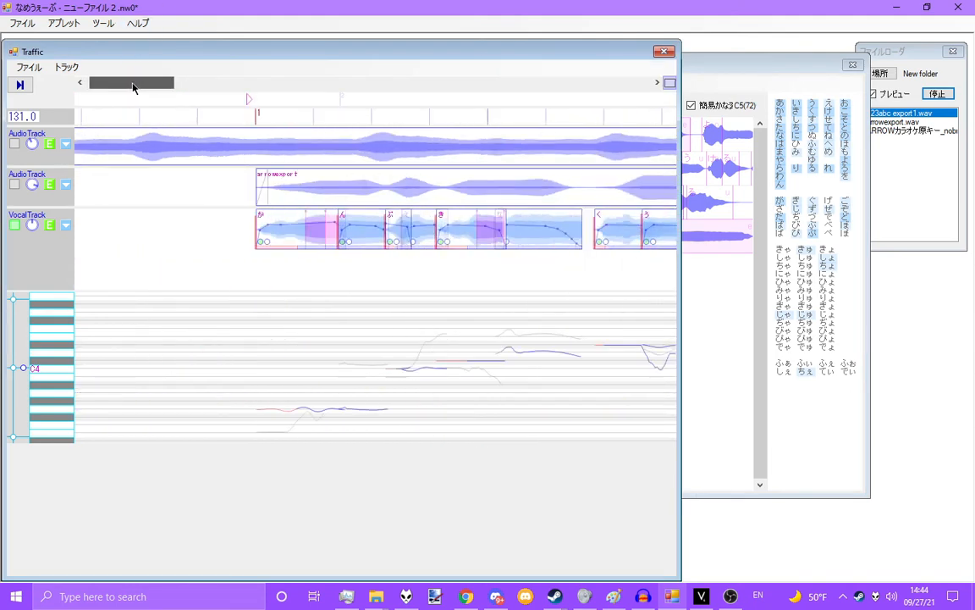
pyautogui.moveTo(133, 85); pyautogui.dragTo(134, 87)
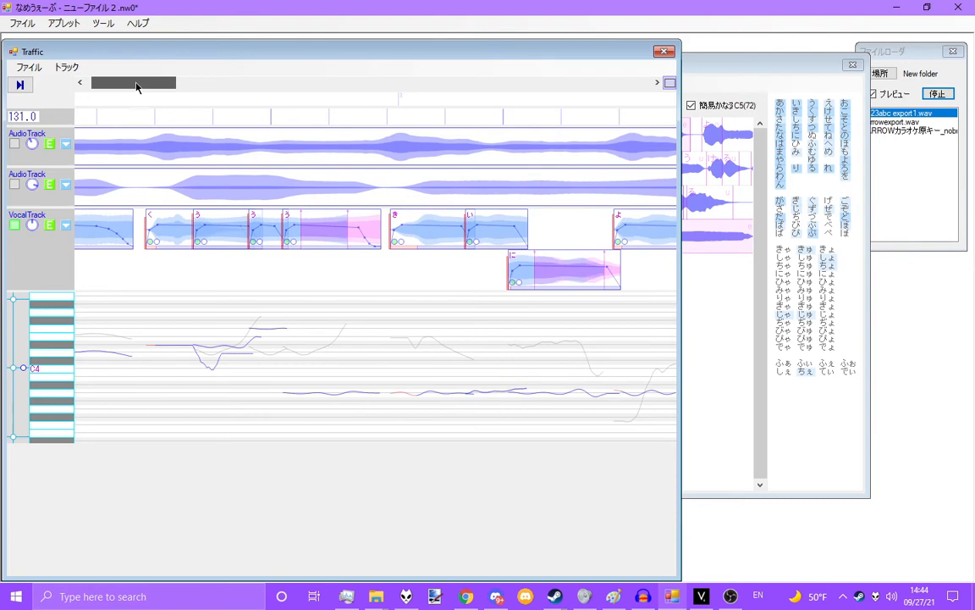
pyautogui.moveTo(136, 85)
pyautogui.mouseDown()
pyautogui.moveTo(148, 87)
pyautogui.moveTo(130, 86)
pyautogui.mouseUp()
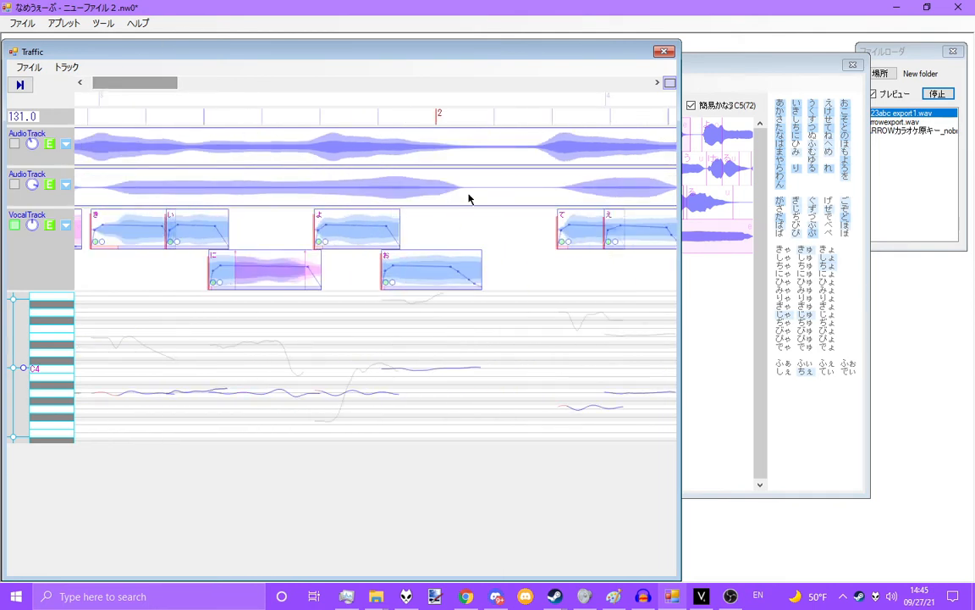
pyautogui.click(415, 263)
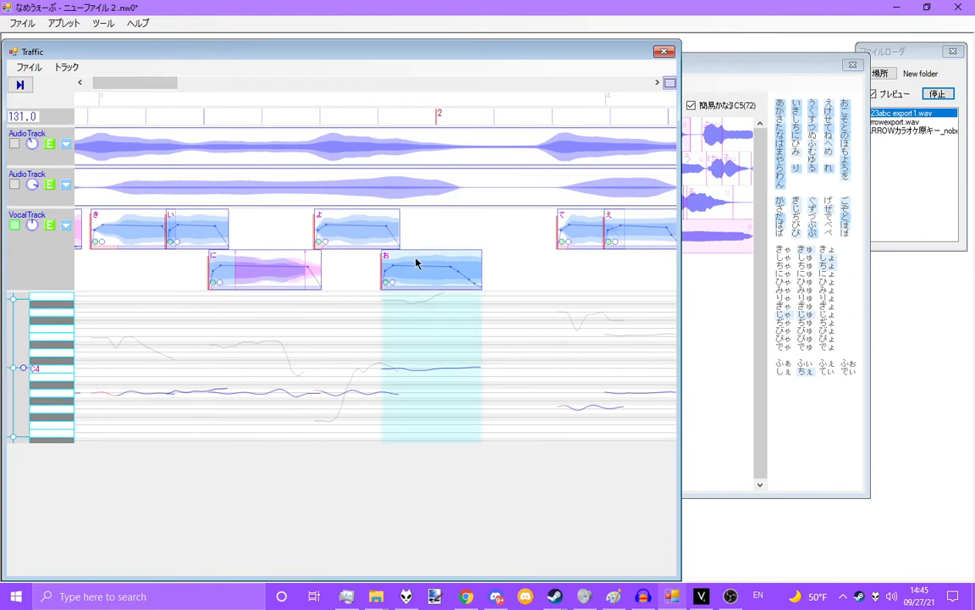
pyautogui.click(329, 220)
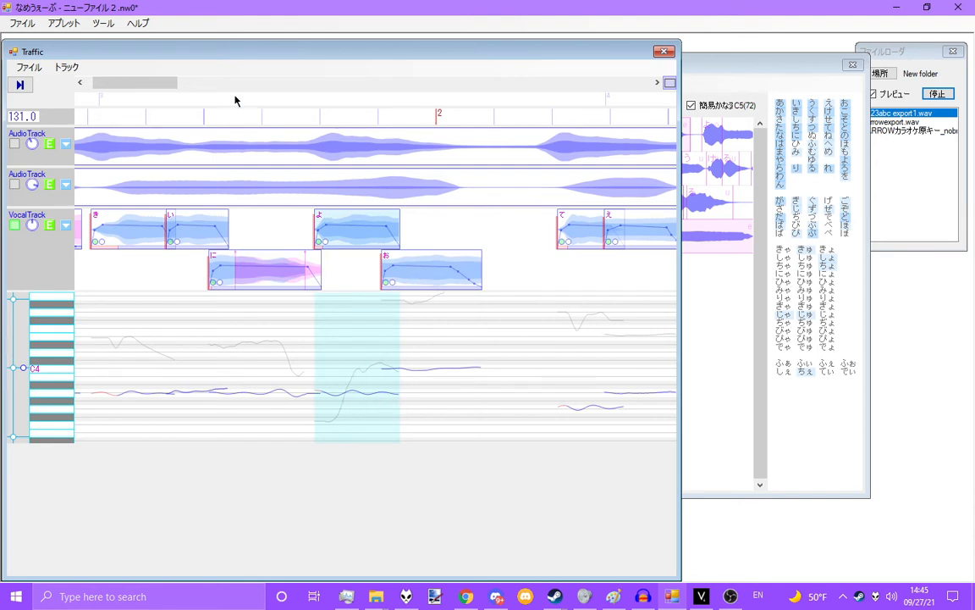
pyautogui.click(292, 99)
pyautogui.click(20, 85)
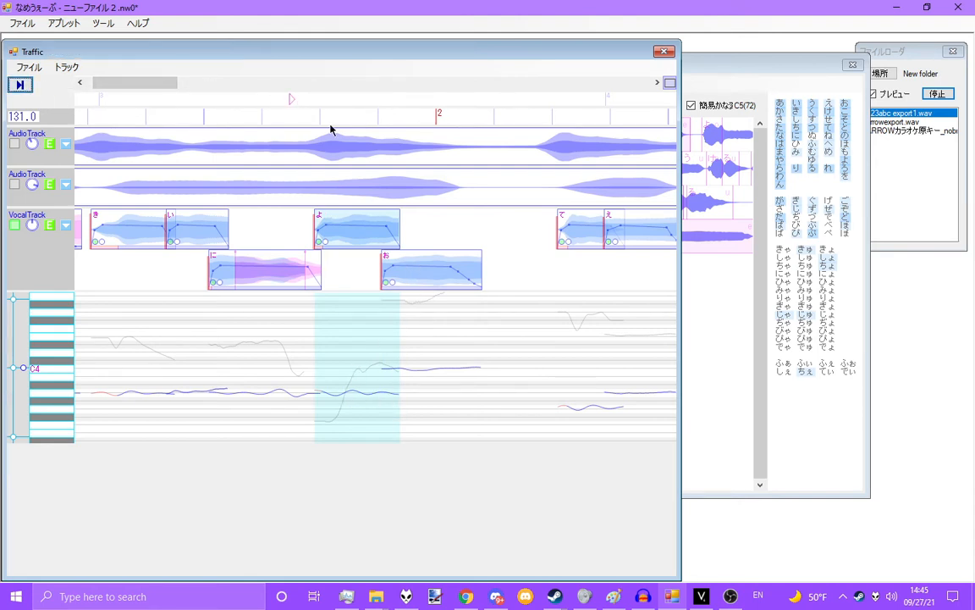
pyautogui.click(362, 273)
pyautogui.scroll(5, 393, 275)
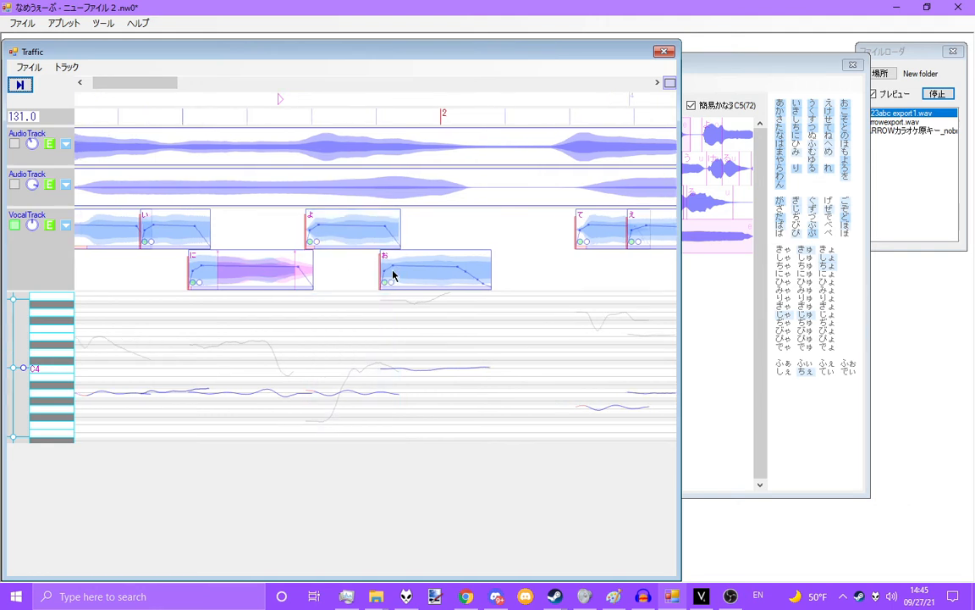
pyautogui.scroll(-4, 391, 276)
pyautogui.scroll(2, 390, 278)
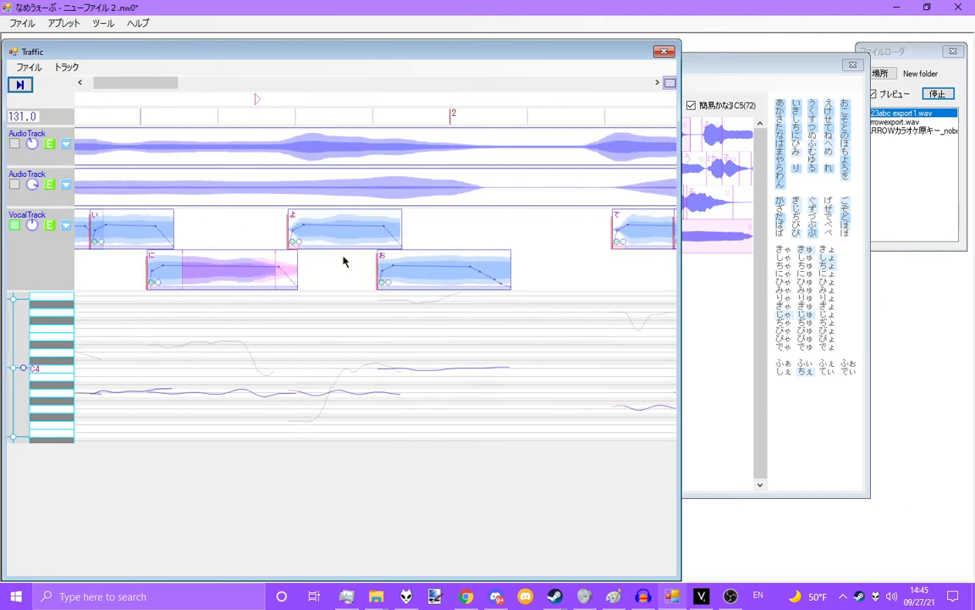
# Play VocalTrack from the start of the き clip and view the clips that follow お.
pyautogui.moveTo(134, 91); pyautogui.dragTo(133, 91)
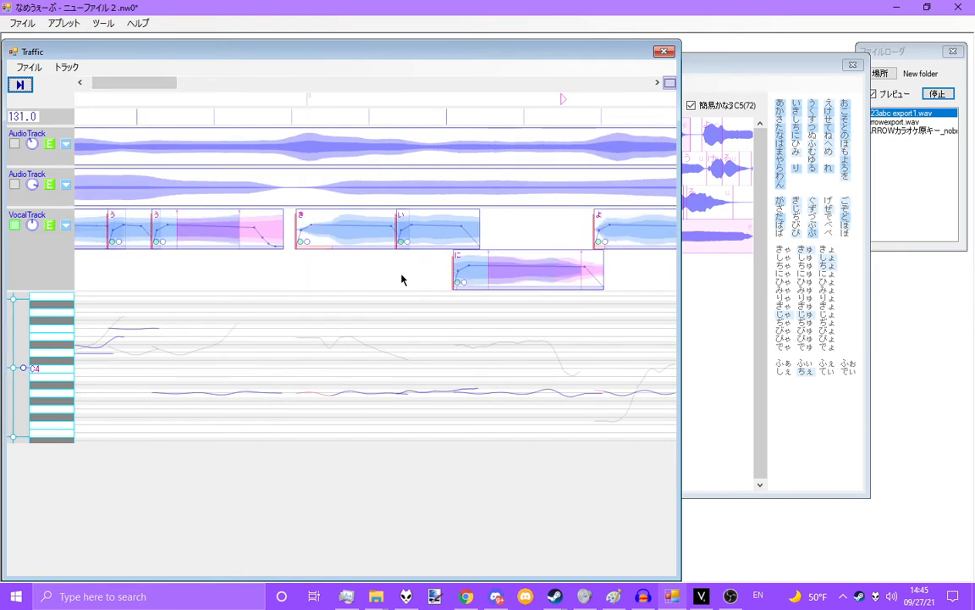
pyautogui.click(290, 101)
pyautogui.click(19, 85)
pyautogui.moveTo(126, 87); pyautogui.dragTo(129, 83)
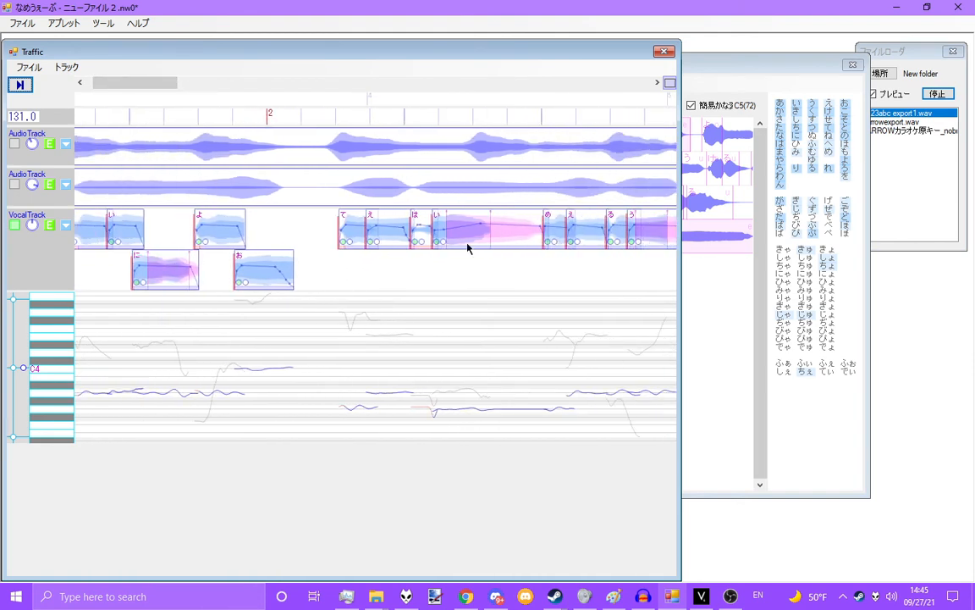
# Switch to VOCALOID4 Editor, view the melody notes around measure 15, and return to なめうぇーぶ.
pyautogui.click(701, 596)
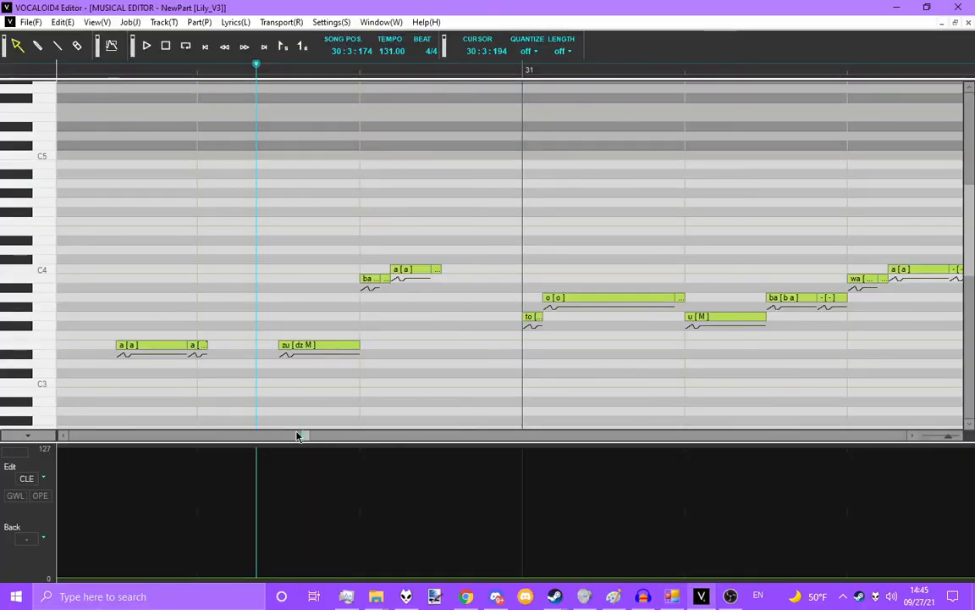
pyautogui.moveTo(304, 436); pyautogui.dragTo(193, 435)
pyautogui.scroll(-3, 213, 381)
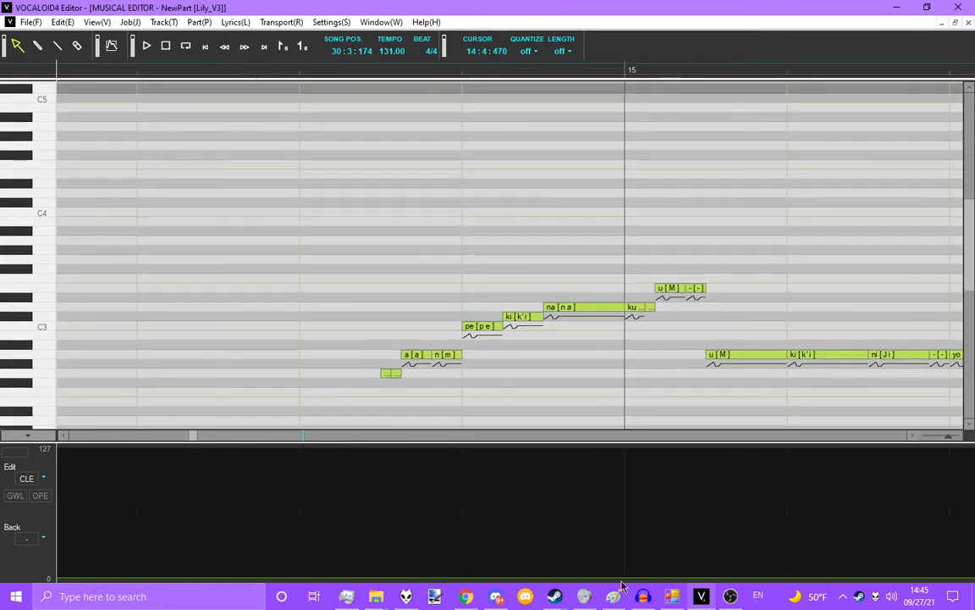
pyautogui.click(672, 596)
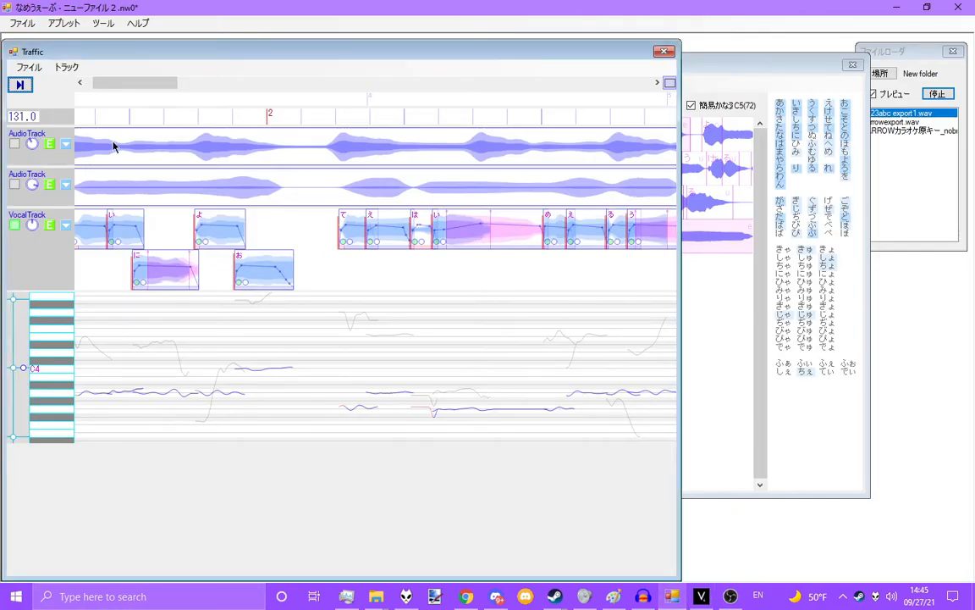
# Go to the beginning of the song in Traffic and view the track types that can be added.
pyautogui.scroll(-1, 133, 357)
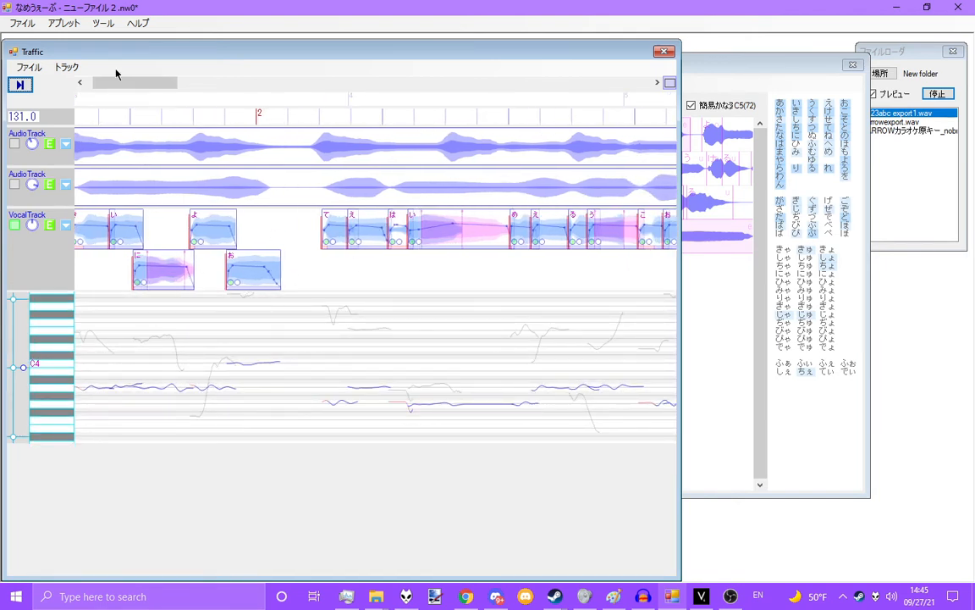
pyautogui.moveTo(122, 81); pyautogui.dragTo(110, 85)
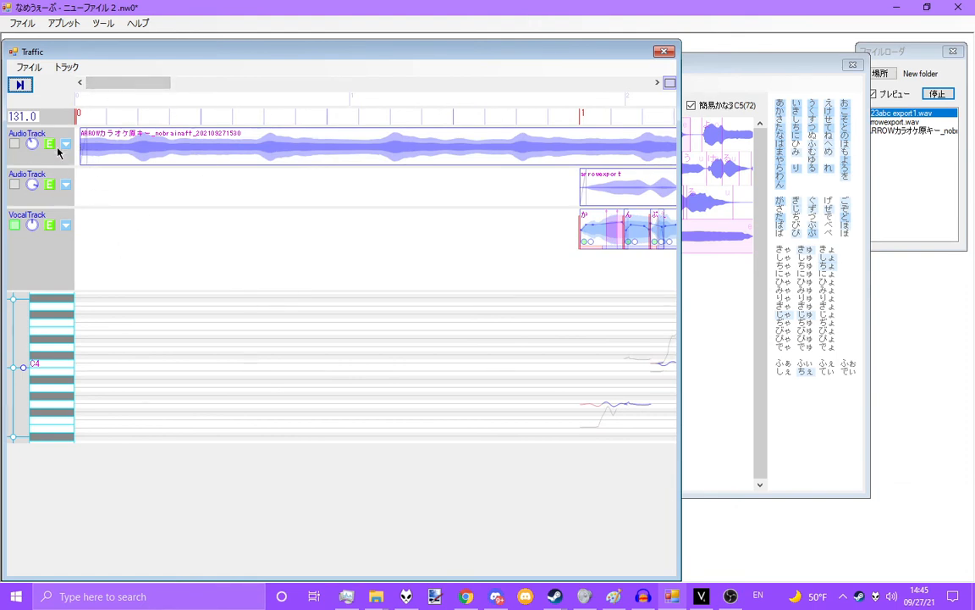
pyautogui.click(64, 71)
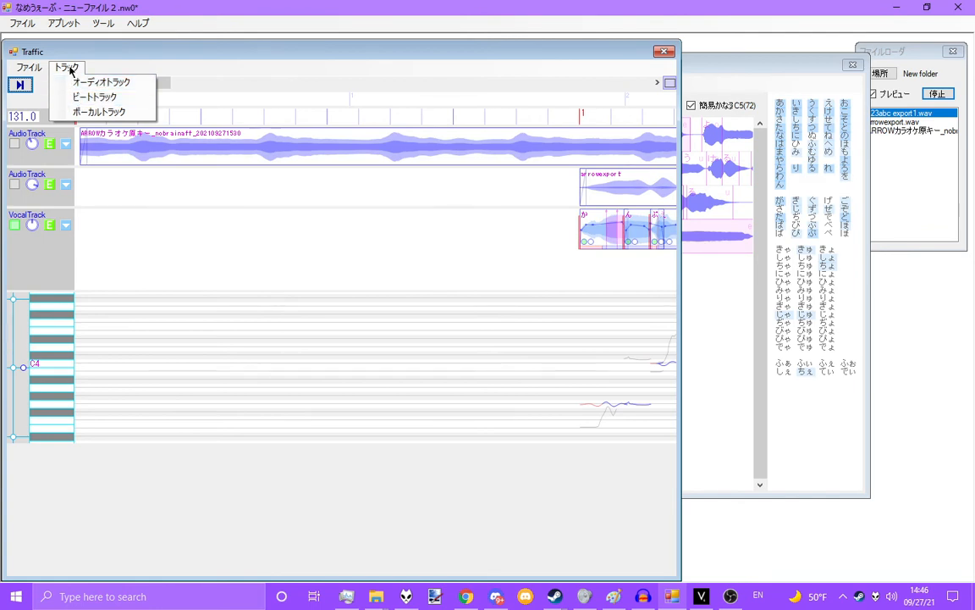
pyautogui.click(66, 68)
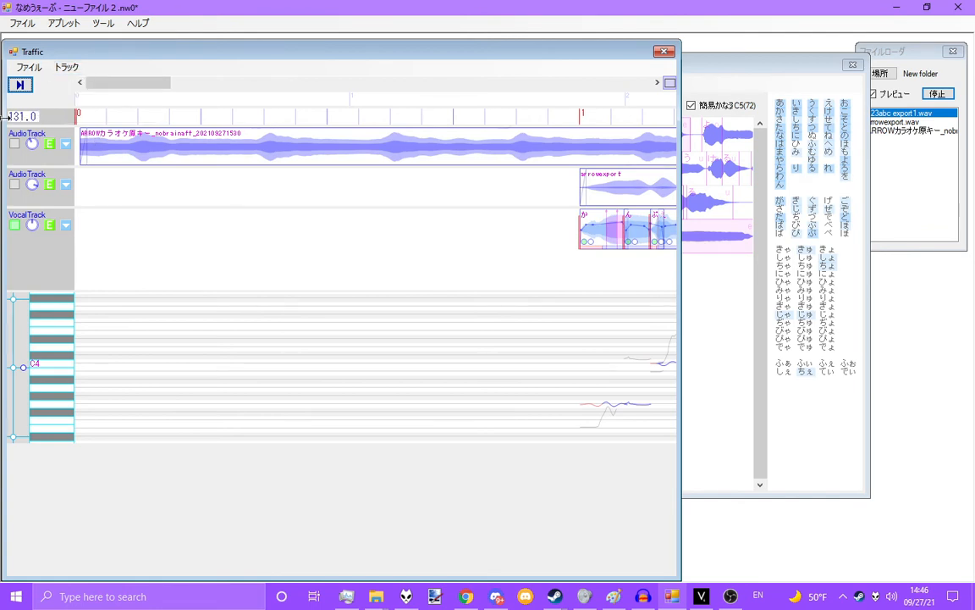
pyautogui.click(66, 67)
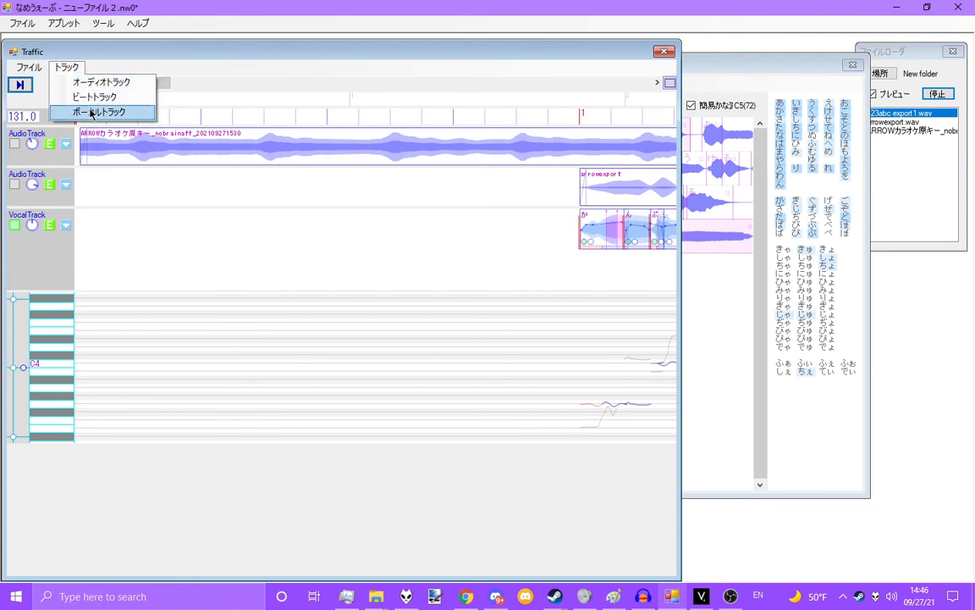
pyautogui.click(68, 67)
pyautogui.scroll(-1, 142, 241)
pyautogui.scroll(1, 140, 243)
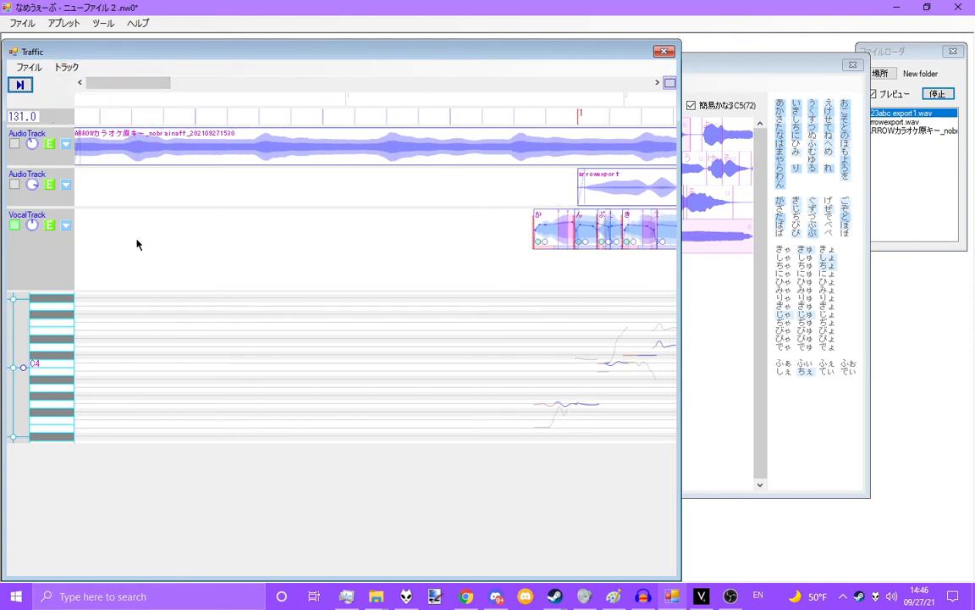
pyautogui.moveTo(128, 83); pyautogui.dragTo(131, 83)
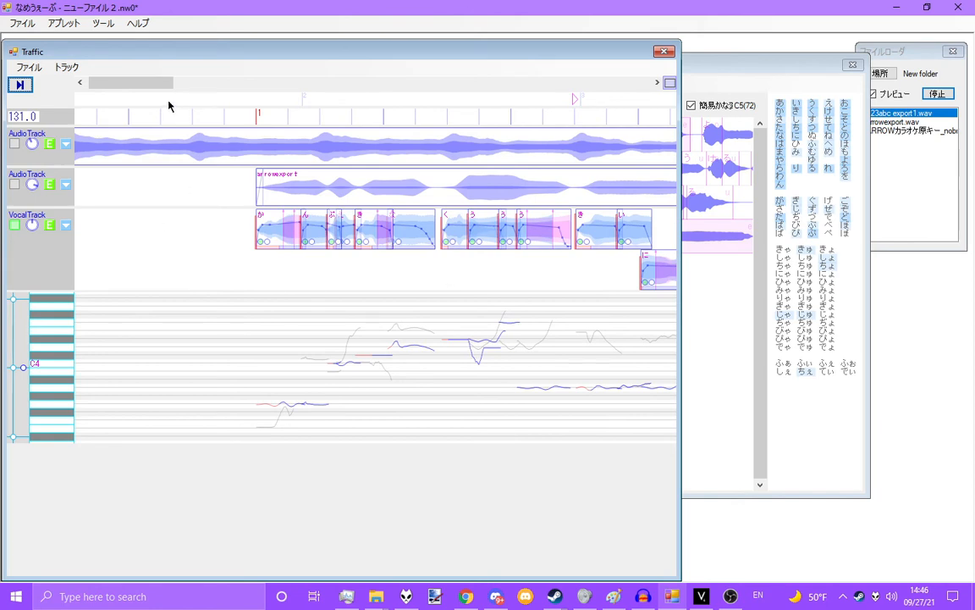
pyautogui.moveTo(131, 85); pyautogui.dragTo(153, 85)
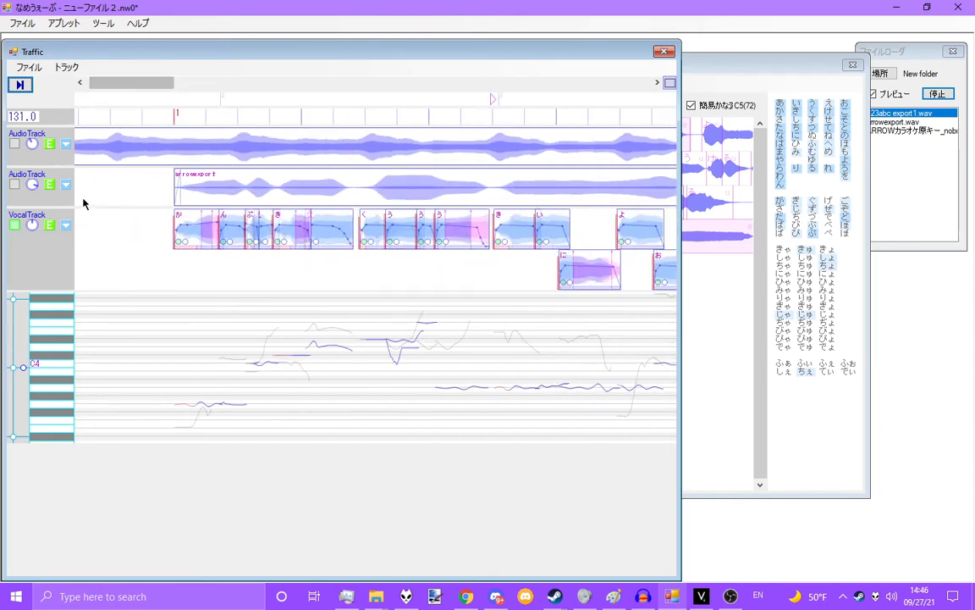
pyautogui.click(60, 144)
pyautogui.click(255, 43)
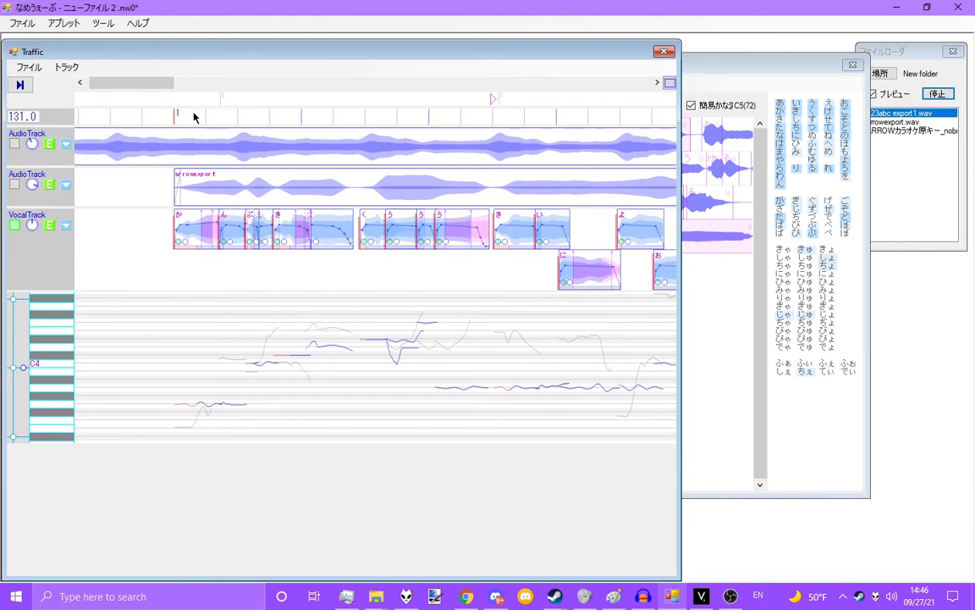
# Examine the beat lines above the vocal clips and view the beat track's options.
pyautogui.scroll(3, 203, 267)
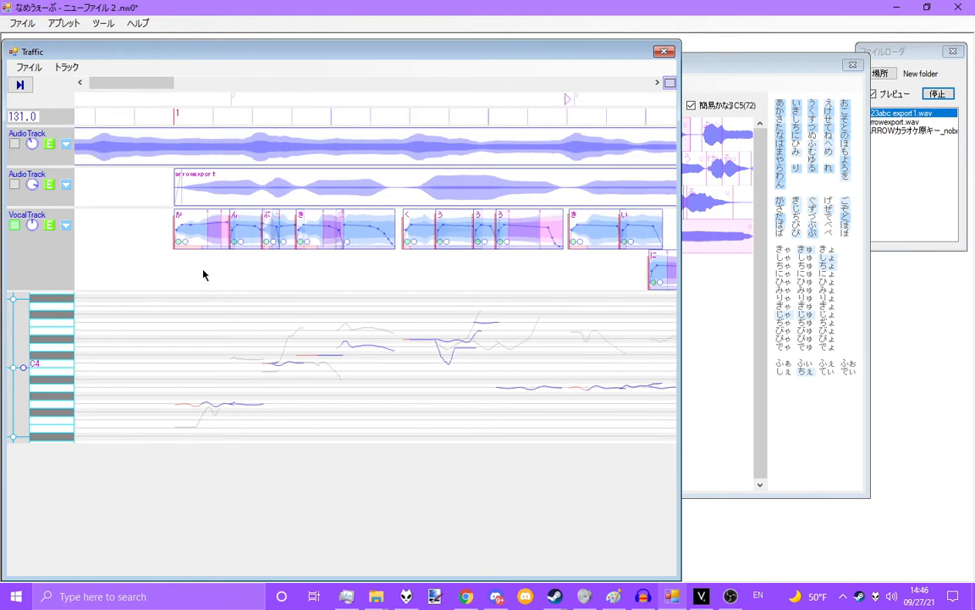
pyautogui.scroll(-6, 226, 288)
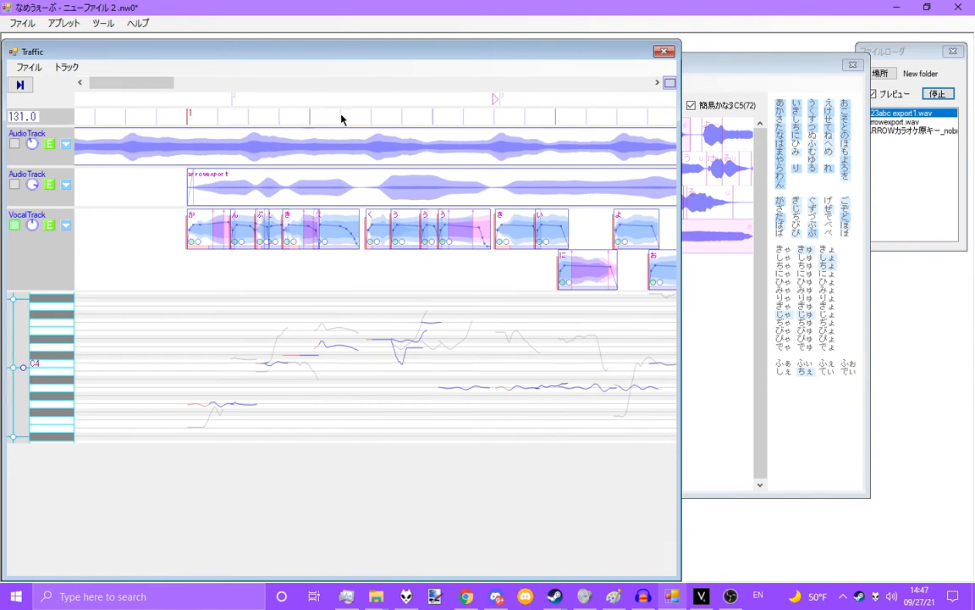
pyautogui.hscroll(-2, 456, 286)
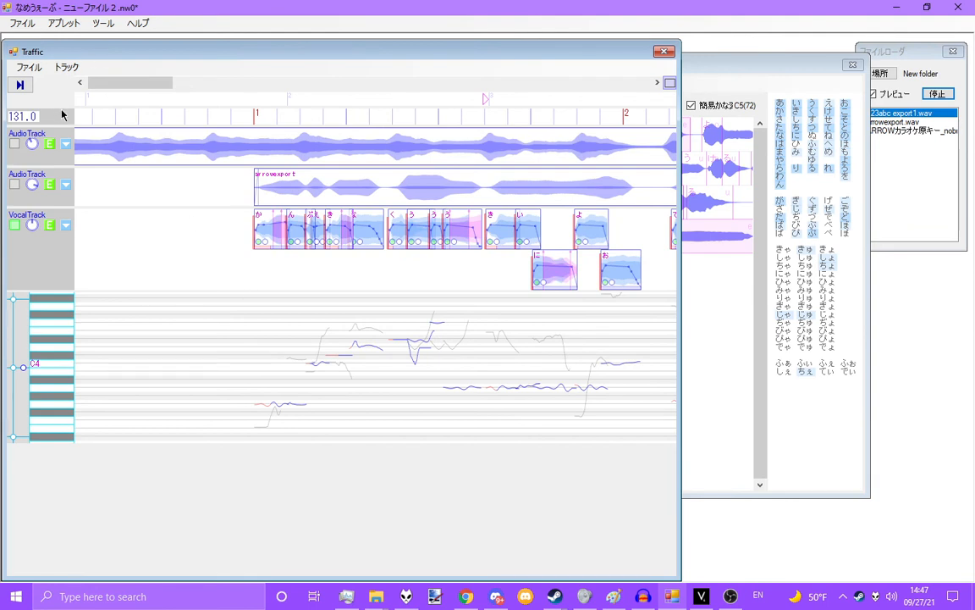
pyautogui.rightClick(64, 121)
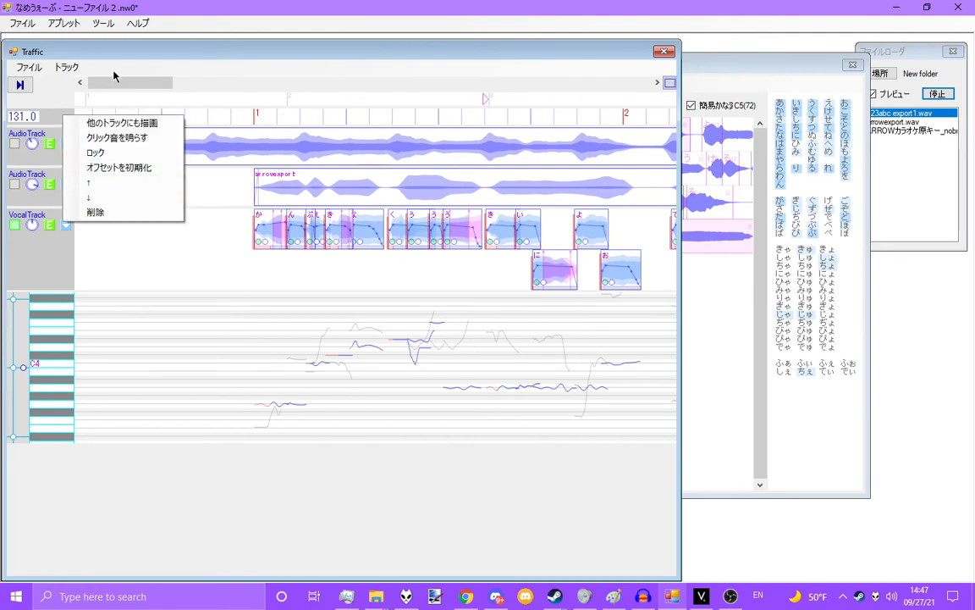
pyautogui.moveTo(132, 86)
pyautogui.mouseDown()
pyautogui.moveTo(154, 93)
pyautogui.moveTo(122, 100)
pyautogui.moveTo(134, 98)
pyautogui.mouseUp()
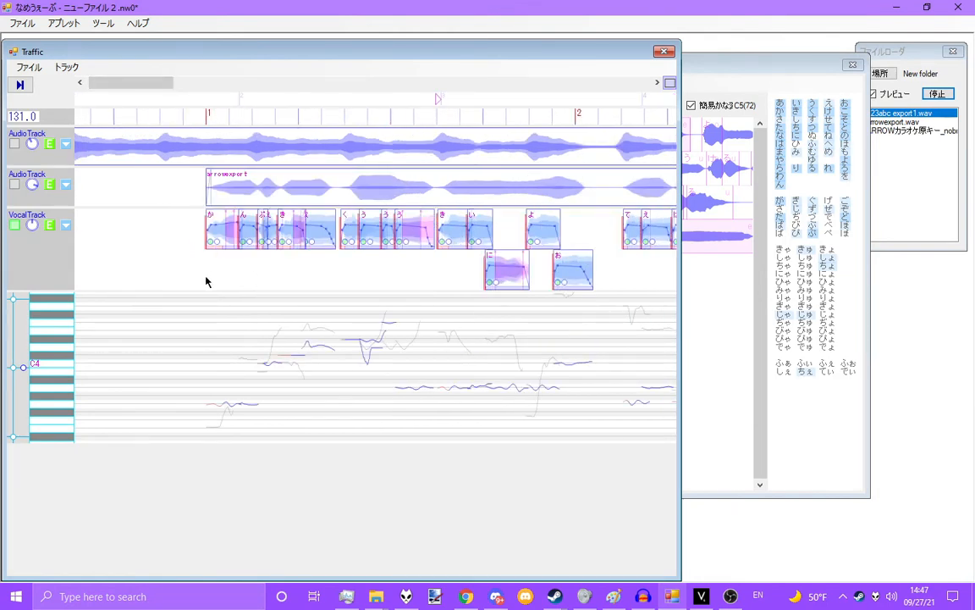
# Examine the VocalTrack clips and their pitch curves from the opening か clip through to the final と clip.
pyautogui.scroll(3, 213, 269)
pyautogui.scroll(2, 222, 272)
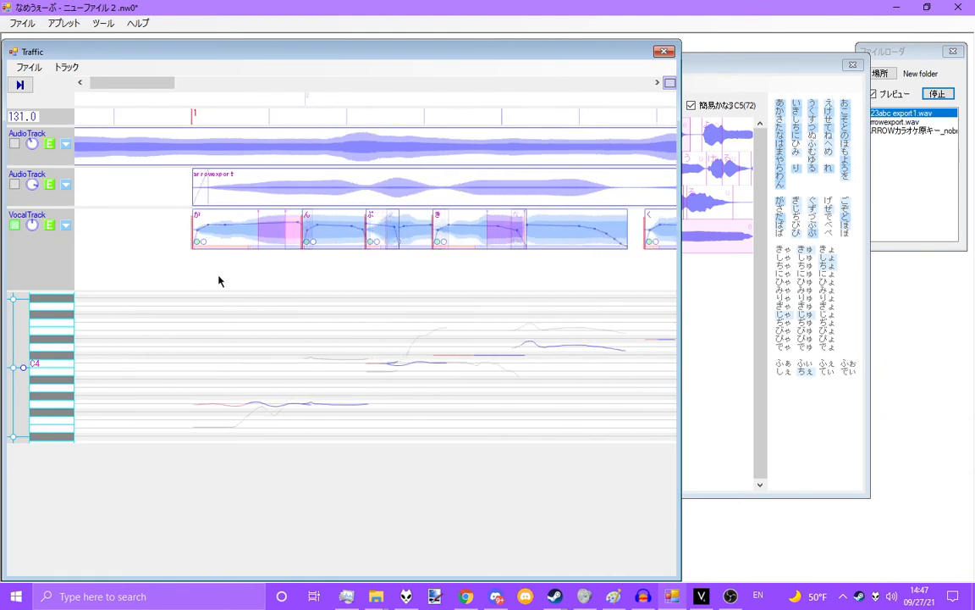
pyautogui.scroll(-2, 333, 299)
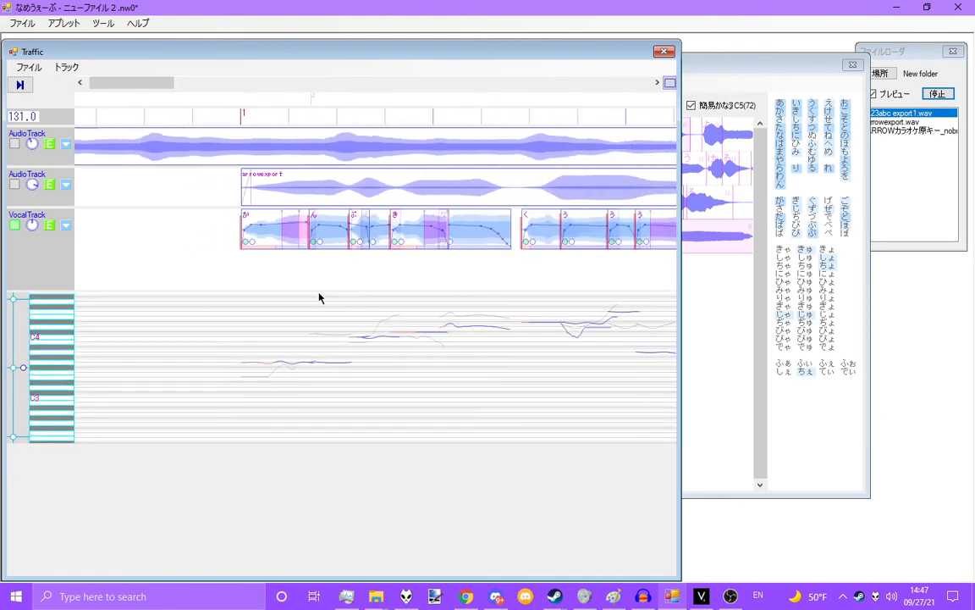
pyautogui.scroll(-2, 327, 344)
pyautogui.scroll(-1, 328, 346)
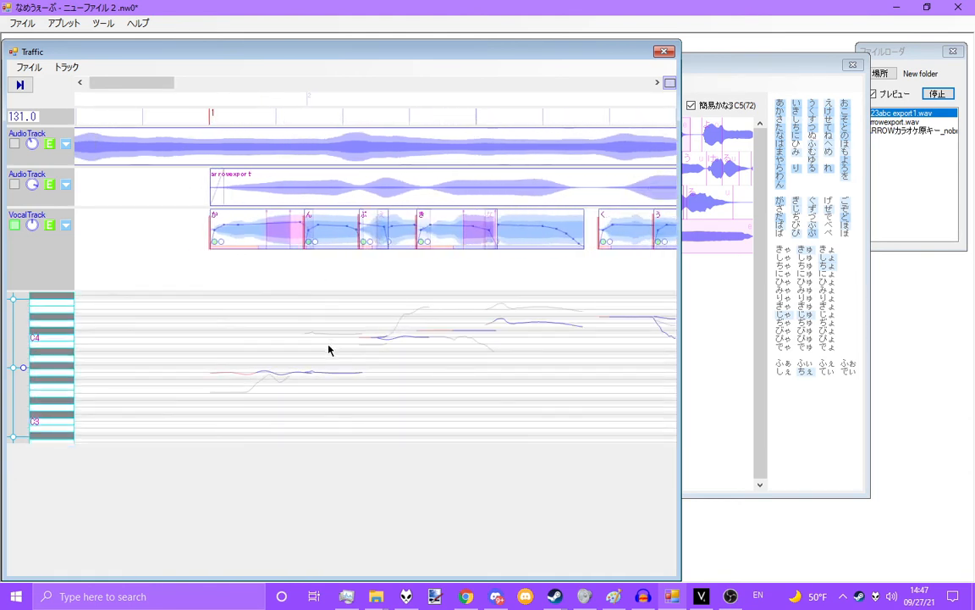
pyautogui.scroll(1, 328, 347)
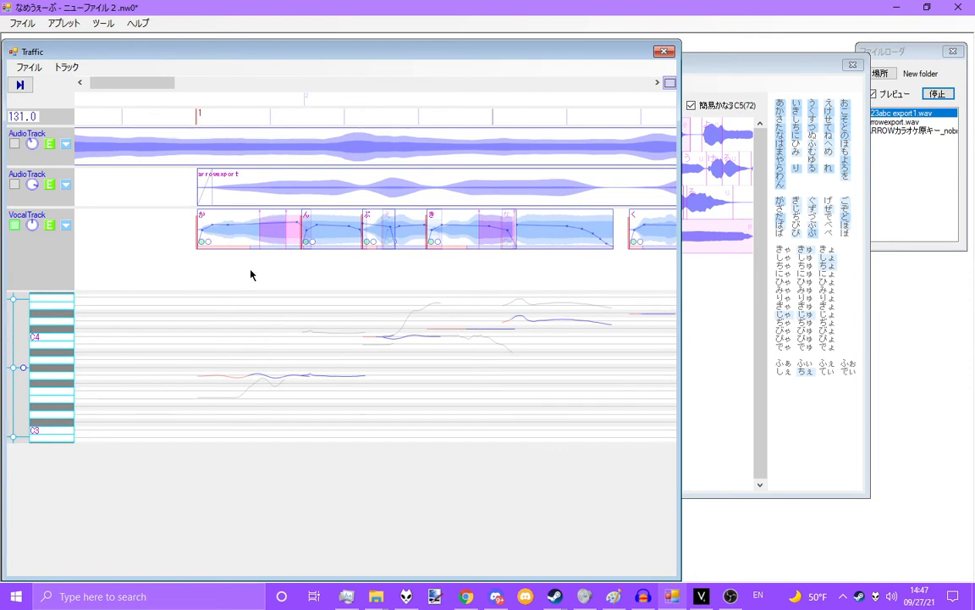
pyautogui.scroll(1, 252, 265)
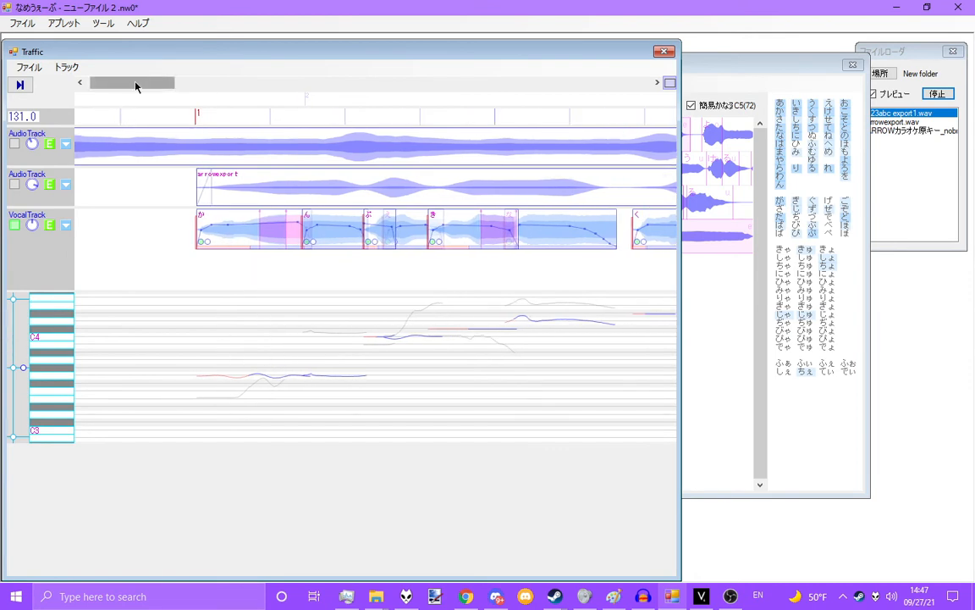
pyautogui.moveTo(137, 83); pyautogui.dragTo(137, 85)
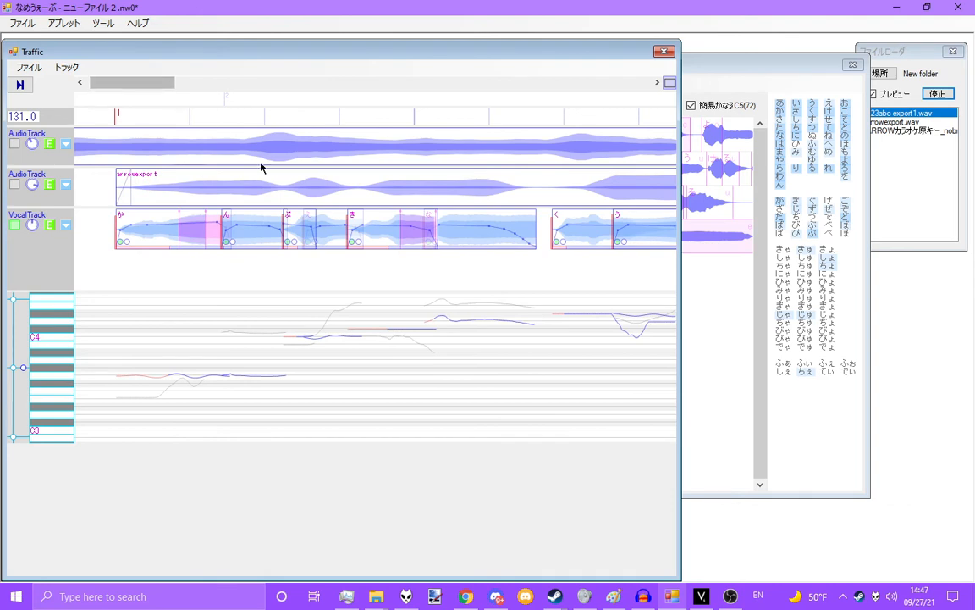
pyautogui.scroll(-3, 240, 287)
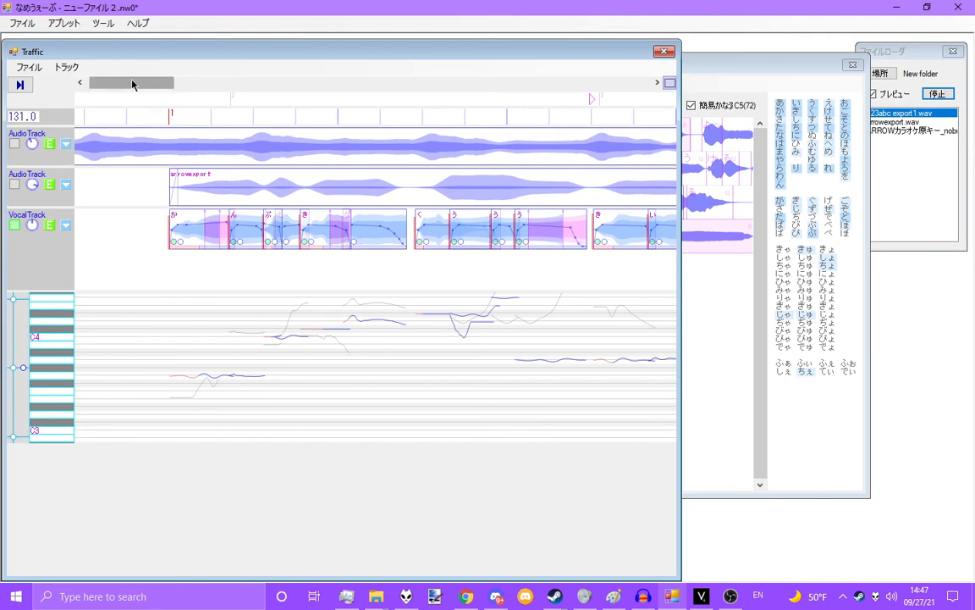
pyautogui.moveTo(135, 84); pyautogui.dragTo(192, 81)
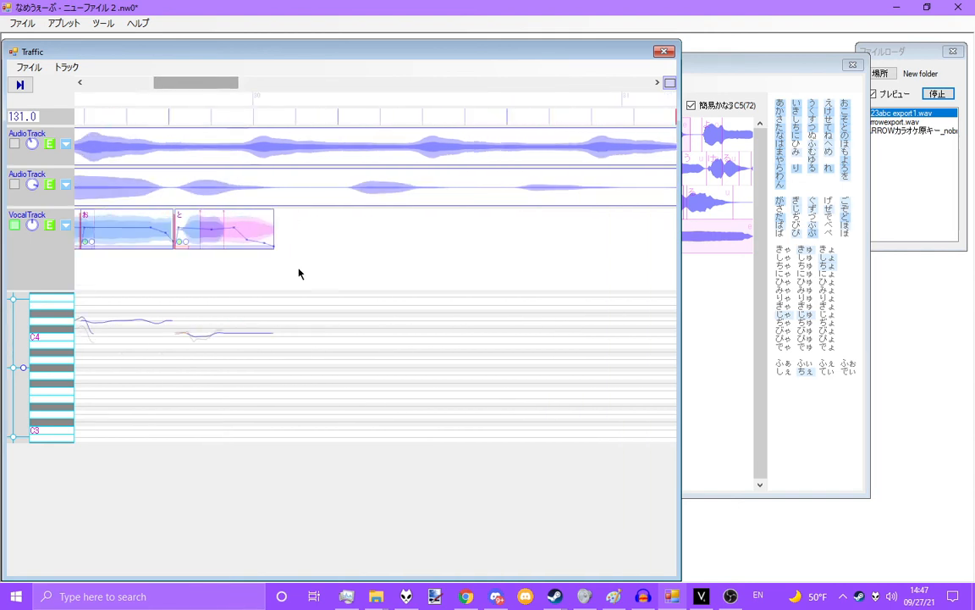
# Search VoiceFinder for ず and place the second matching sound on VocalTrack after the と clip, on the beat just past the 30-second mark.
pyautogui.click(702, 70)
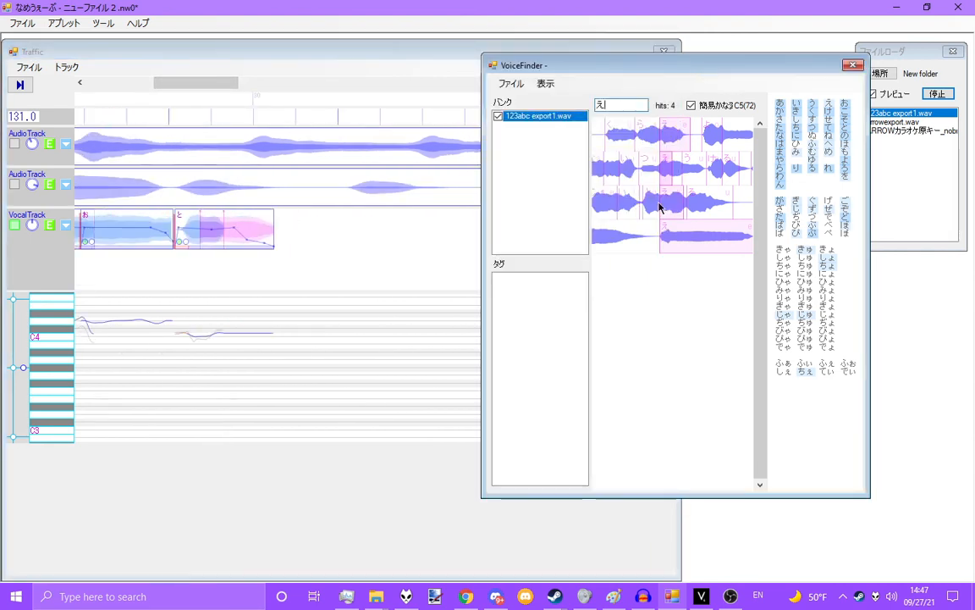
pyautogui.click(608, 104)
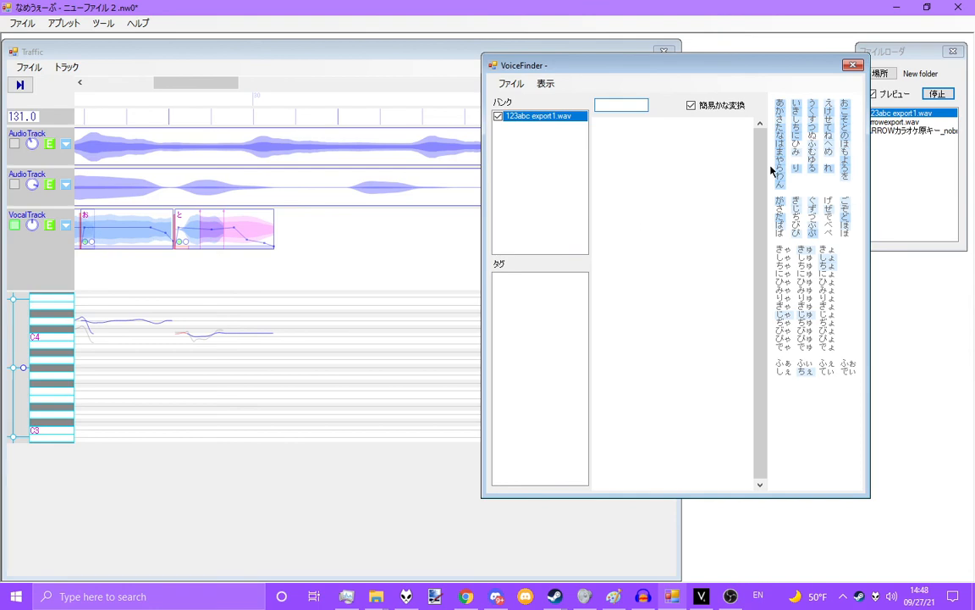
pyautogui.click(795, 223)
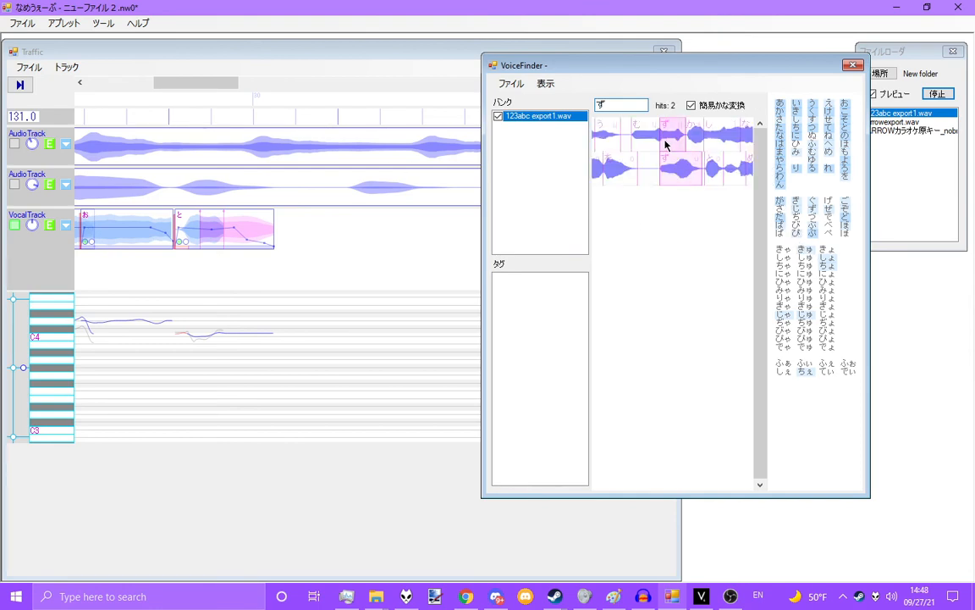
pyautogui.moveTo(677, 172); pyautogui.dragTo(447, 219)
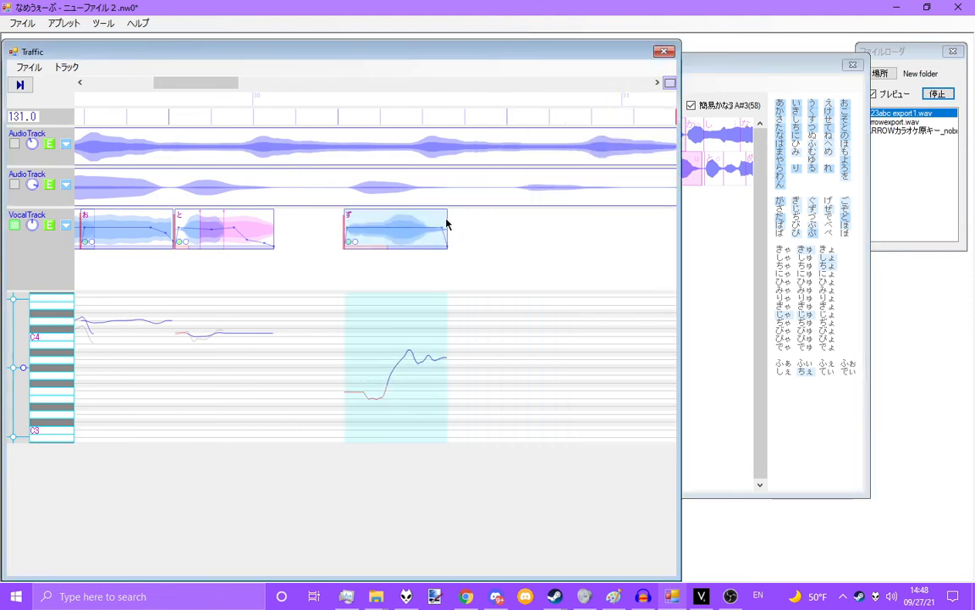
# View the ず clip's editing options, look at the YouTube tutorial page in Chrome, and return to なめうぇーぶ.
pyautogui.click(736, 261)
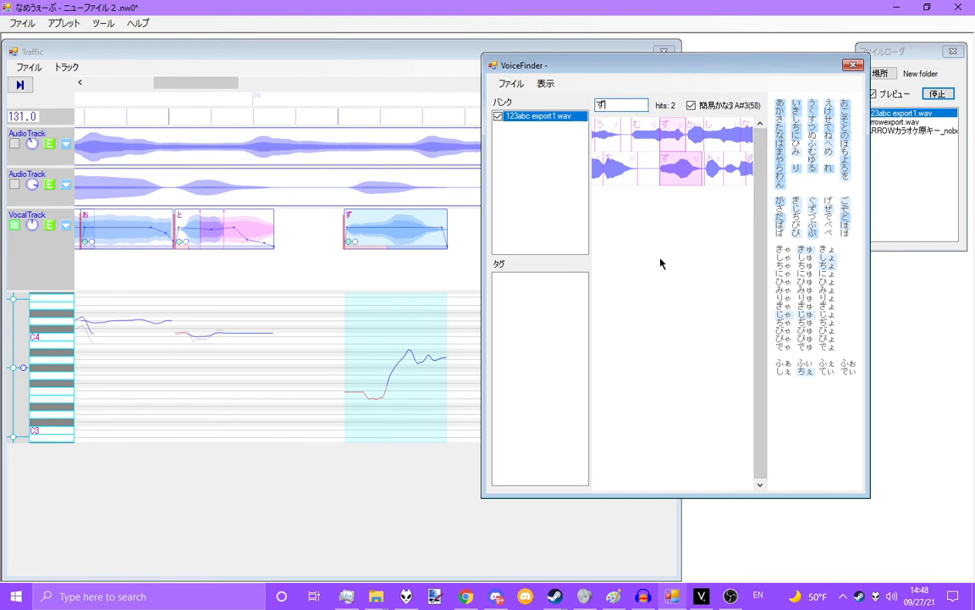
pyautogui.click(364, 68)
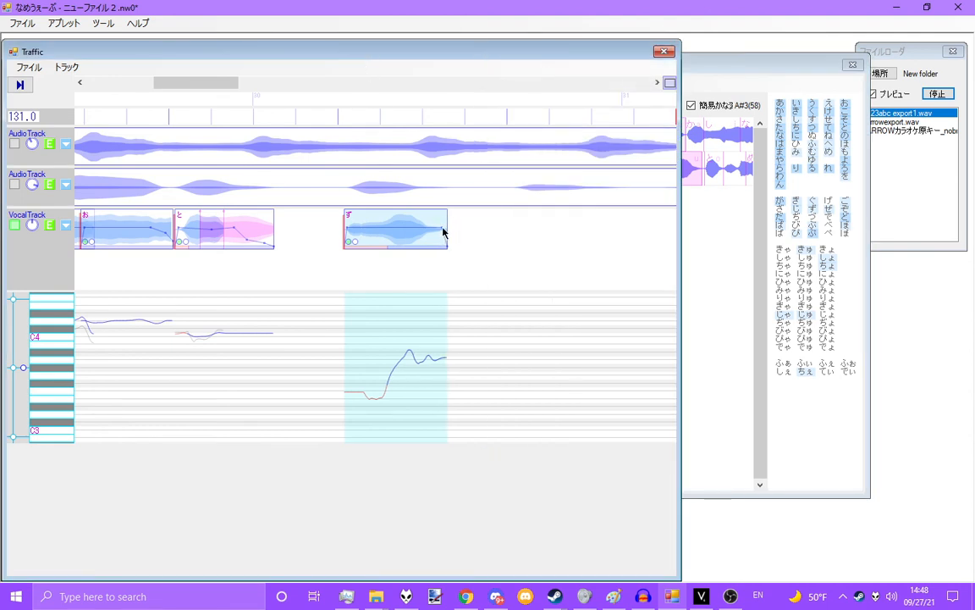
pyautogui.rightClick(399, 219)
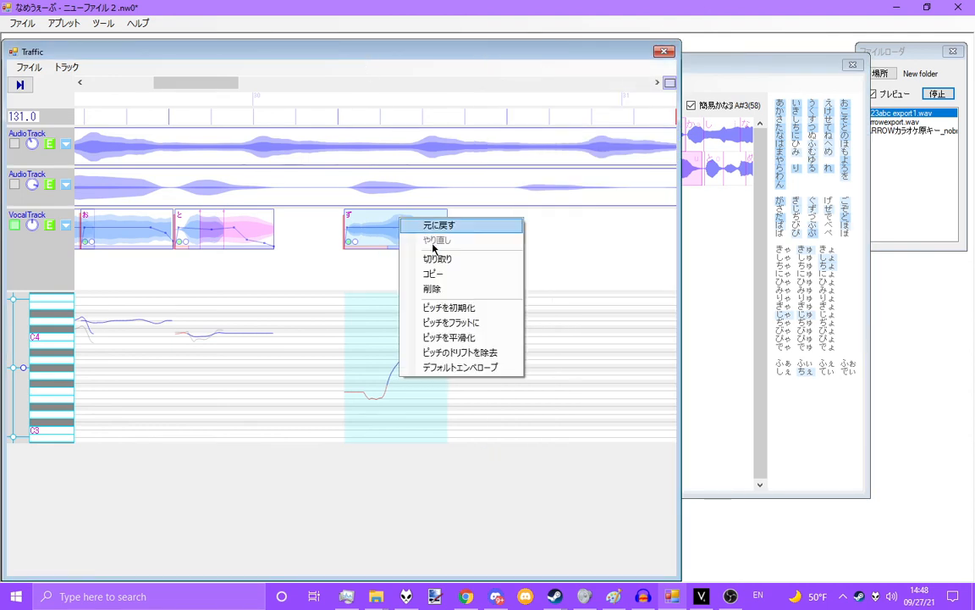
pyautogui.click(330, 263)
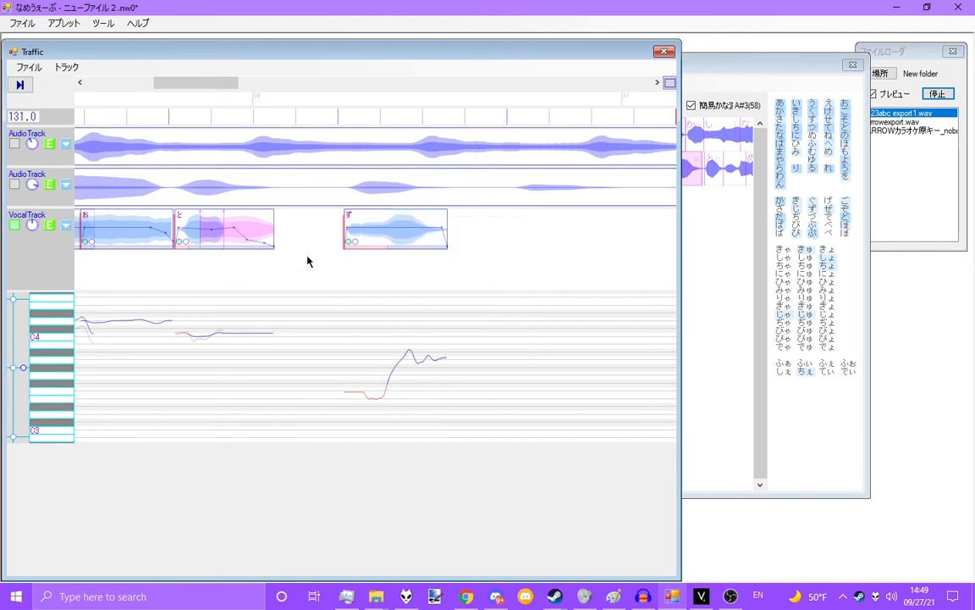
pyautogui.click(469, 598)
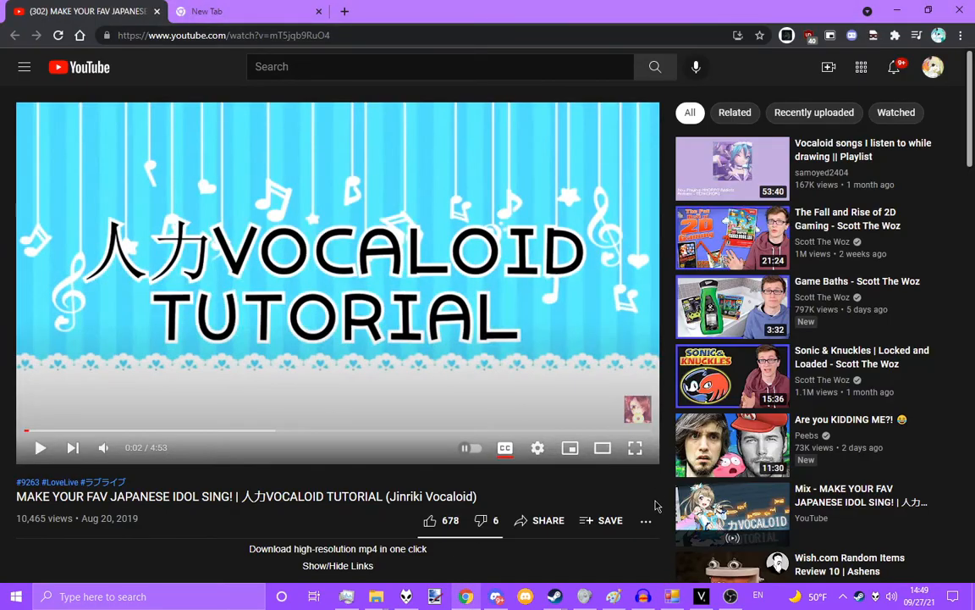
pyautogui.click(671, 597)
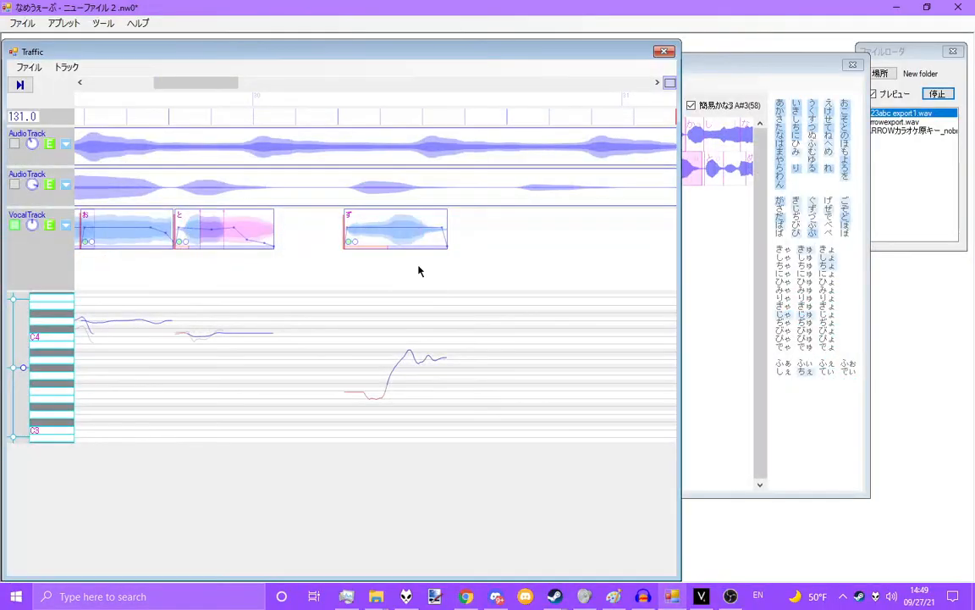
# Smooth the pitch of the ず clip with ピッチを平滑化 and remove its drift with ピッチのドリフトを除去.
pyautogui.rightClick(414, 224)
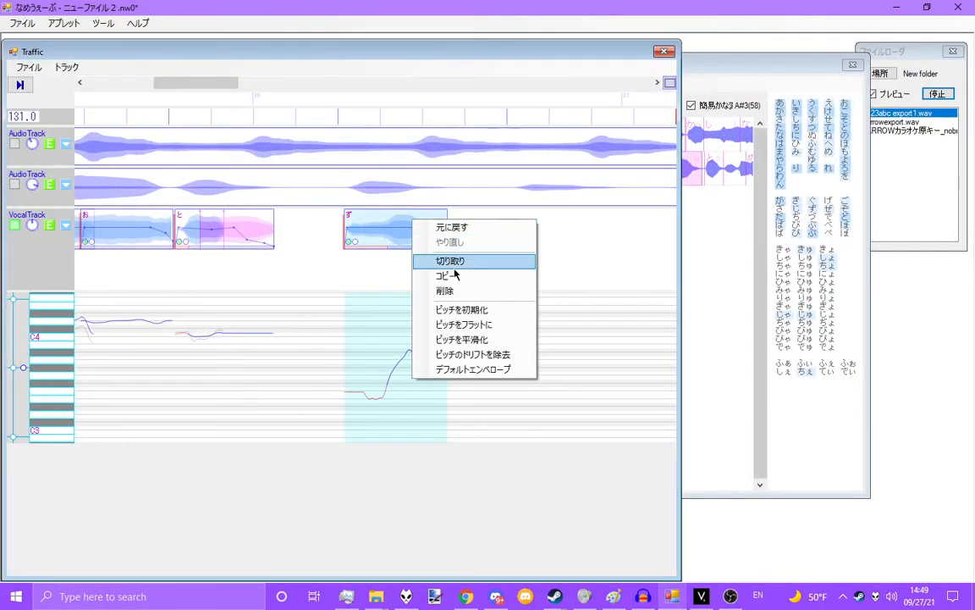
pyautogui.click(461, 339)
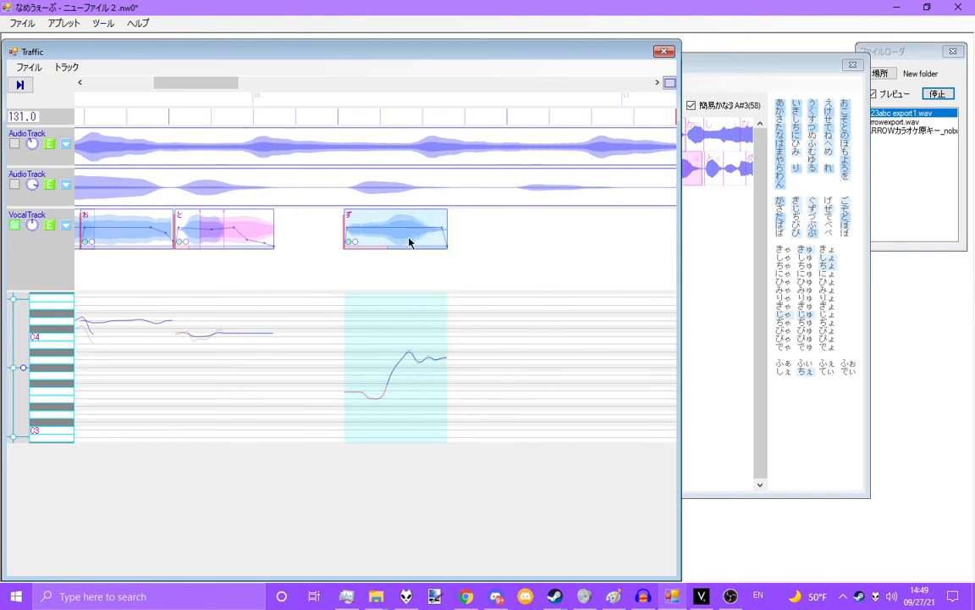
pyautogui.rightClick(410, 216)
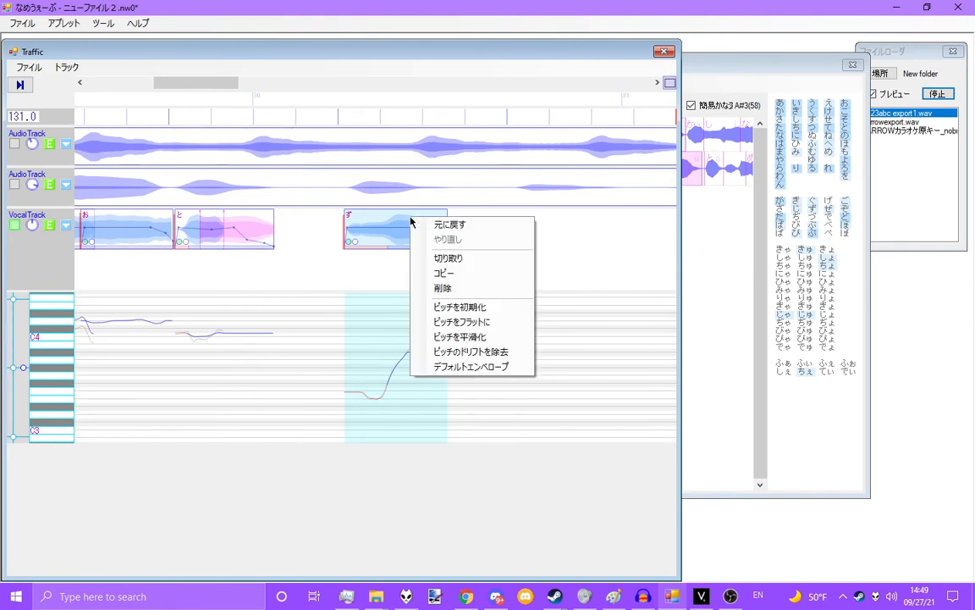
pyautogui.click(466, 352)
pyautogui.rightClick(415, 230)
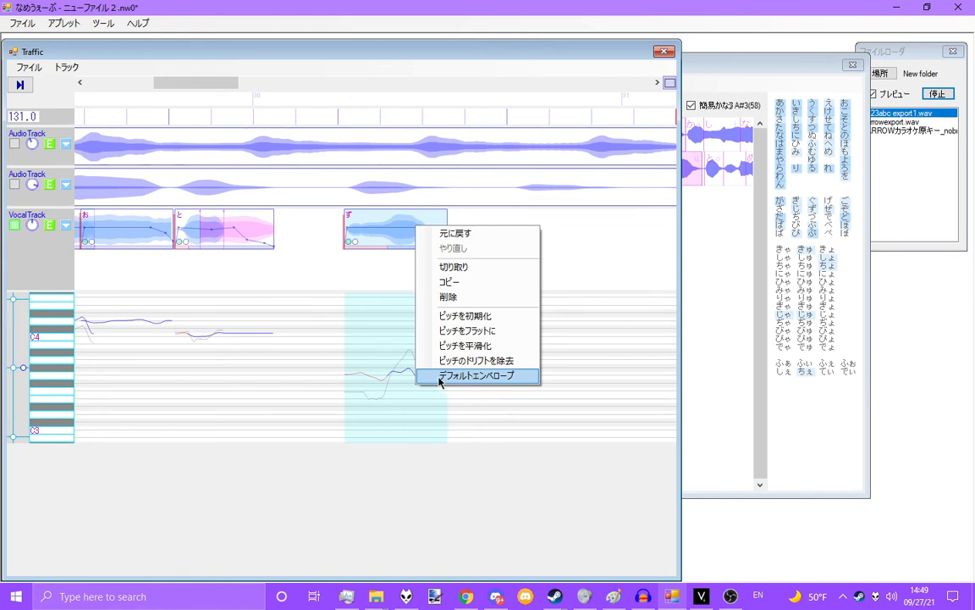
pyautogui.click(384, 57)
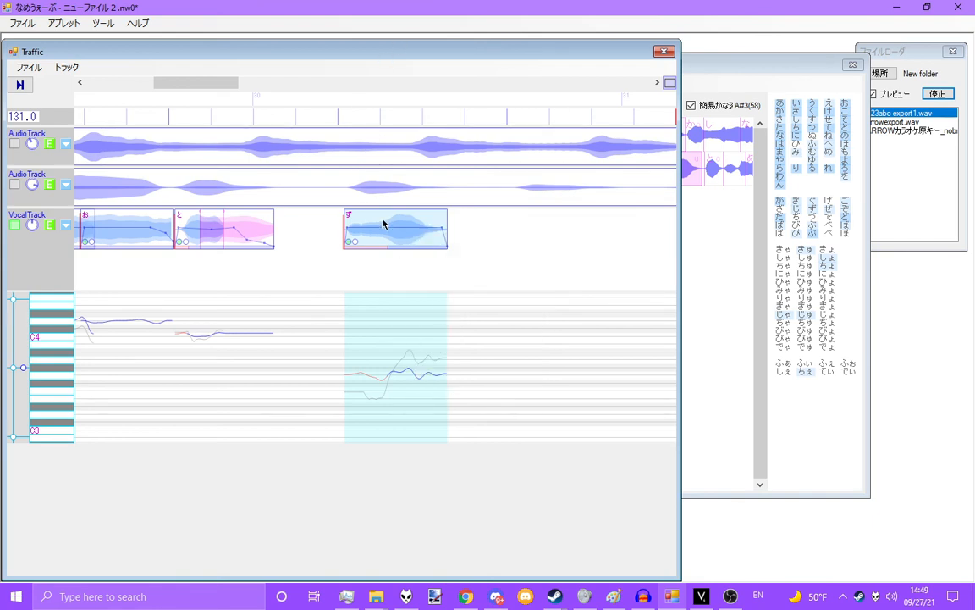
pyautogui.rightClick(383, 224)
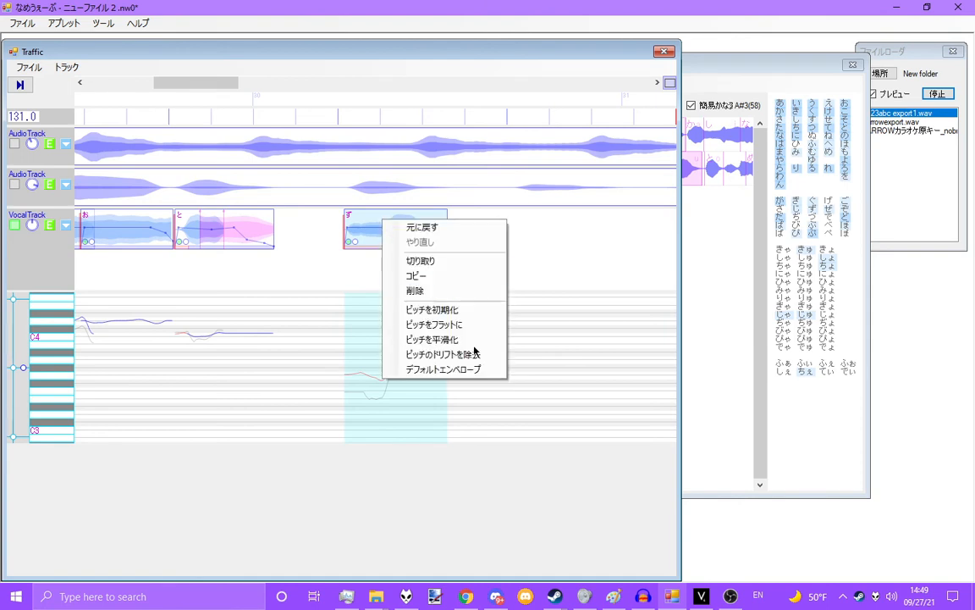
pyautogui.click(431, 354)
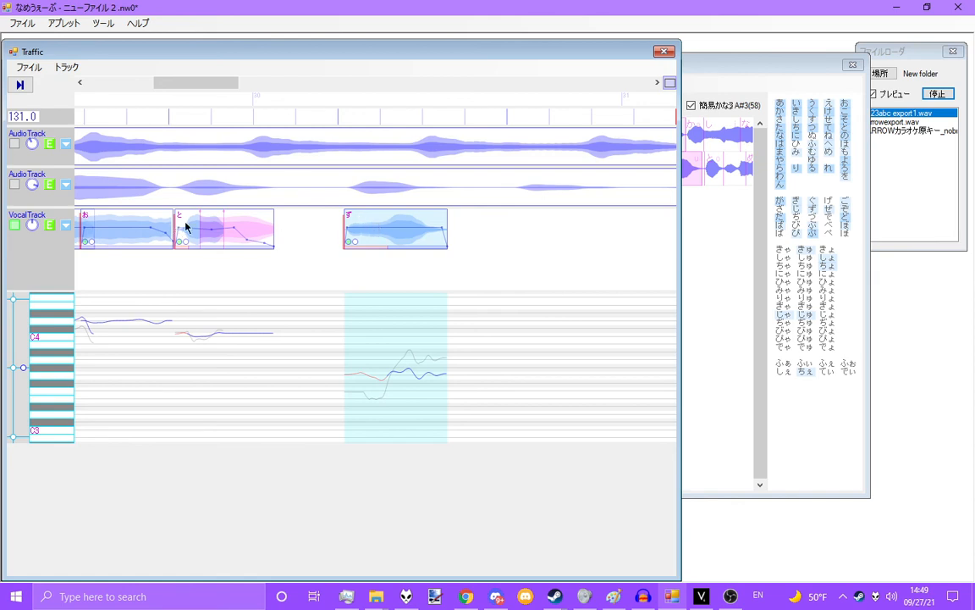
# Flatten the ず clip's pitch curve further by repeating ピッチを平滑化 and ピッチのドリフトを除去 in alternation.
pyautogui.rightClick(415, 219)
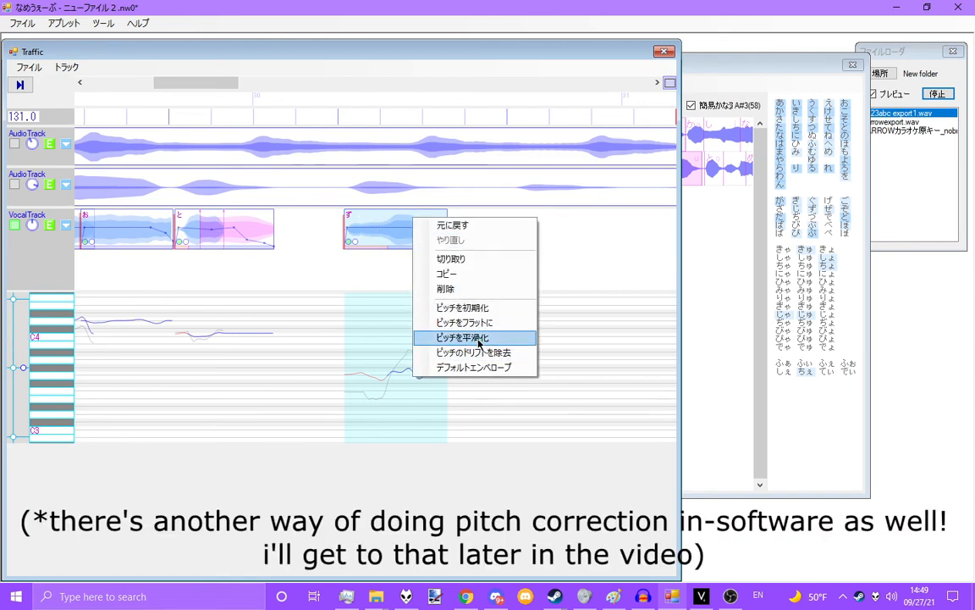
pyautogui.click(462, 337)
pyautogui.rightClick(428, 236)
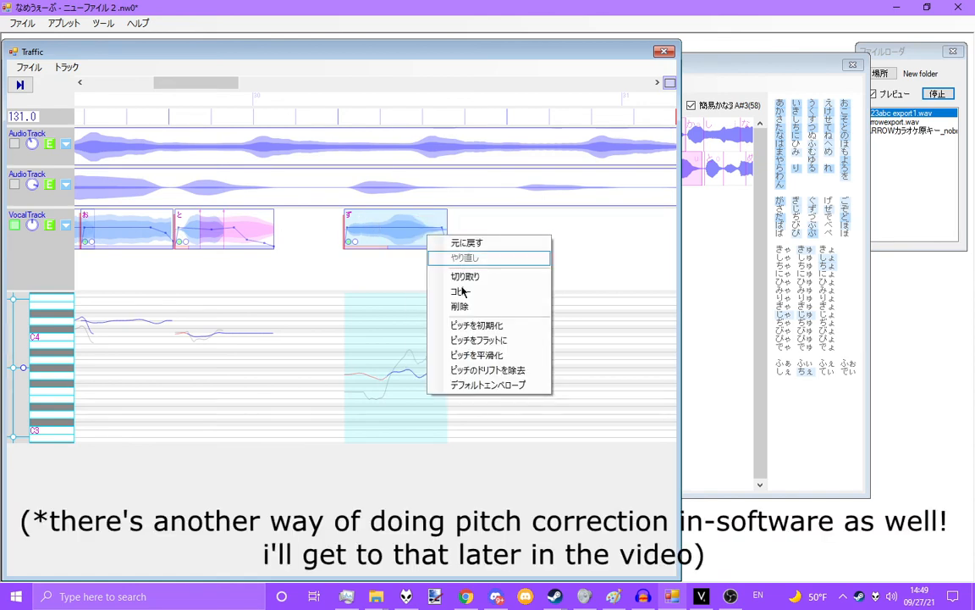
pyautogui.click(473, 370)
pyautogui.rightClick(415, 242)
pyautogui.click(462, 361)
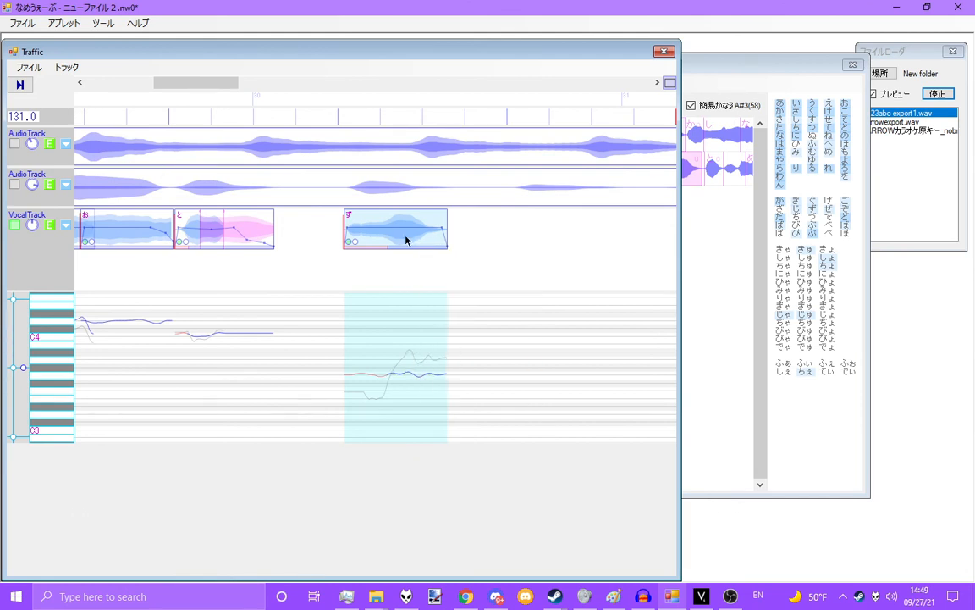
pyautogui.rightClick(404, 240)
pyautogui.click(449, 373)
pyautogui.rightClick(394, 240)
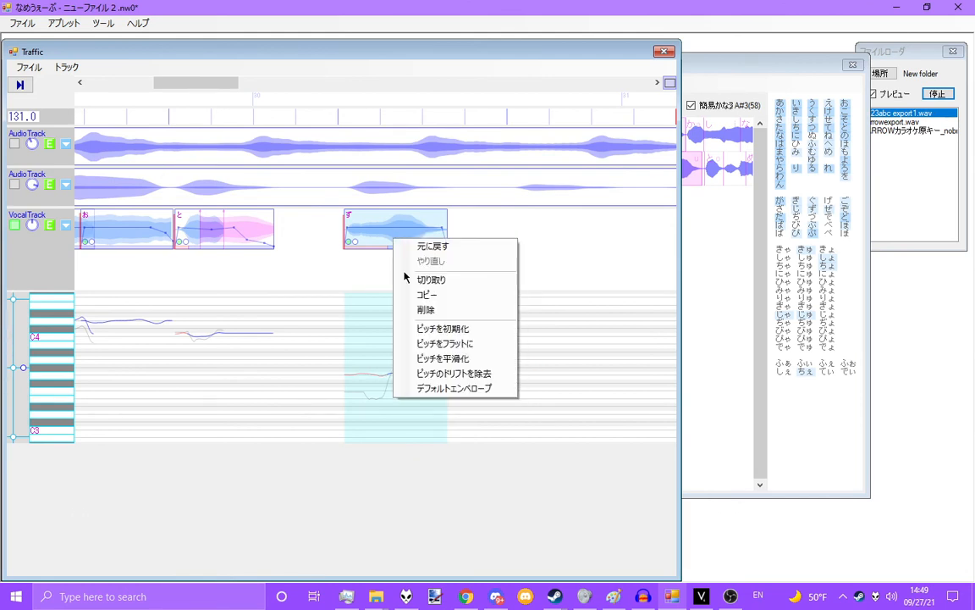
pyautogui.click(442, 358)
pyautogui.rightClick(400, 242)
pyautogui.click(442, 358)
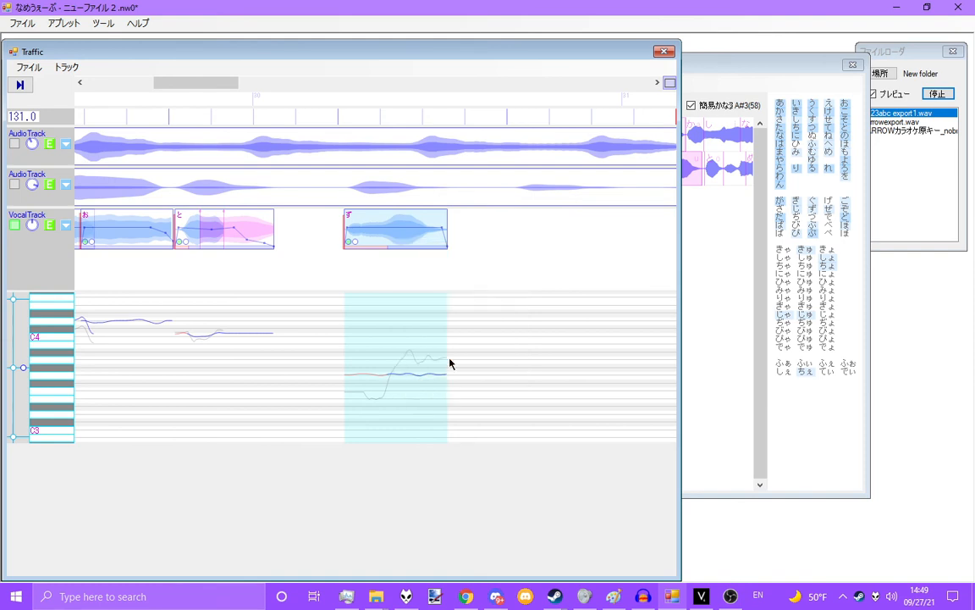
# Nudge the ず clip slightly later and taper the end of its volume envelope, checking the melody in VOCALOID4 Editor.
pyautogui.moveTo(400, 240); pyautogui.dragTo(404, 243)
pyautogui.moveTo(444, 229)
pyautogui.mouseDown()
pyautogui.moveTo(418, 228)
pyautogui.moveTo(431, 229)
pyautogui.mouseUp()
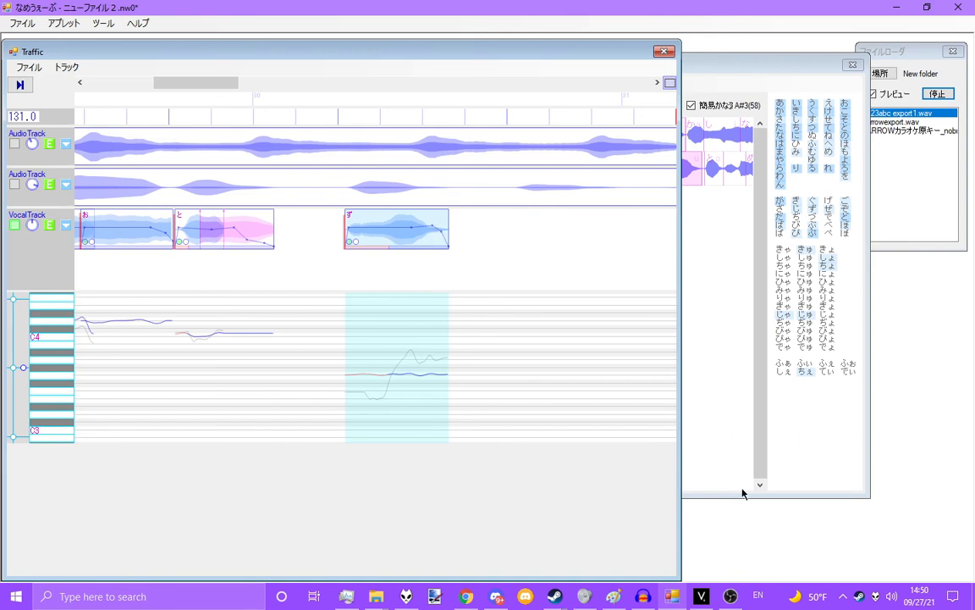
pyautogui.click(708, 597)
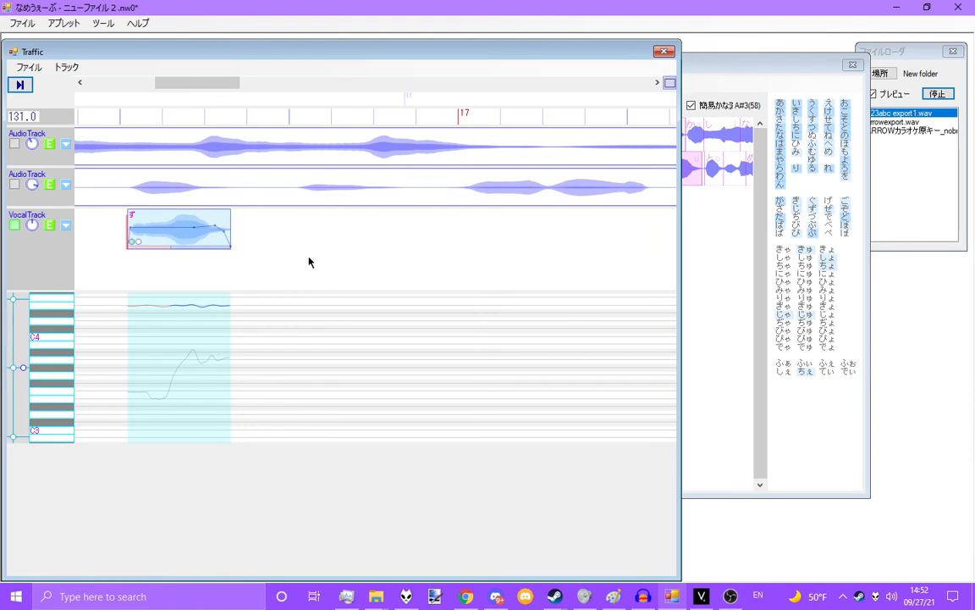
# Examine the pitch curves of the VocalTrack clips around measure 15 at different pitch ranges and zoom levels.
pyautogui.moveTo(214, 88); pyautogui.dragTo(214, 87)
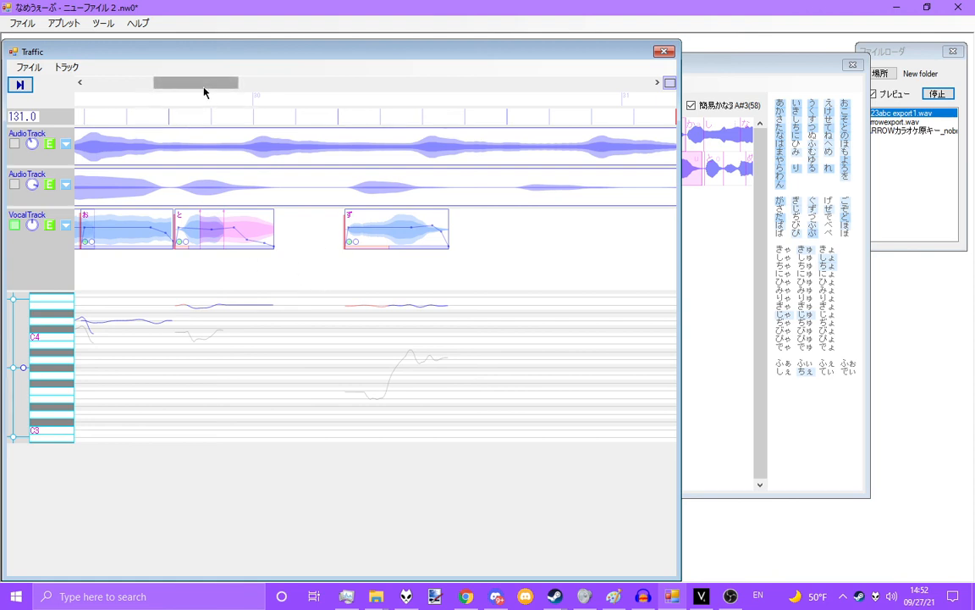
pyautogui.moveTo(205, 86); pyautogui.dragTo(198, 91)
pyautogui.click(294, 258)
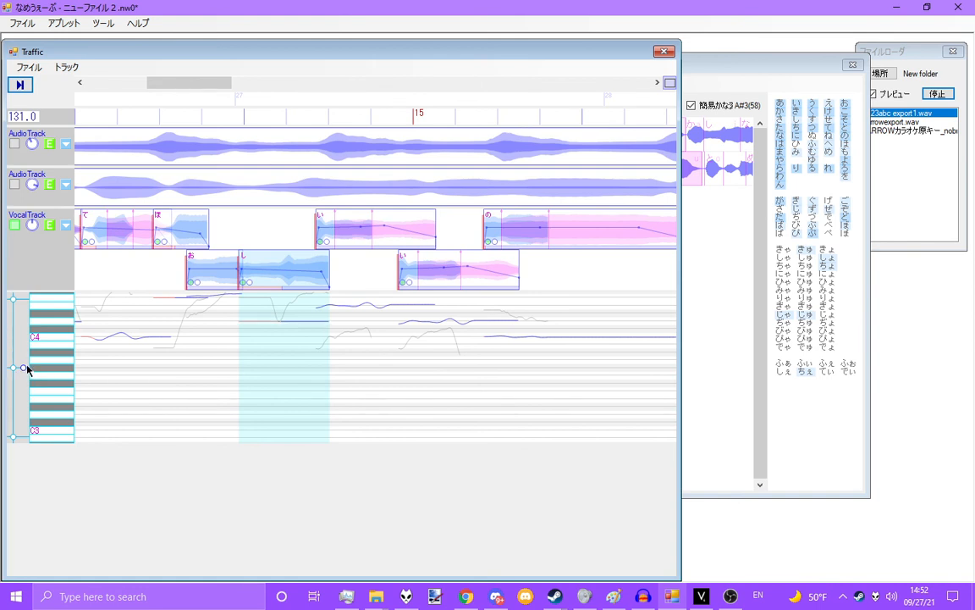
pyautogui.scroll(3, 22, 356)
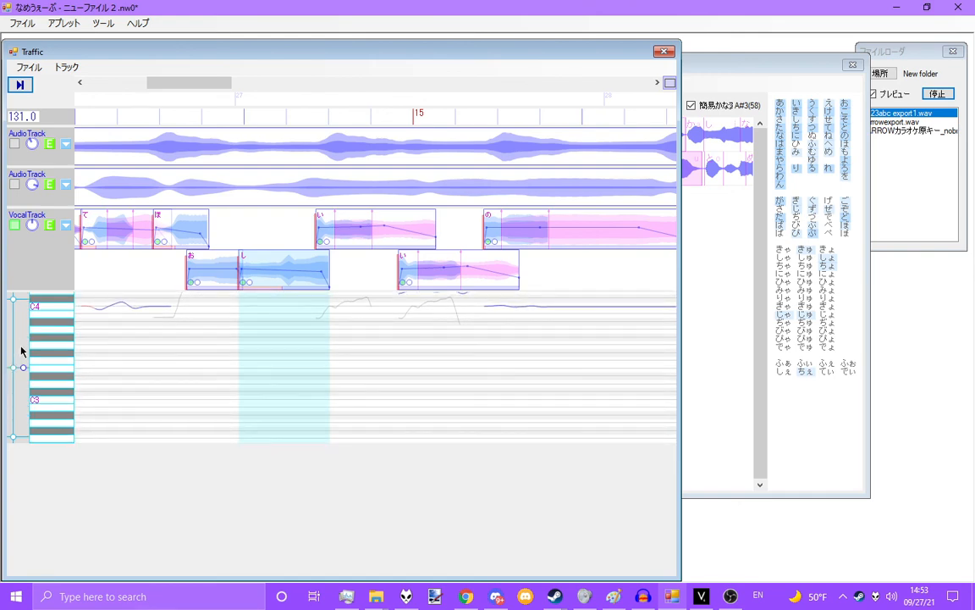
pyautogui.scroll(-2, 28, 413)
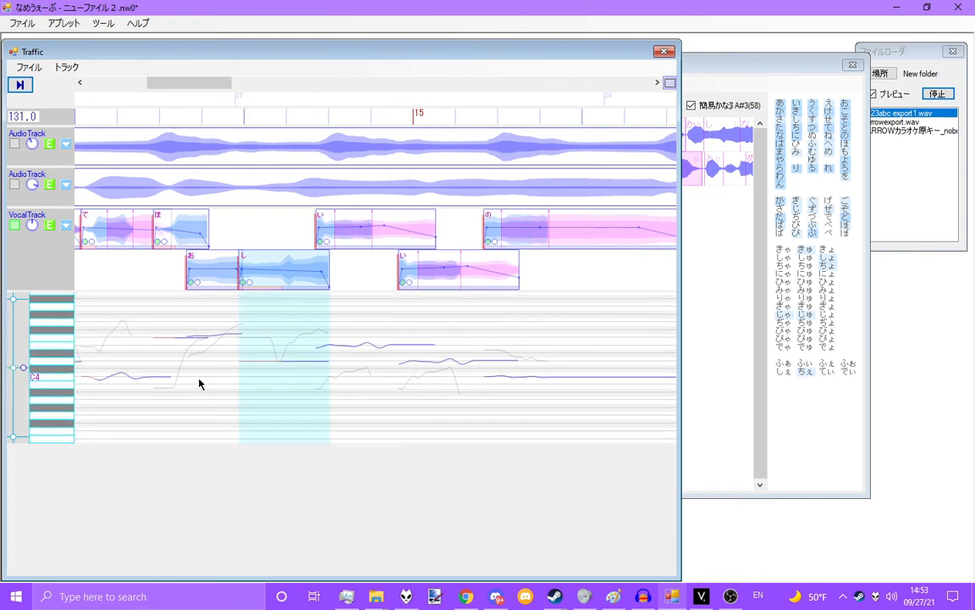
pyautogui.click(134, 270)
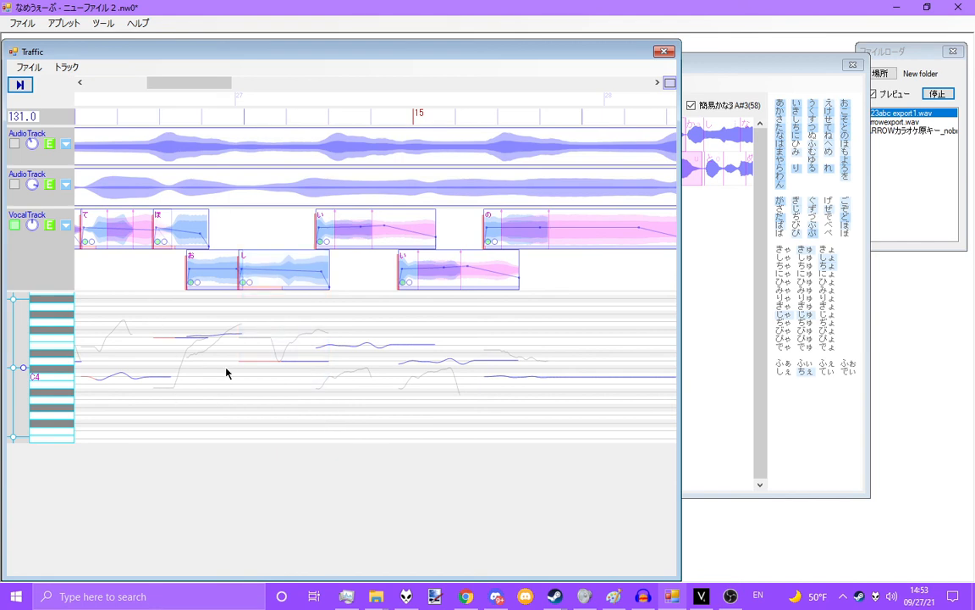
pyautogui.scroll(3, 285, 391)
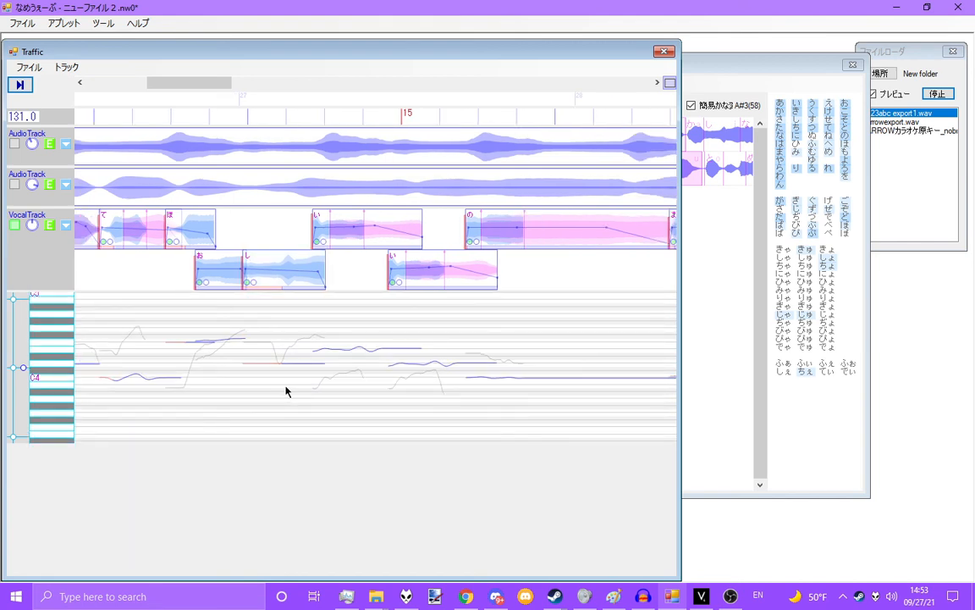
pyautogui.scroll(-3, 290, 390)
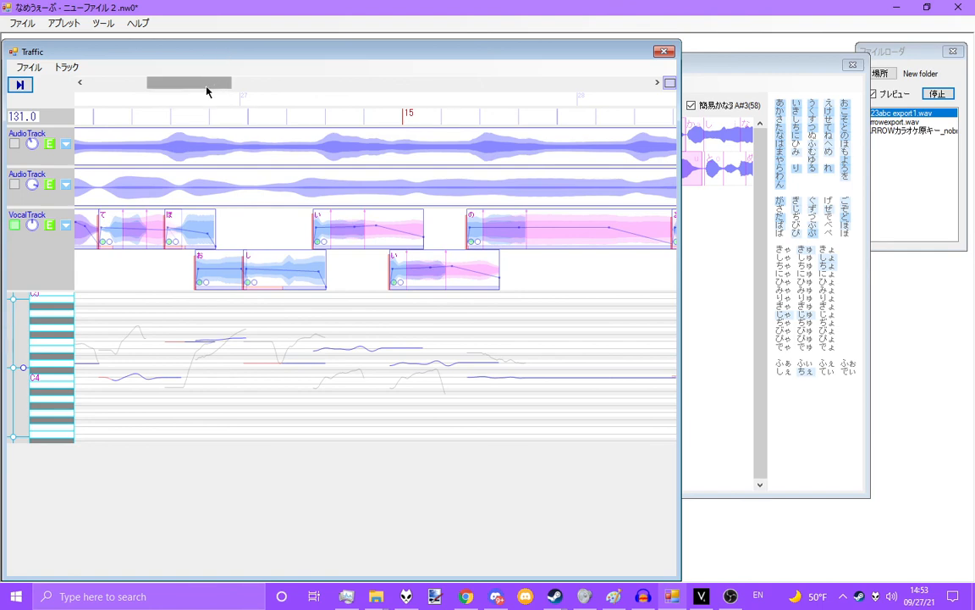
# Bring the view back to the playback marker before the み clip near measure 14, and switch to Discord.
pyautogui.moveTo(204, 85); pyautogui.dragTo(202, 105)
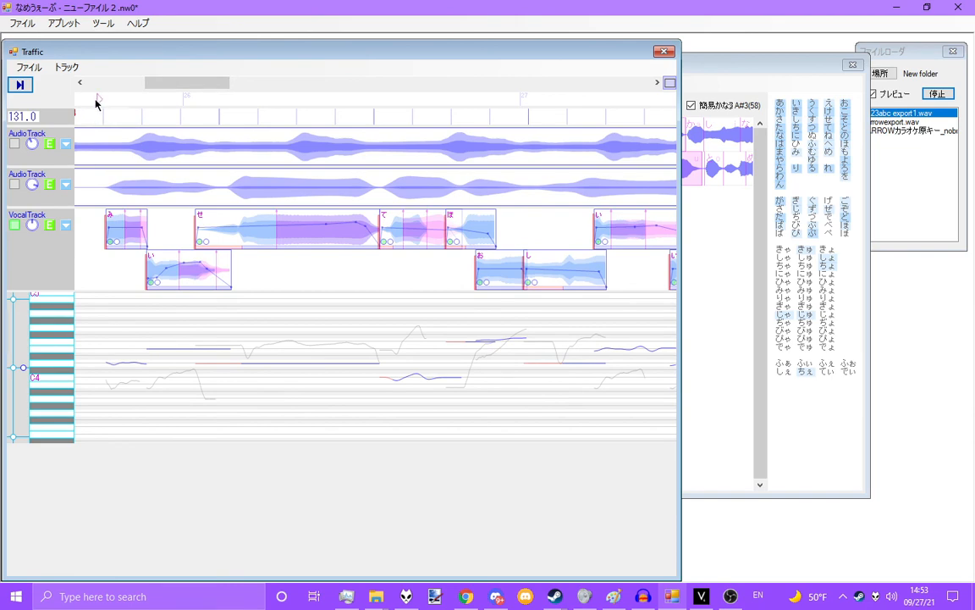
pyautogui.click(24, 86)
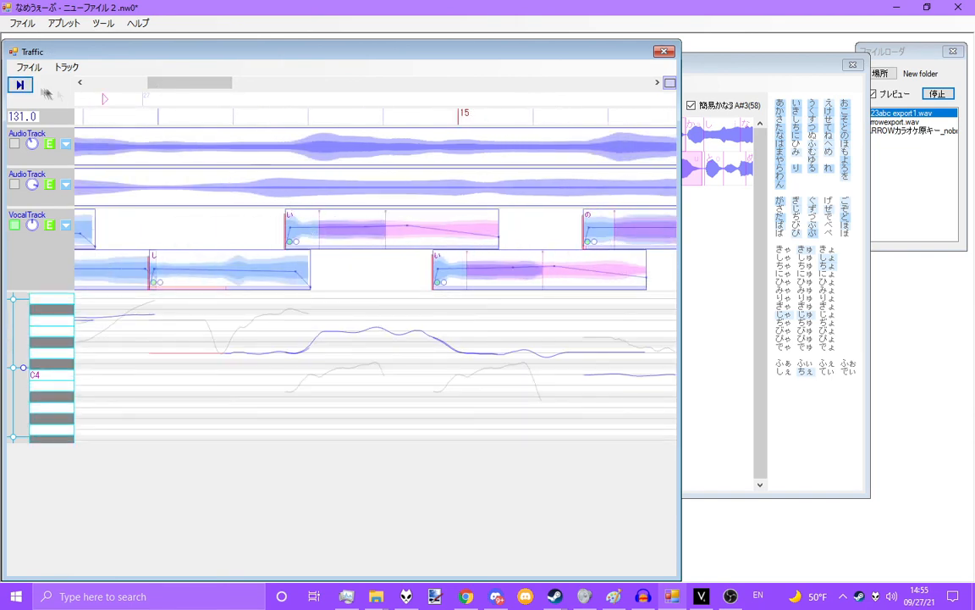
pyautogui.click(22, 86)
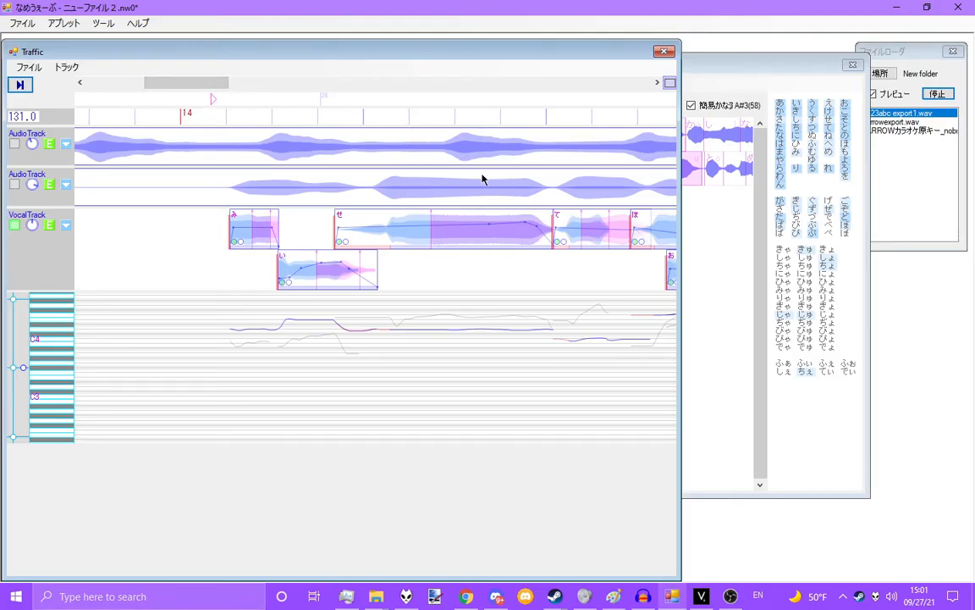
pyautogui.click(496, 595)
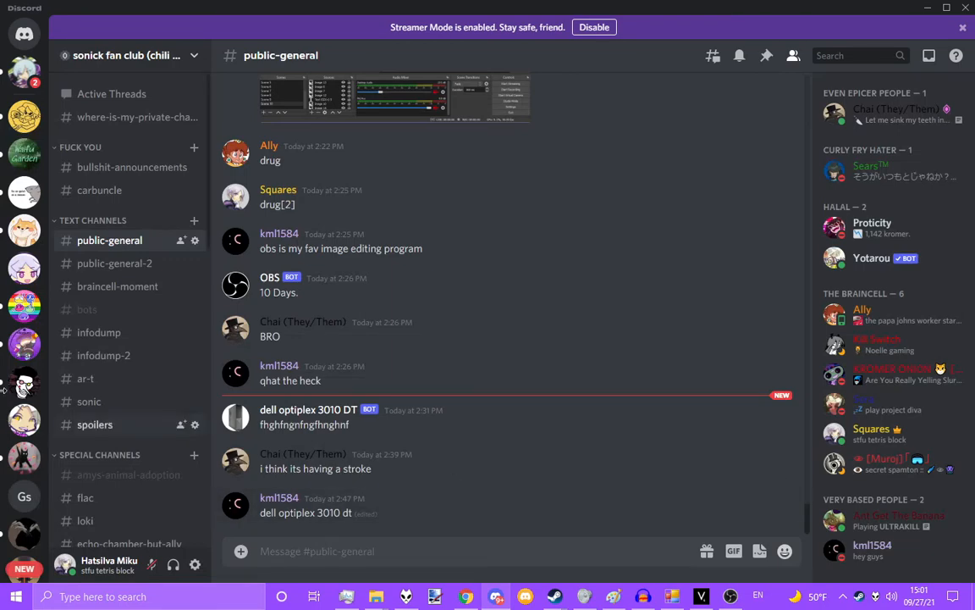
# Switch back to なめうぇーぶ and play the song from the marker before the み clip near measure 14 through the ず clip.
pyautogui.hotkey('alt', 'Tab')
pyautogui.scroll(4, 262, 324)
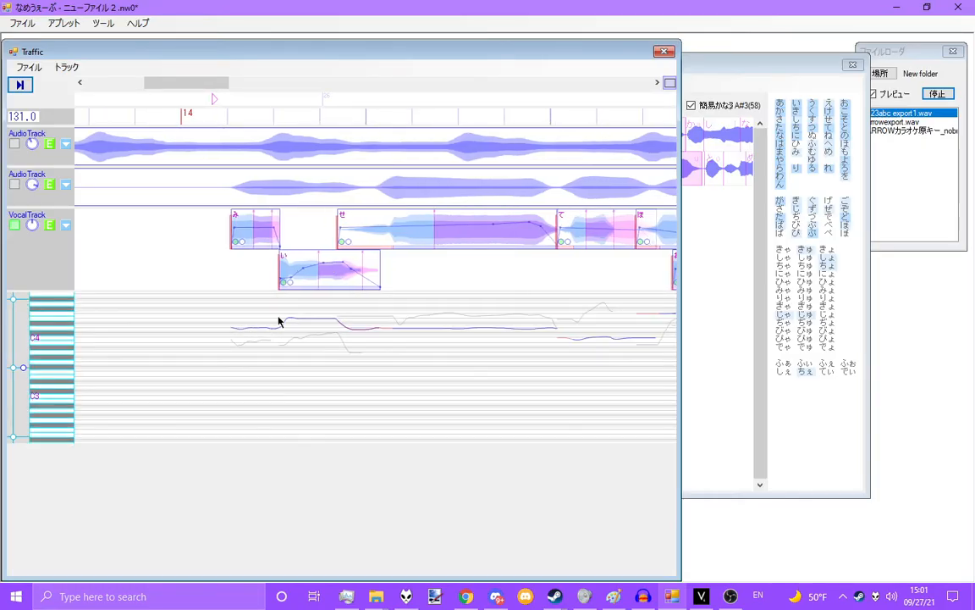
pyautogui.scroll(1, 329, 339)
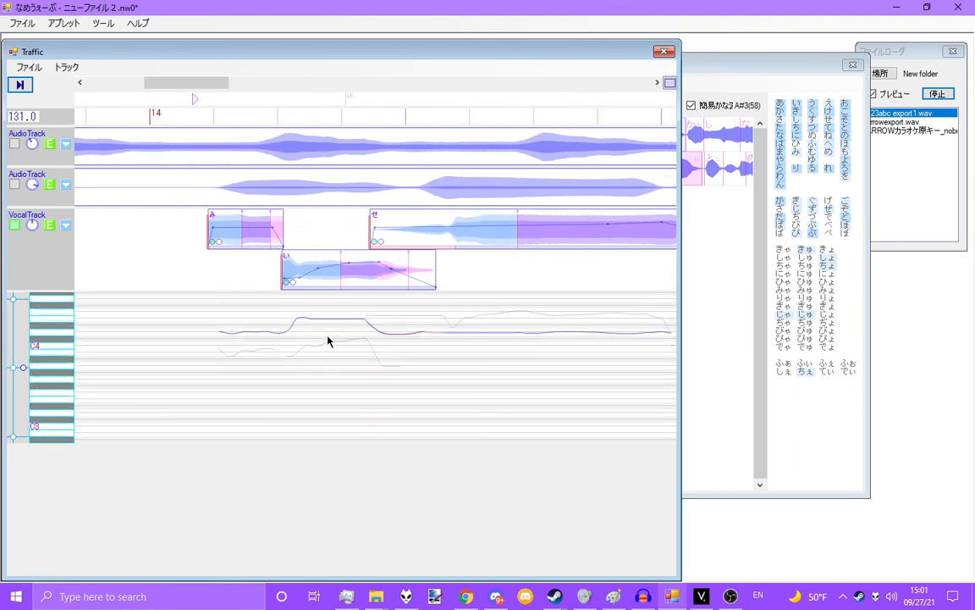
pyautogui.scroll(-3, 328, 339)
pyautogui.scroll(2, 360, 331)
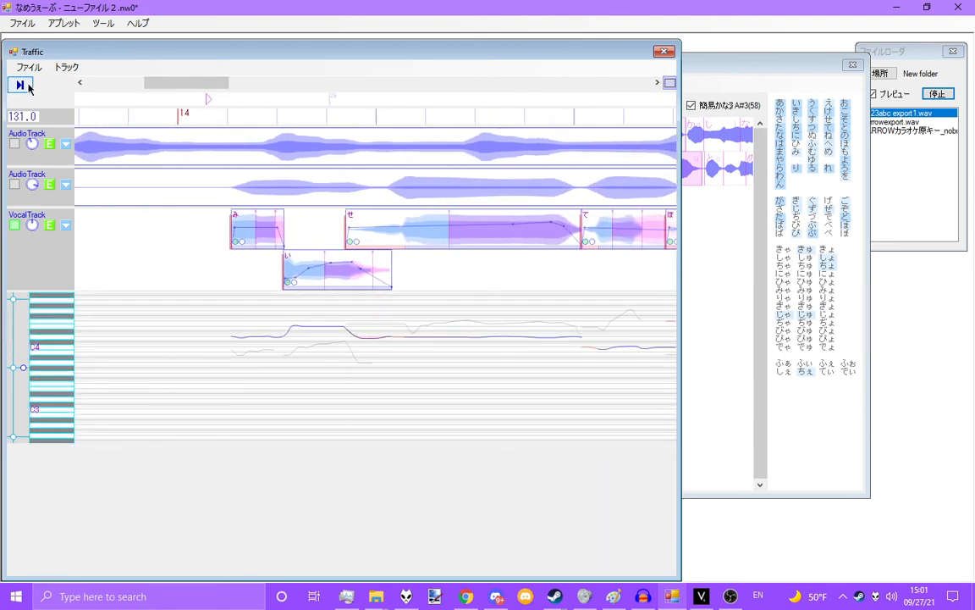
pyautogui.click(28, 87)
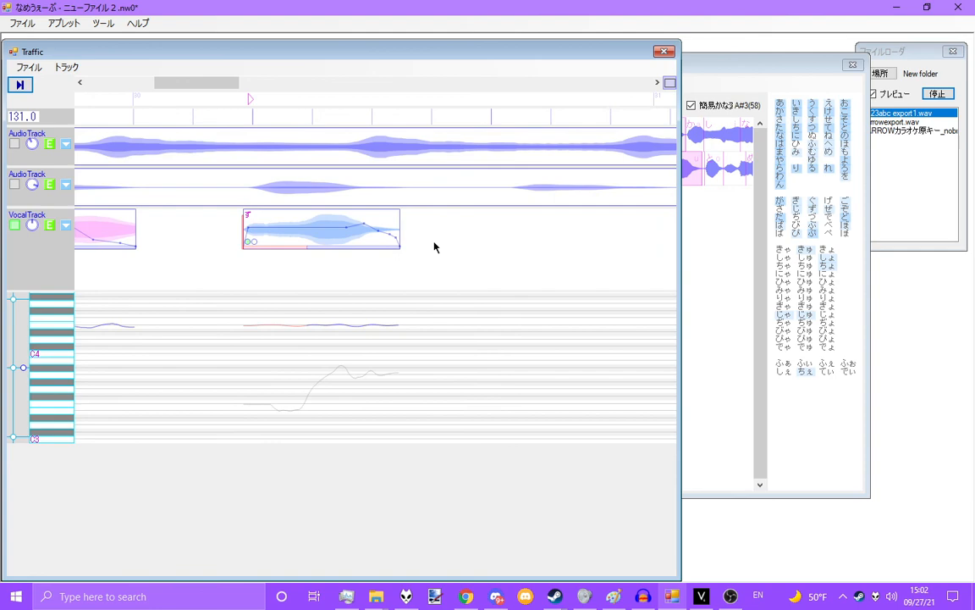
pyautogui.scroll(-4, 435, 246)
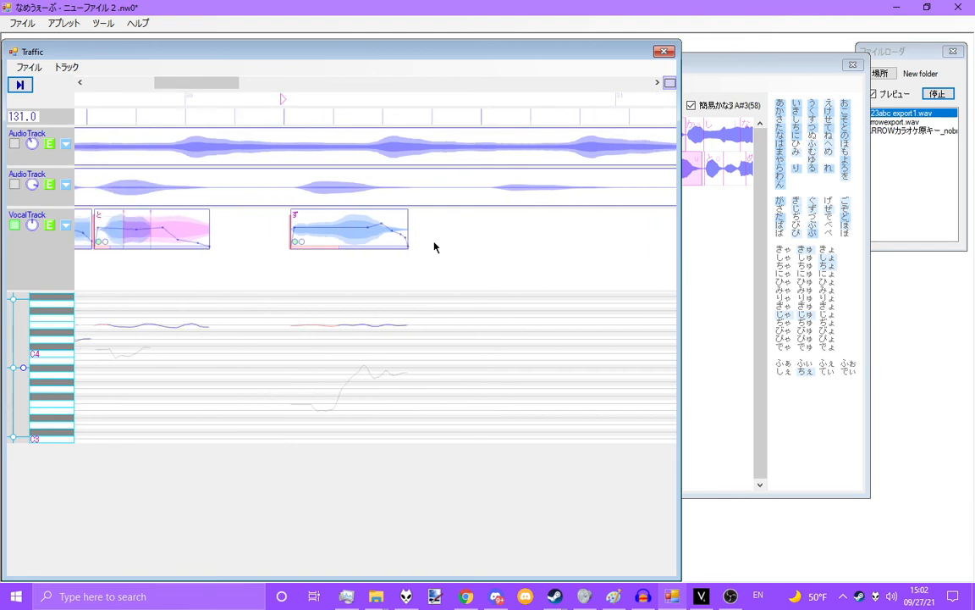
pyautogui.moveTo(208, 88); pyautogui.dragTo(210, 117)
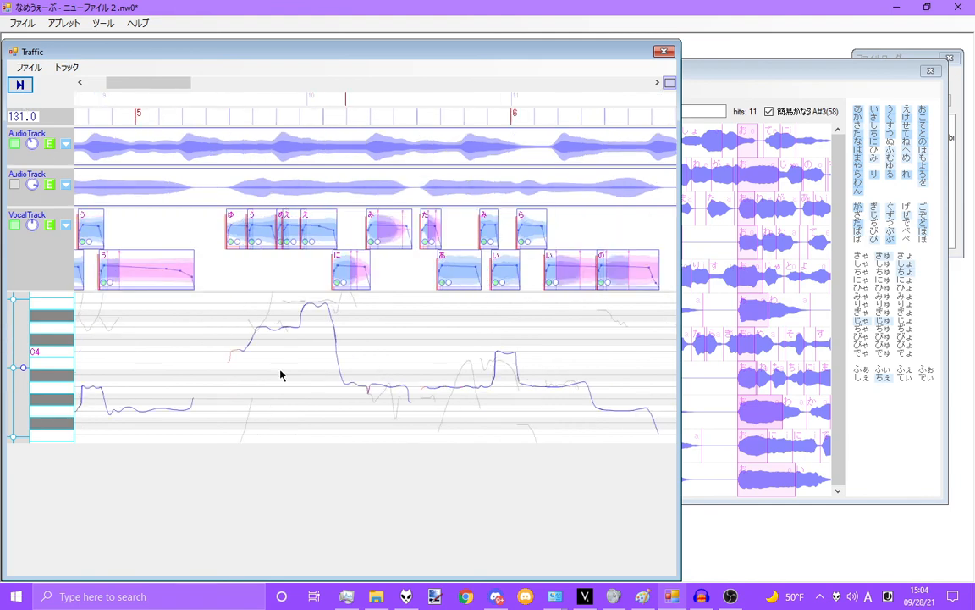
# Review the full song's playback from around measure 5 to measure 31, keeping the VocalTrack pitch curves within the displayed pitch range.
pyautogui.scroll(-4, 279, 376)
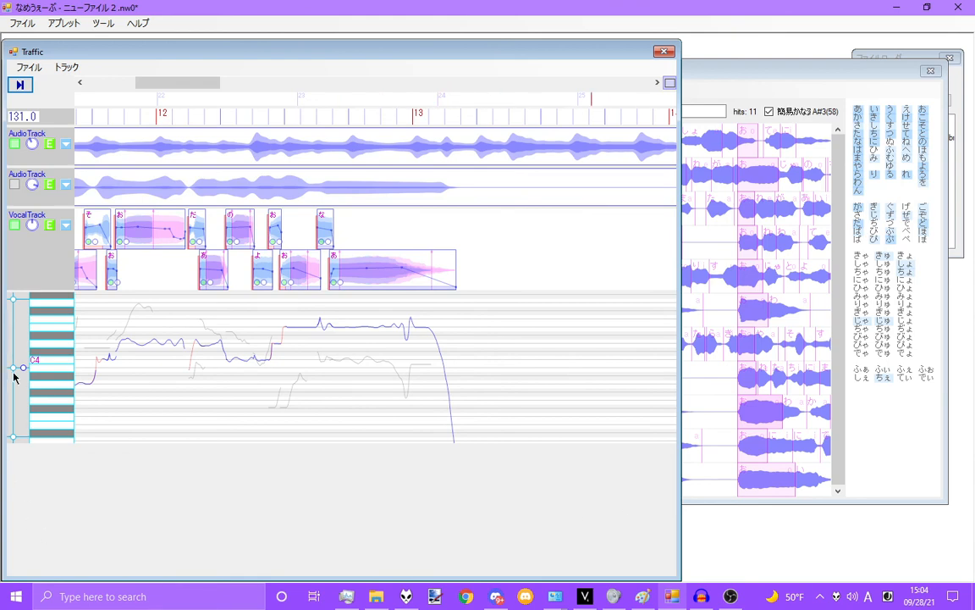
pyautogui.moveTo(13, 370); pyautogui.dragTo(18, 423)
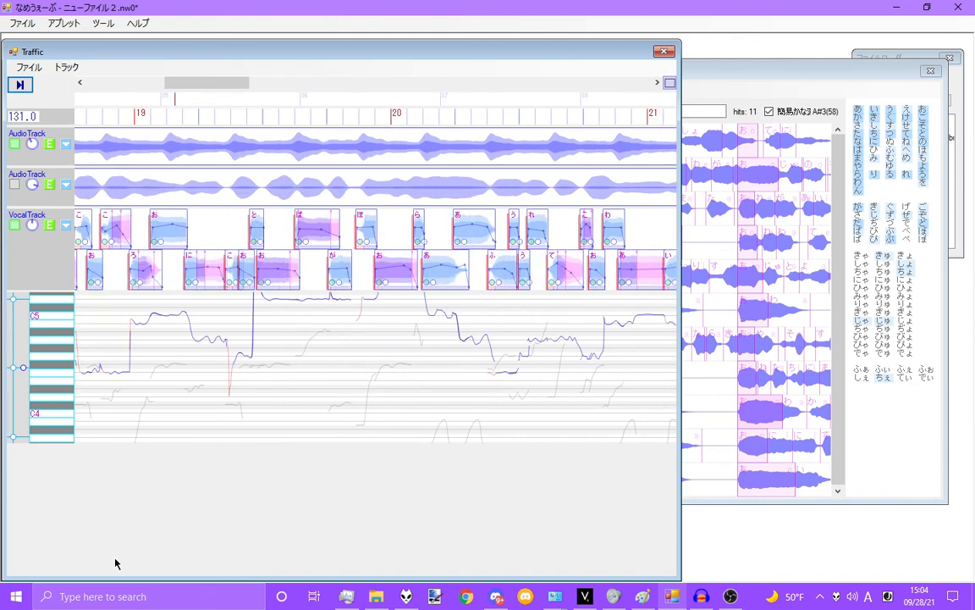
pyautogui.moveTo(13, 368); pyautogui.dragTo(23, 377)
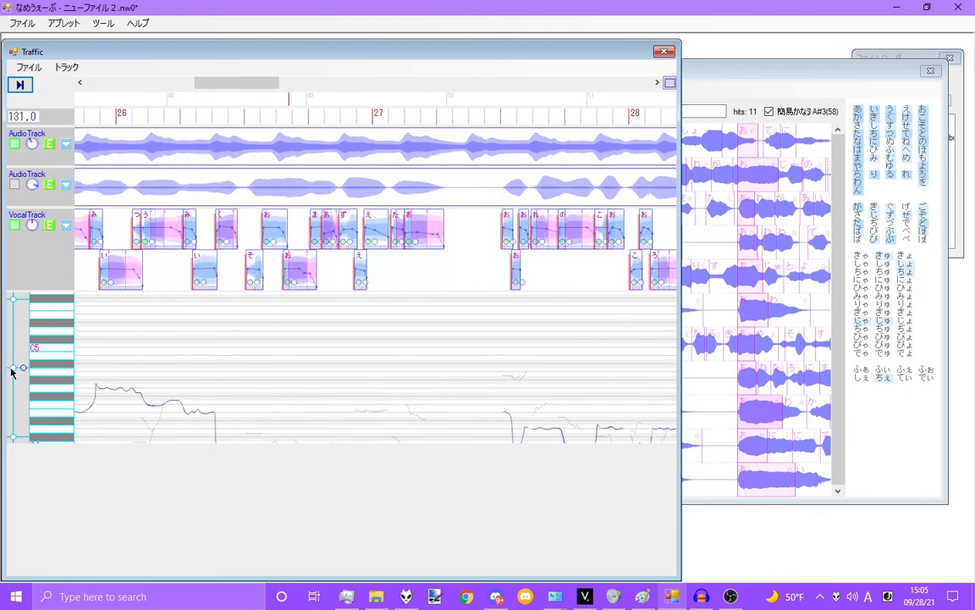
pyautogui.moveTo(11, 368); pyautogui.dragTo(11, 278)
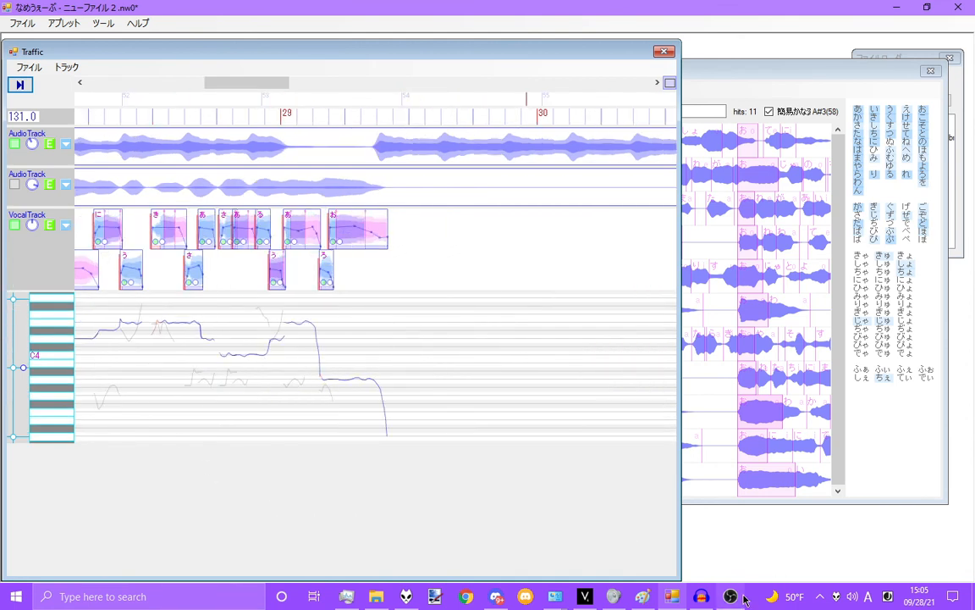
pyautogui.moveTo(743, 599)
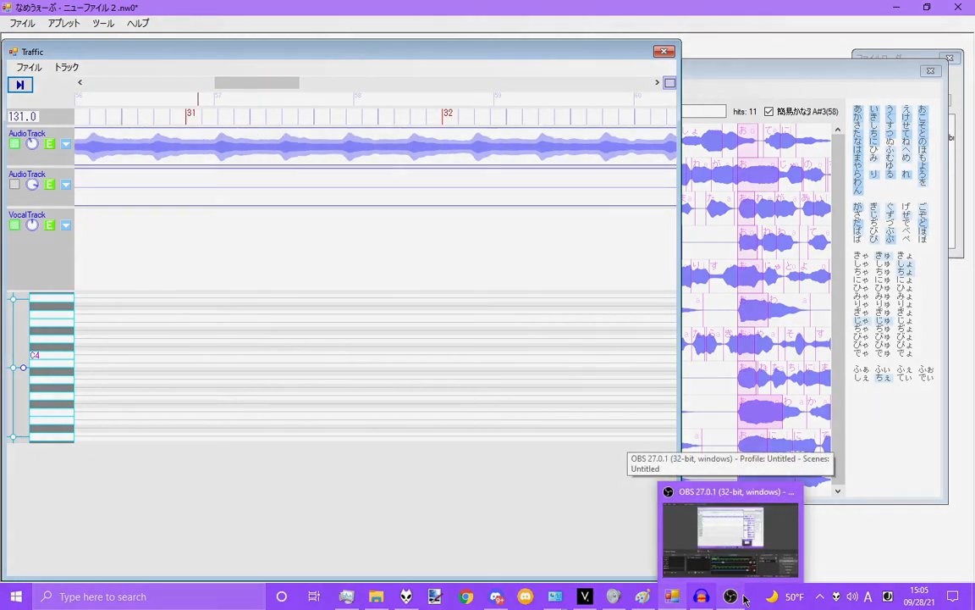